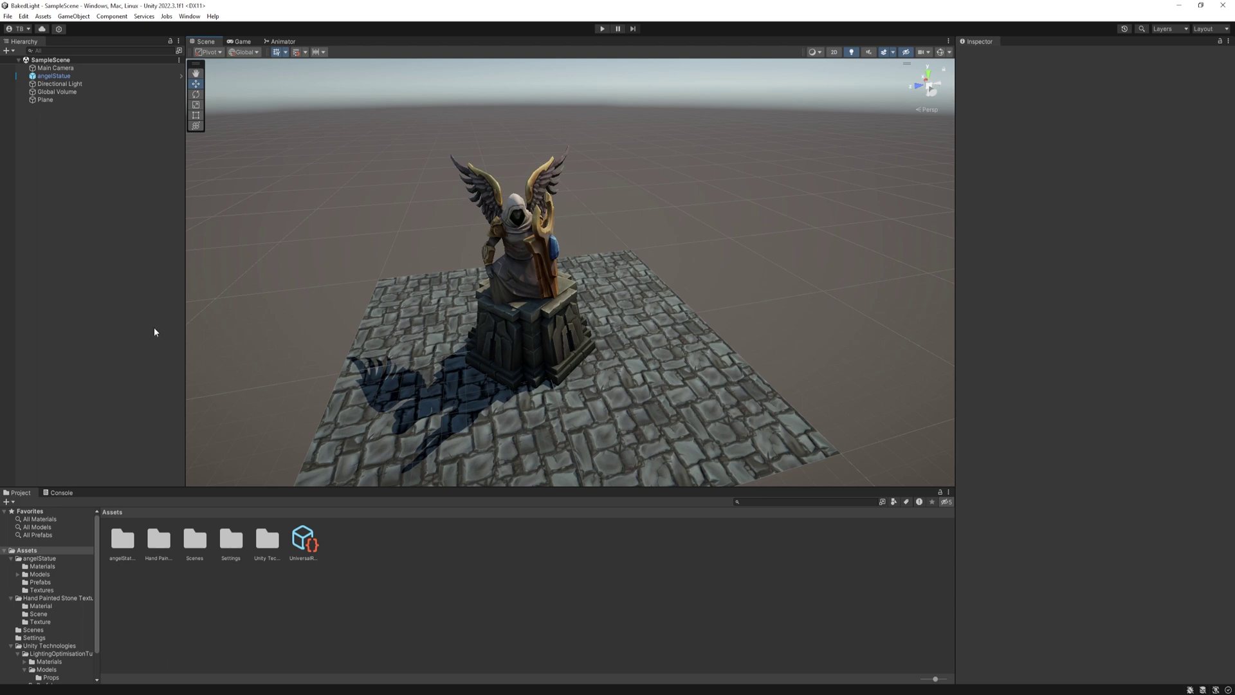
# Delete the Directional Light from the sample scene.
pyautogui.click(80, 84)
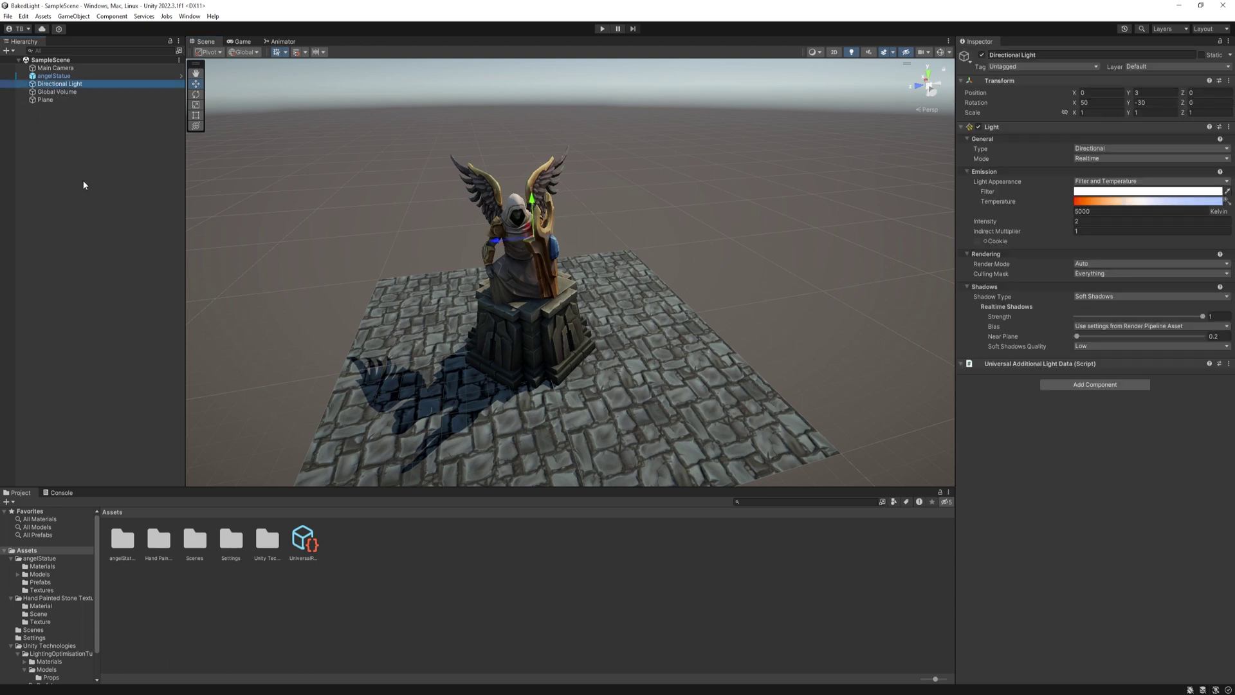
pyautogui.press('Delete')
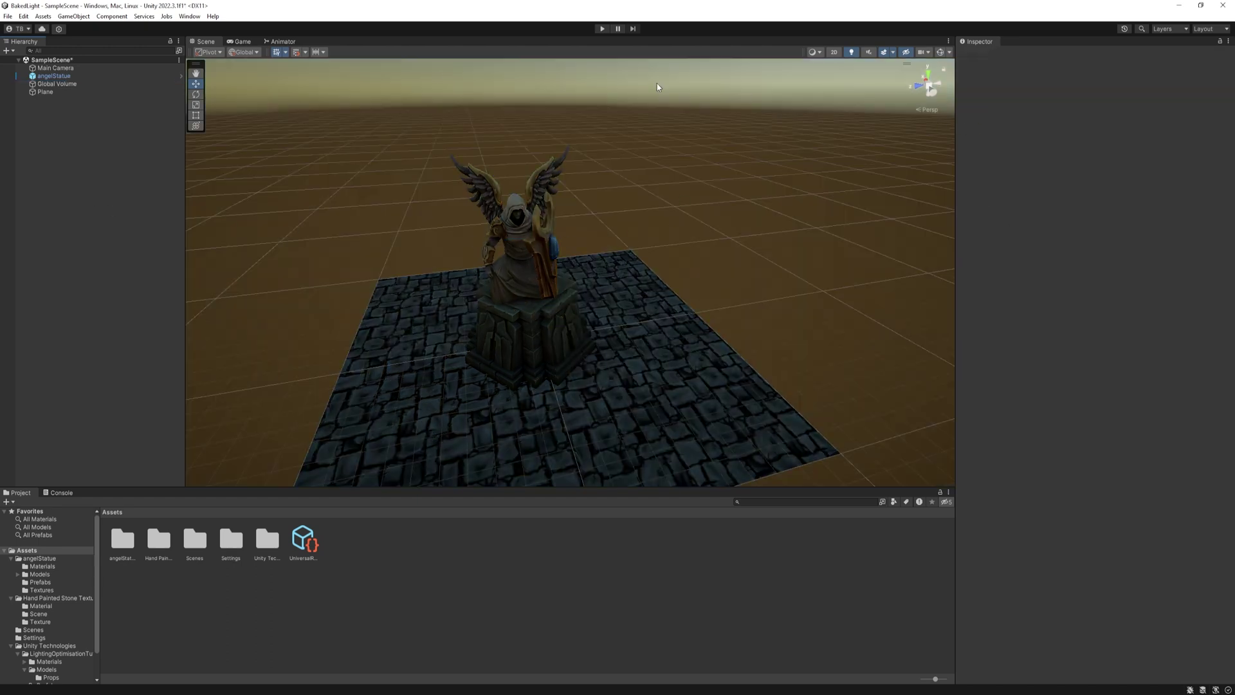
# Open the Lighting window and dock it beside the Inspector.
pyautogui.click(189, 17)
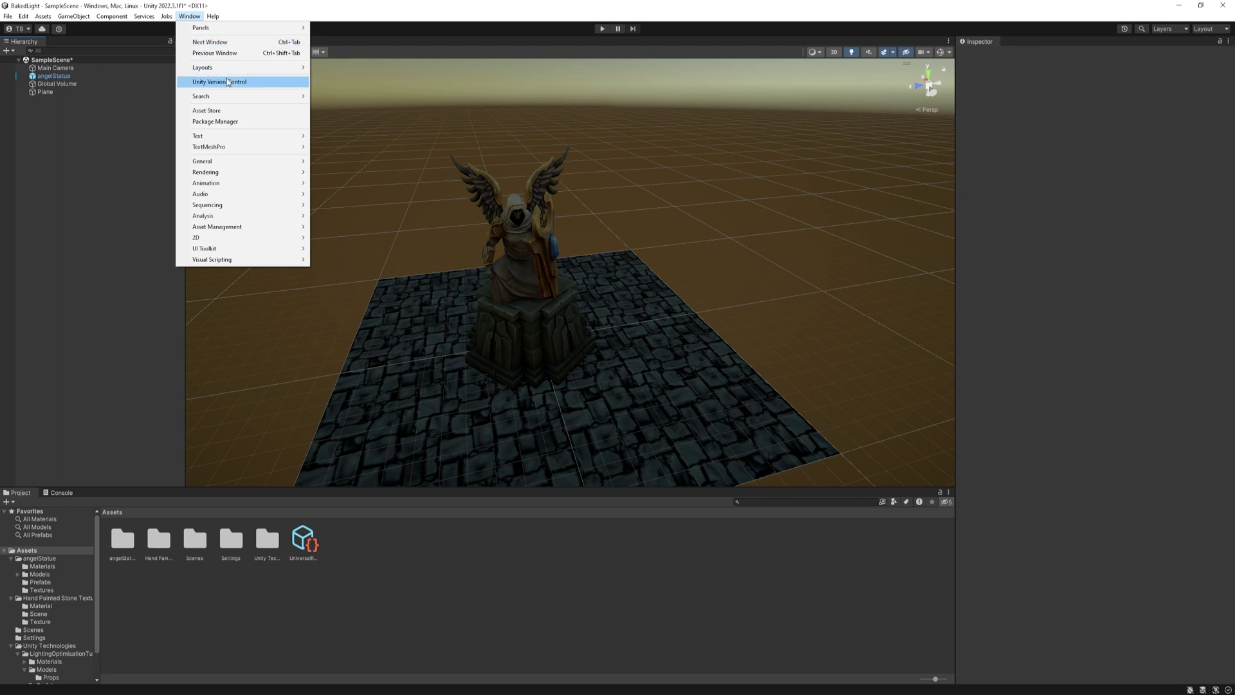
pyautogui.moveTo(265, 173)
pyautogui.click(335, 174)
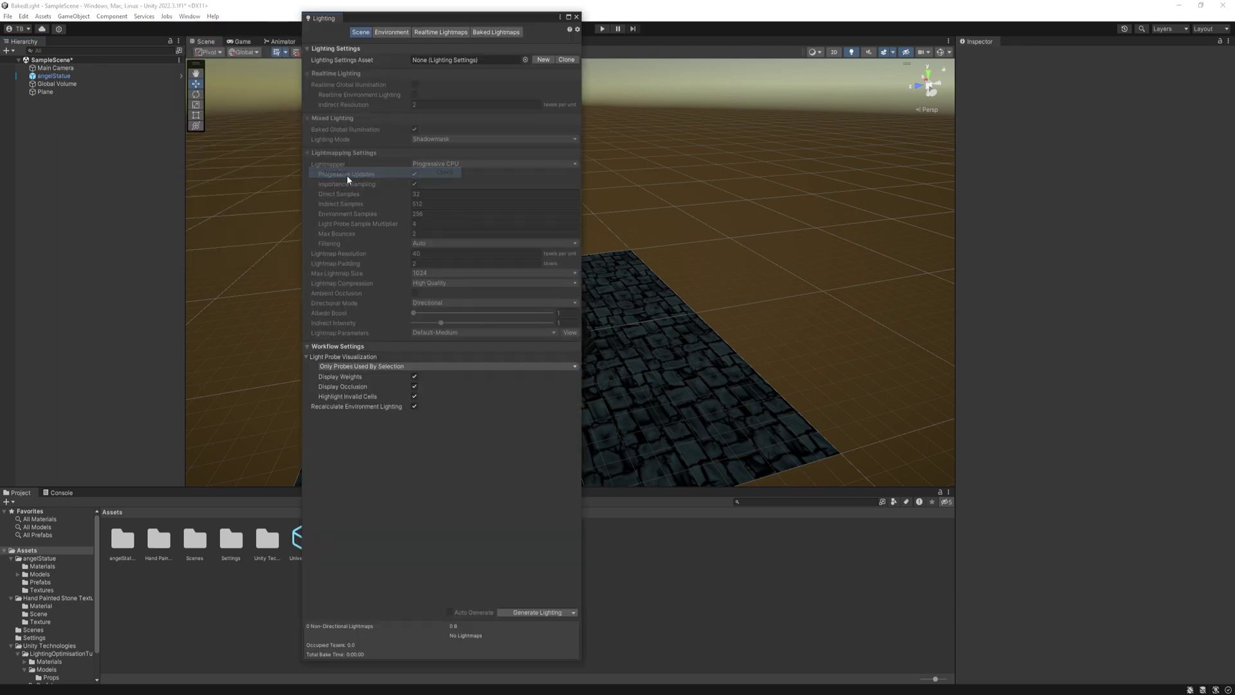
pyautogui.moveTo(318, 21); pyautogui.dragTo(962, 70)
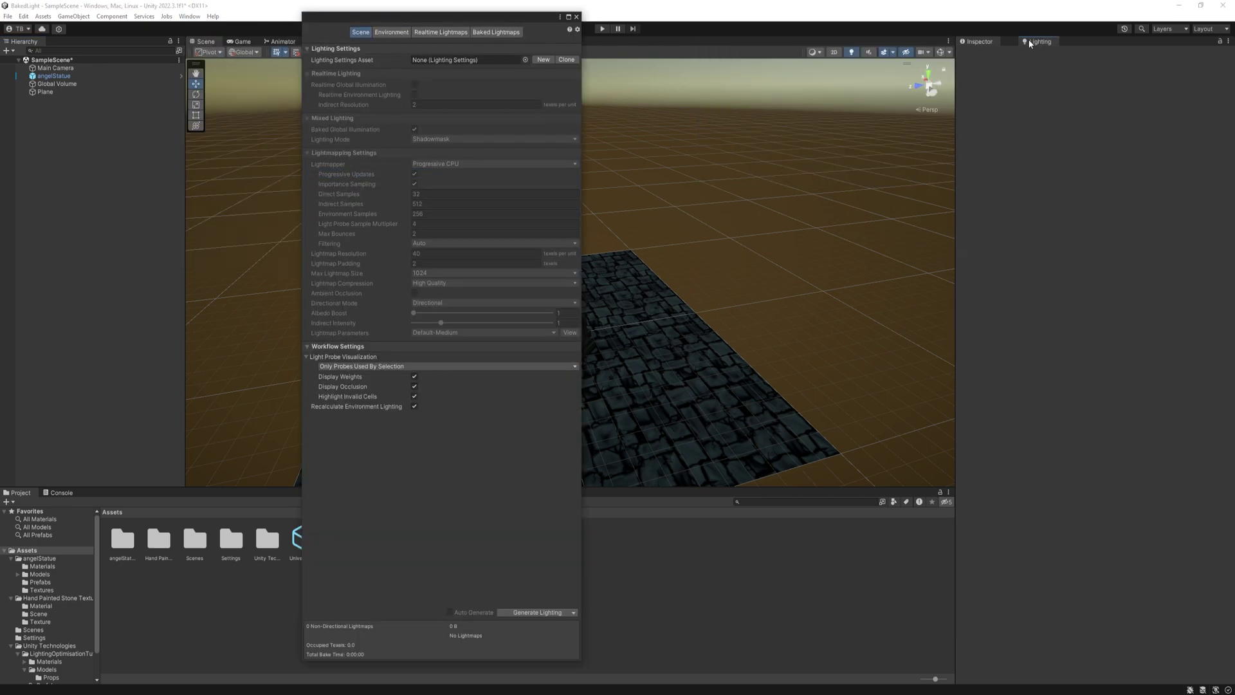
pyautogui.moveTo(1029, 43); pyautogui.dragTo(1031, 45)
# In the environment lighting settings, set the skybox material to None and make the ambient color black.
pyautogui.click(1046, 56)
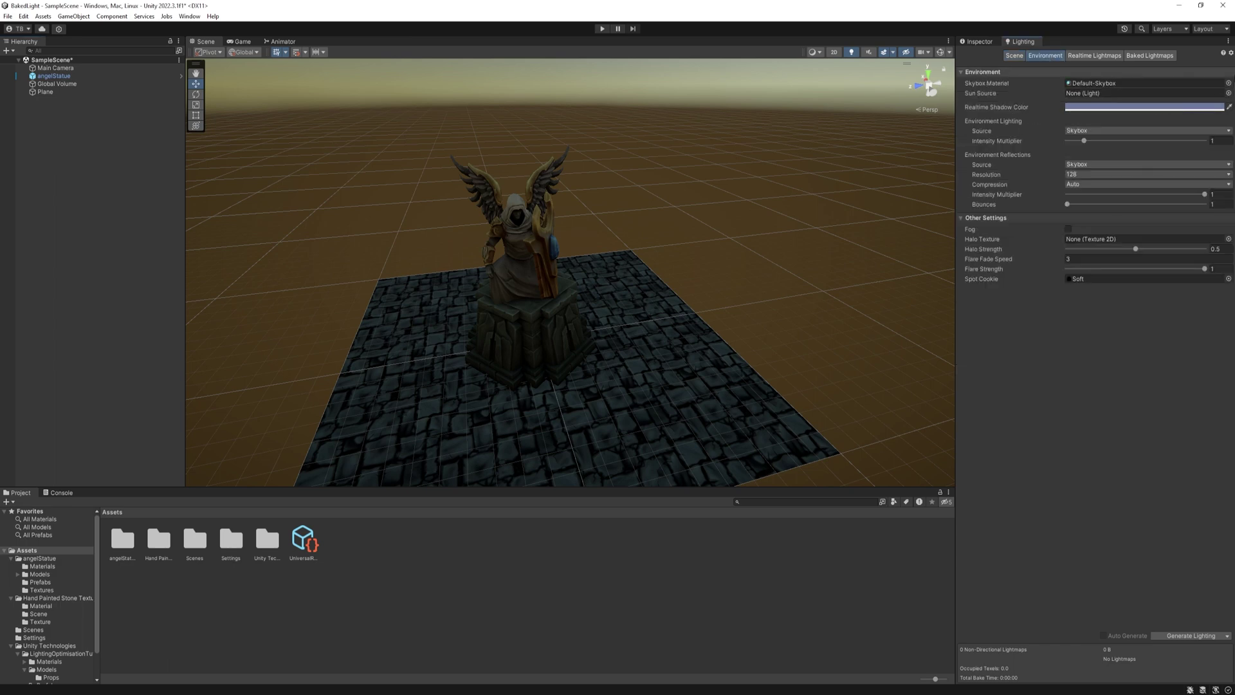
pyautogui.click(1228, 83)
pyautogui.doubleClick(975, 106)
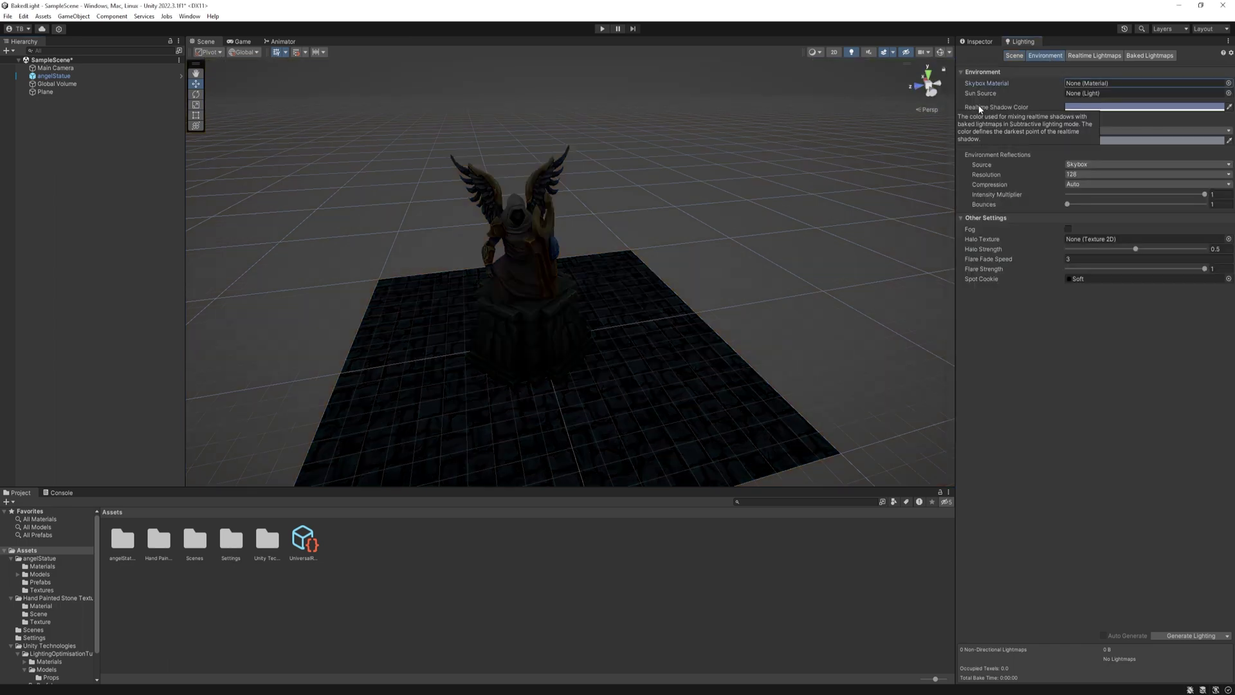
pyautogui.click(1096, 142)
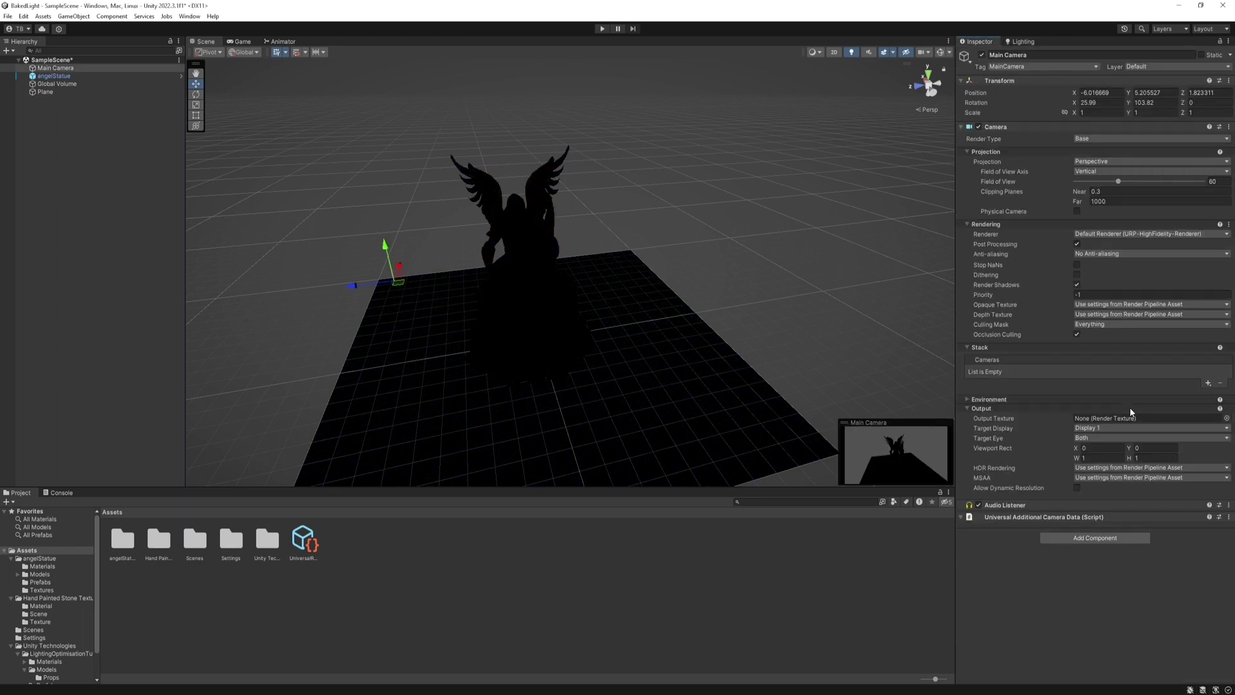
# Set the Main Camera's background type to Solid Color with the hexadecimal color 1D1D1D.
pyautogui.click(1129, 400)
pyautogui.click(1133, 409)
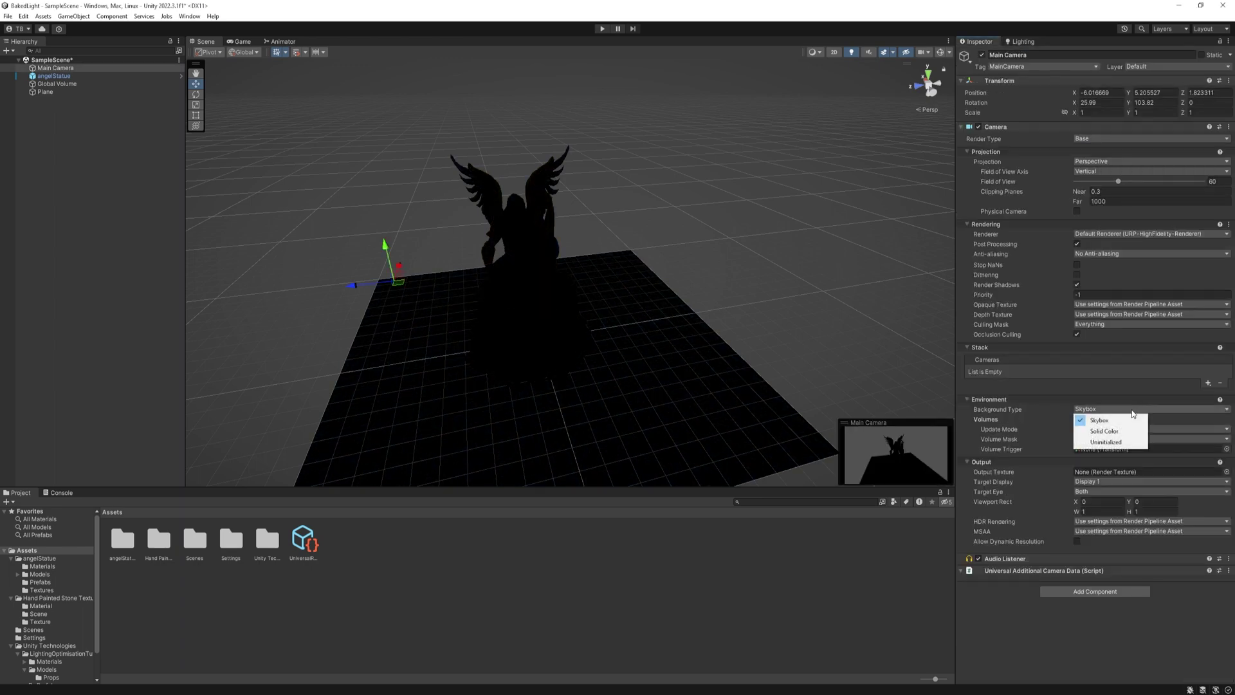
pyautogui.click(1125, 431)
pyautogui.click(1122, 419)
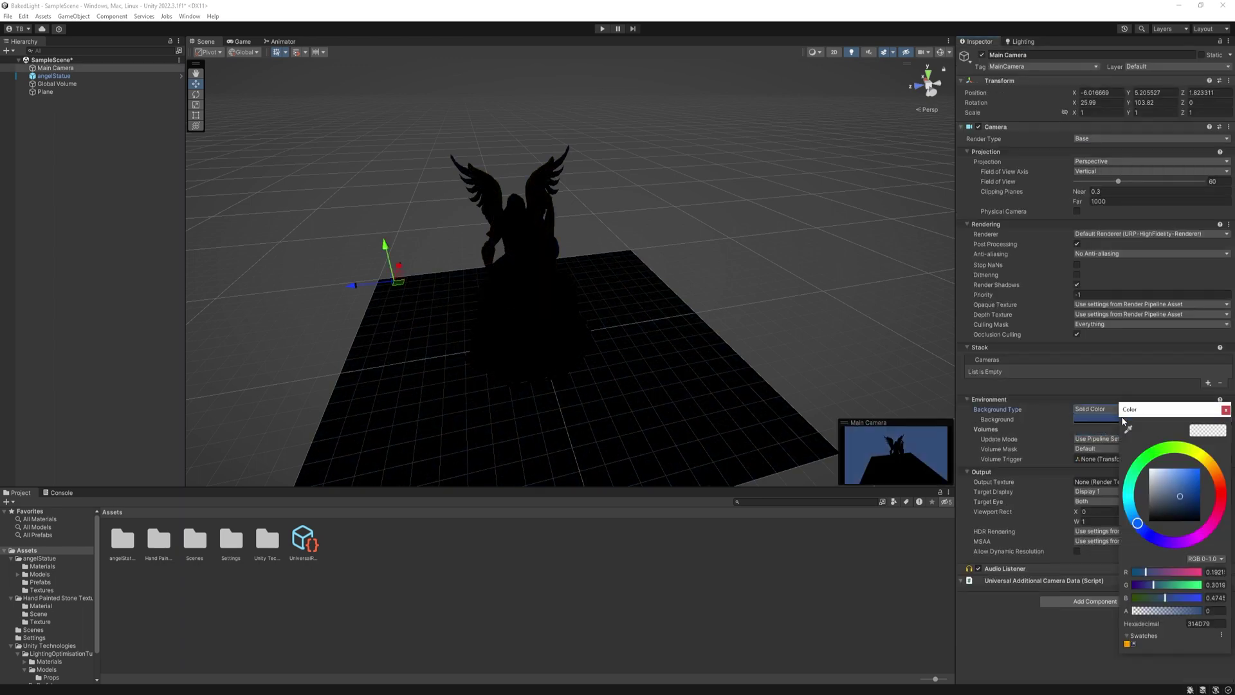
pyautogui.click(1204, 624)
pyautogui.write('1D1D1D')
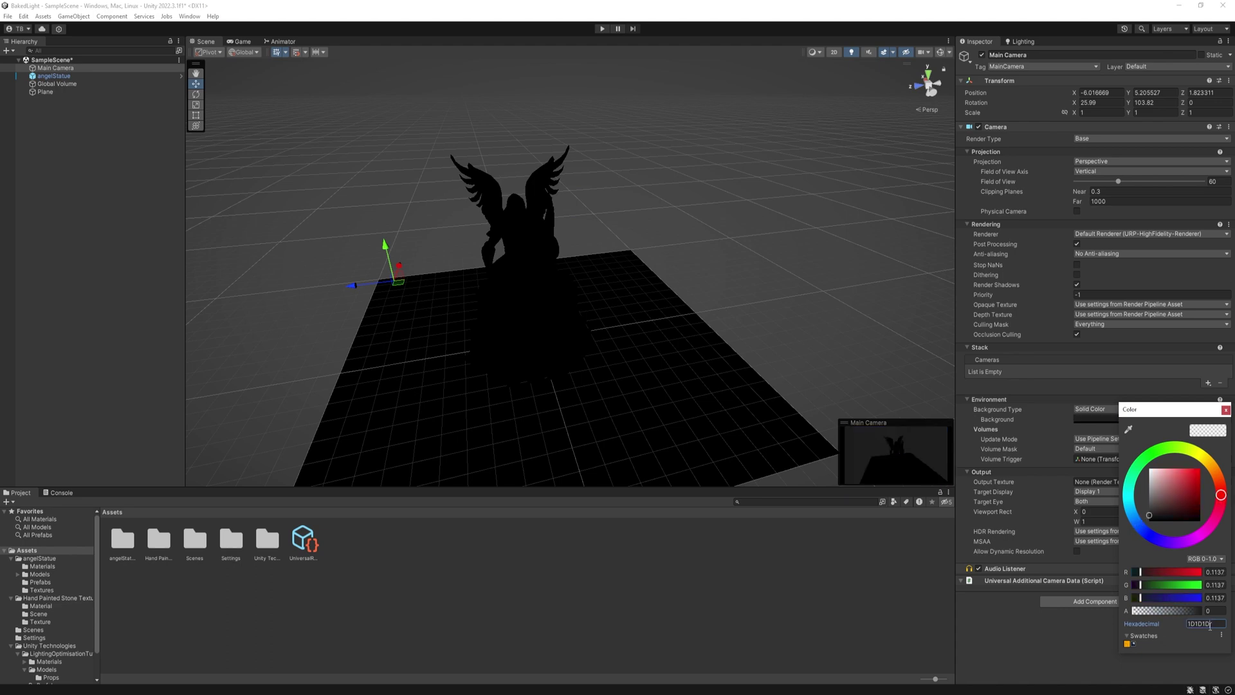
pyautogui.click(1027, 645)
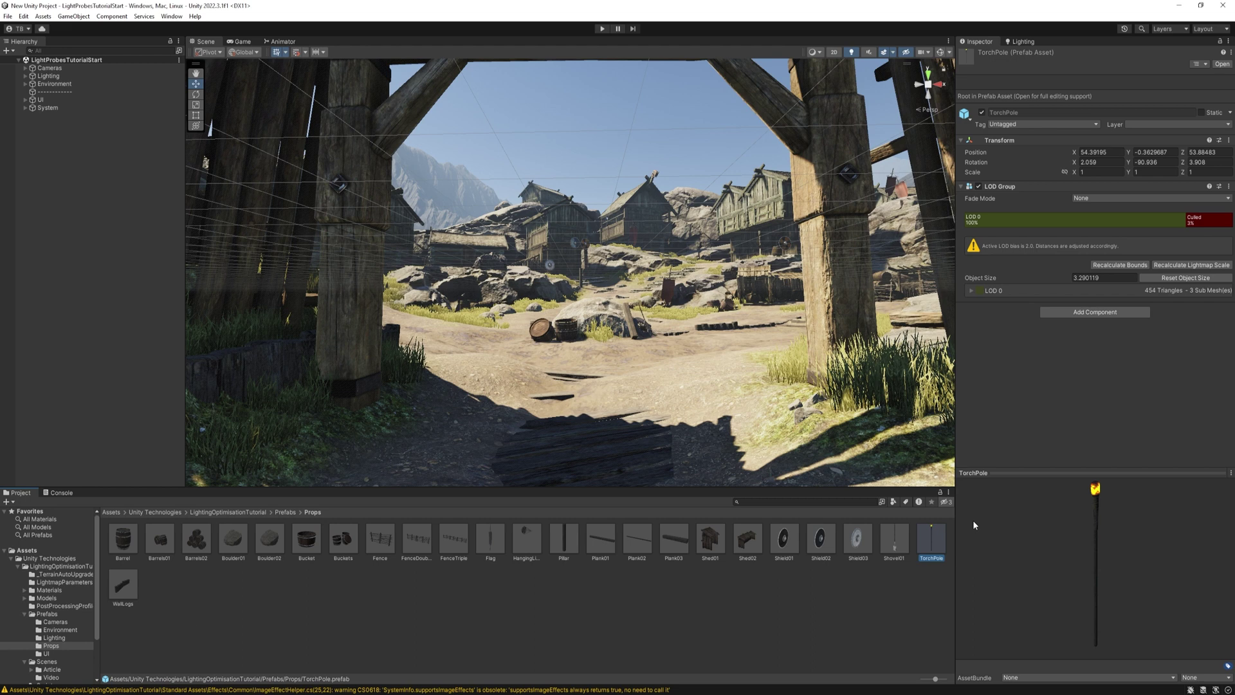
# Export the TorchPole prefab as a package and import the torch package with all its contents into the statue project.
pyautogui.rightClick(935, 544)
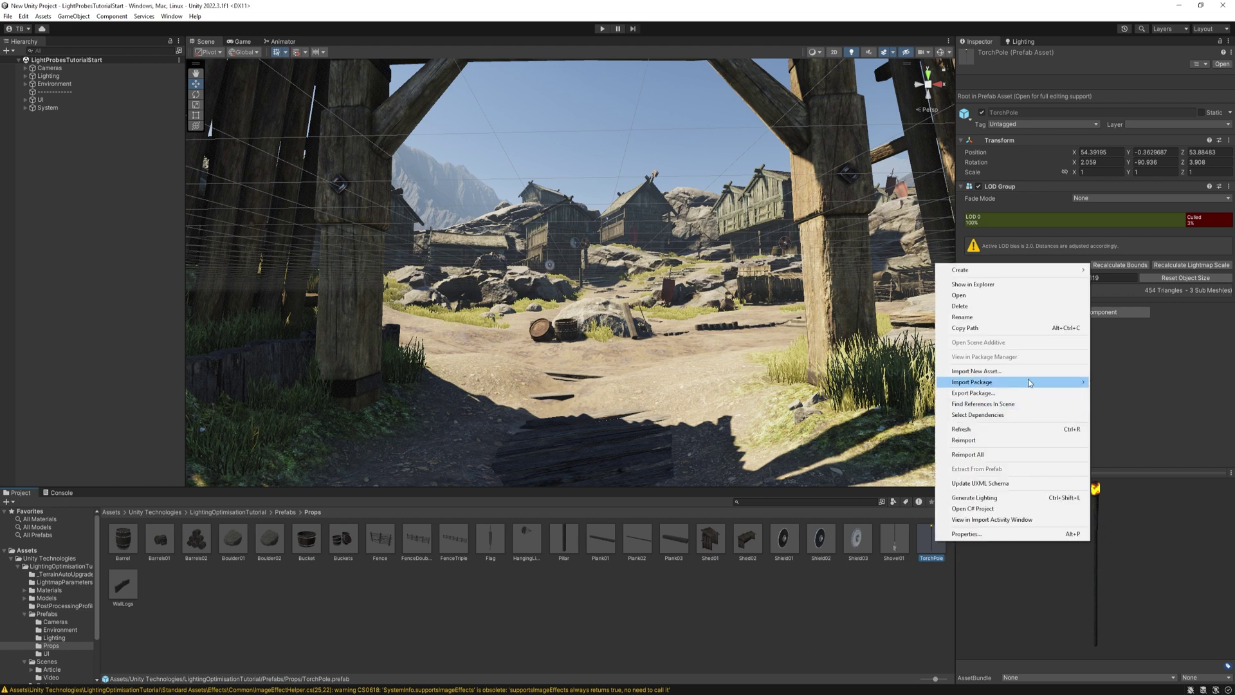
pyautogui.click(974, 393)
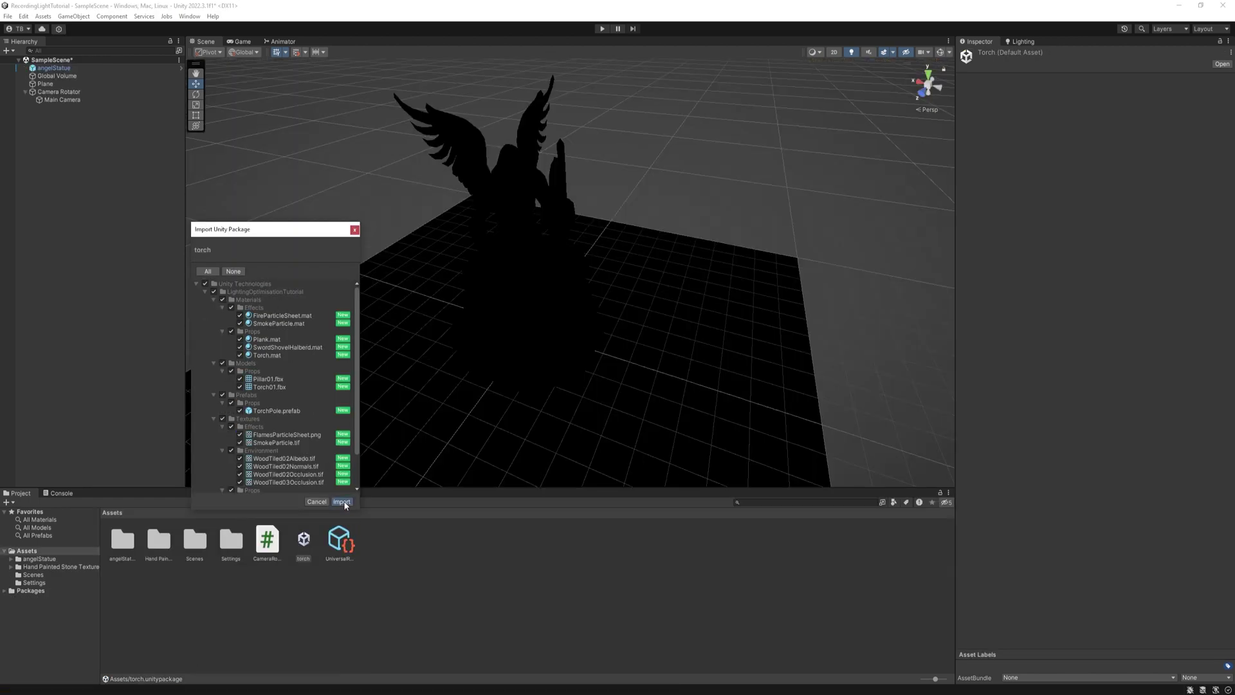
pyautogui.click(342, 506)
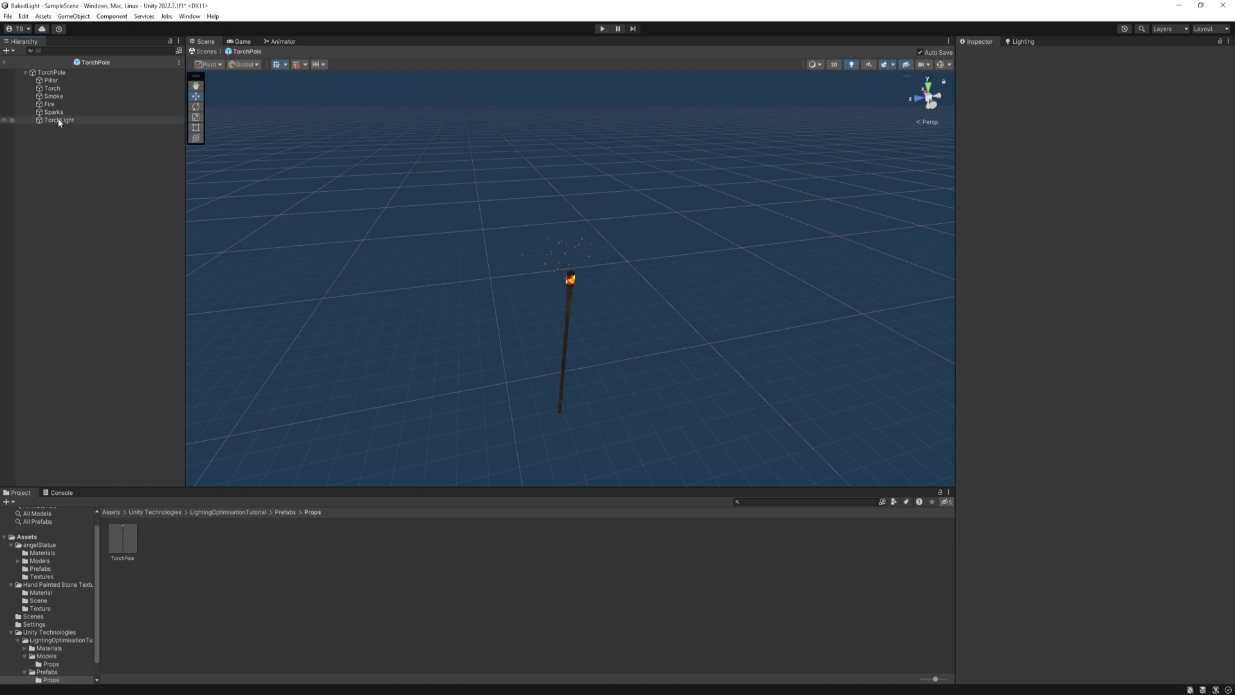
# Delete the Sparks and Smoke objects from the TorchPole prefab and return to the scene.
pyautogui.click(65, 112)
pyautogui.press('Delete')
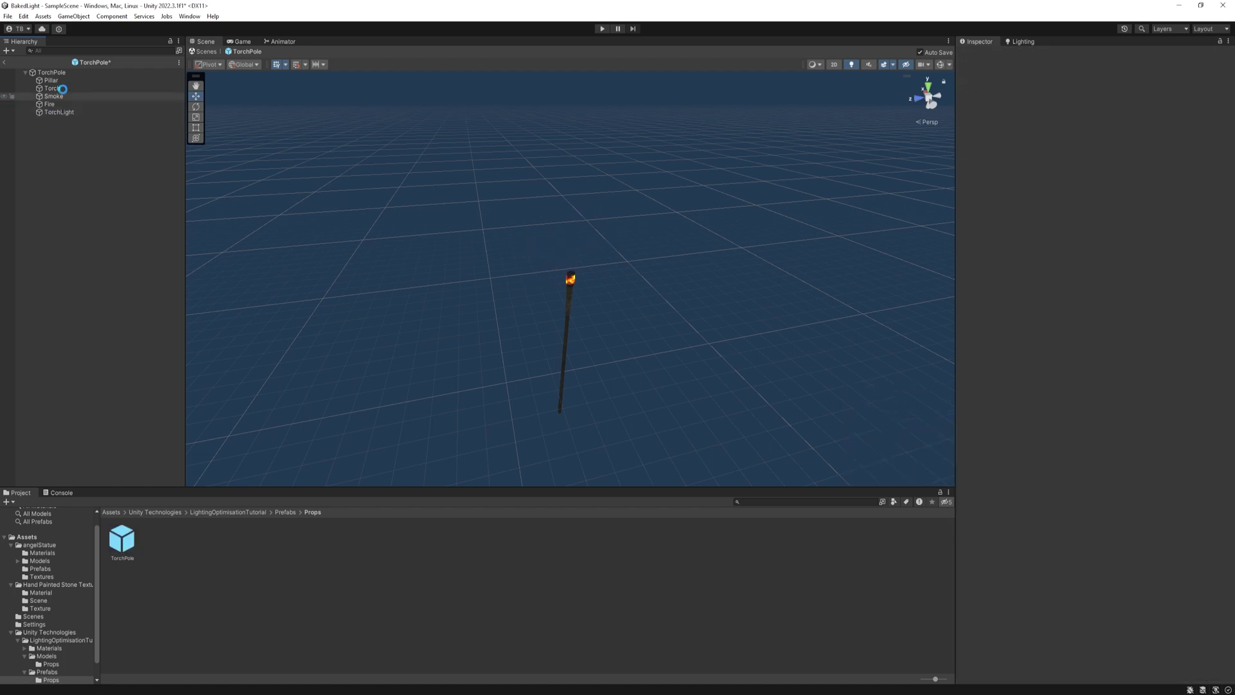
pyautogui.click(56, 96)
pyautogui.press('Delete')
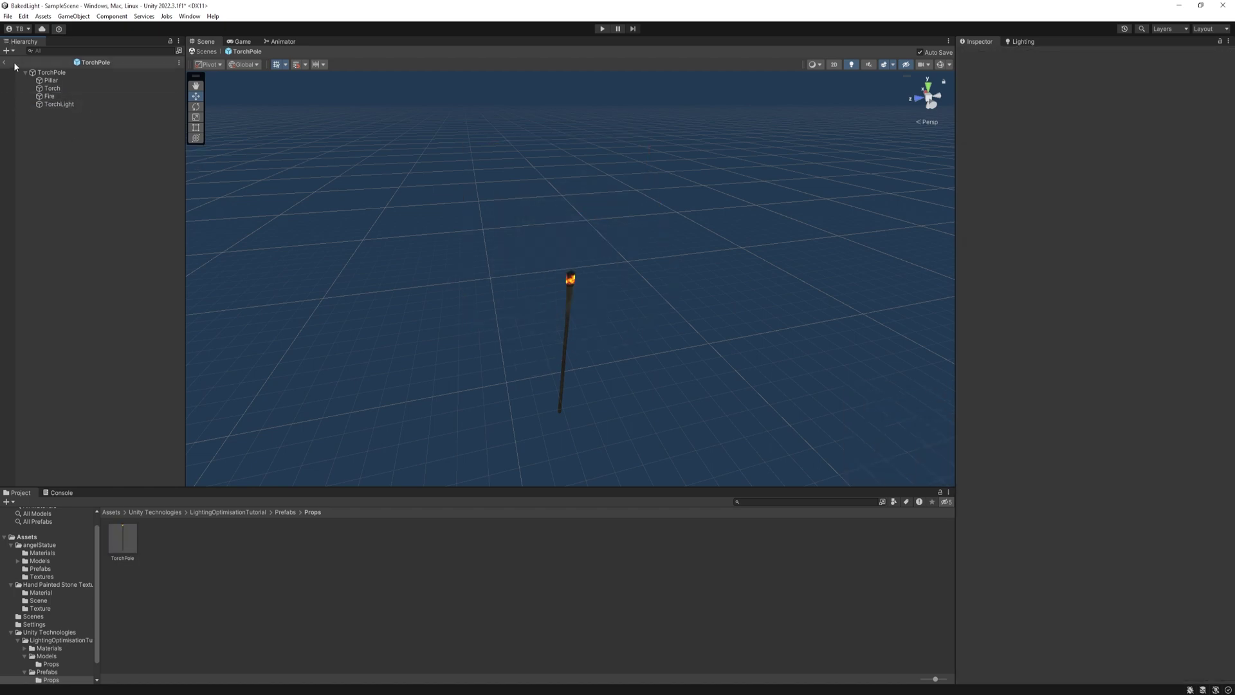
pyautogui.click(5, 62)
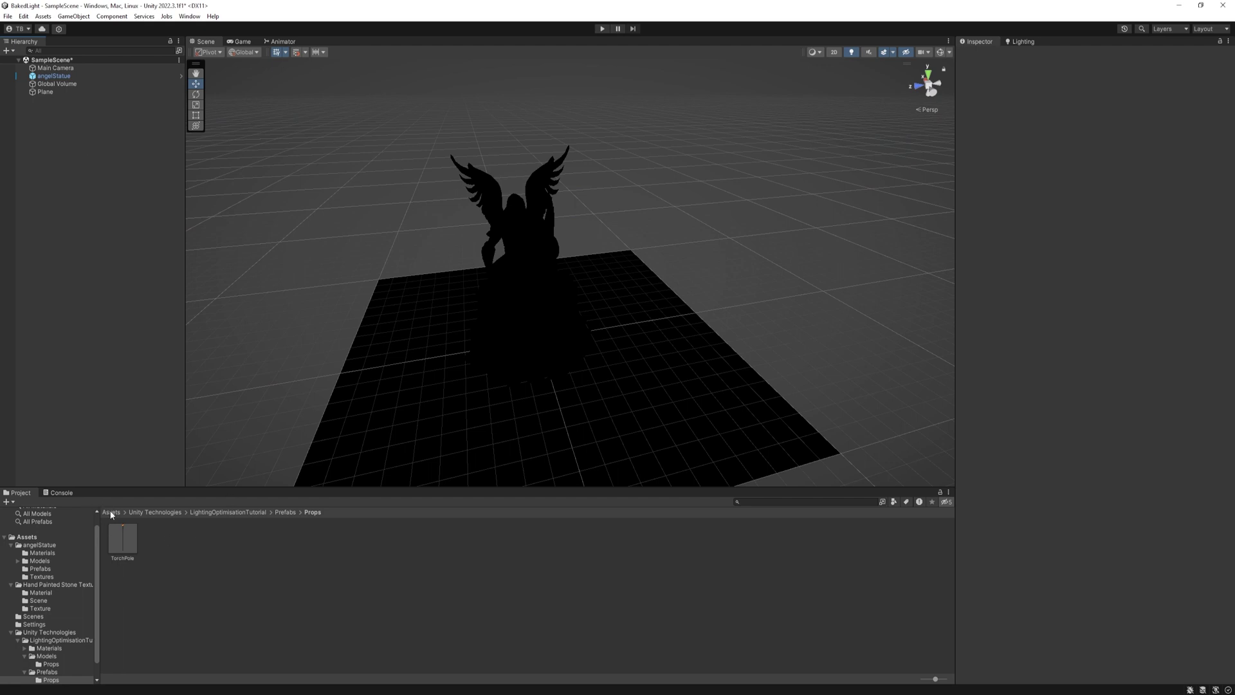
# Place a TorchPole prefab on the stone plane in front of the angel statue.
pyautogui.moveTo(125, 538); pyautogui.dragTo(472, 403)
pyautogui.click(622, 611)
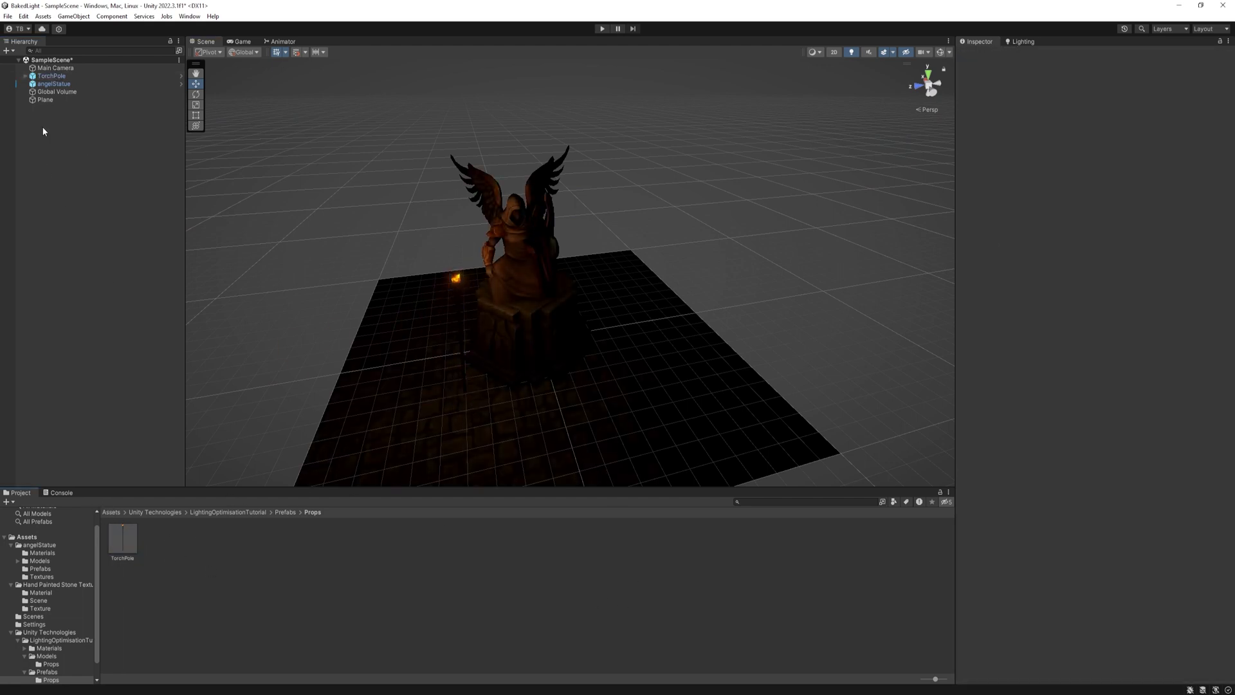
# Set the light mode of the TorchPole's TorchLight to Baked.
pyautogui.click(26, 76)
pyautogui.click(70, 107)
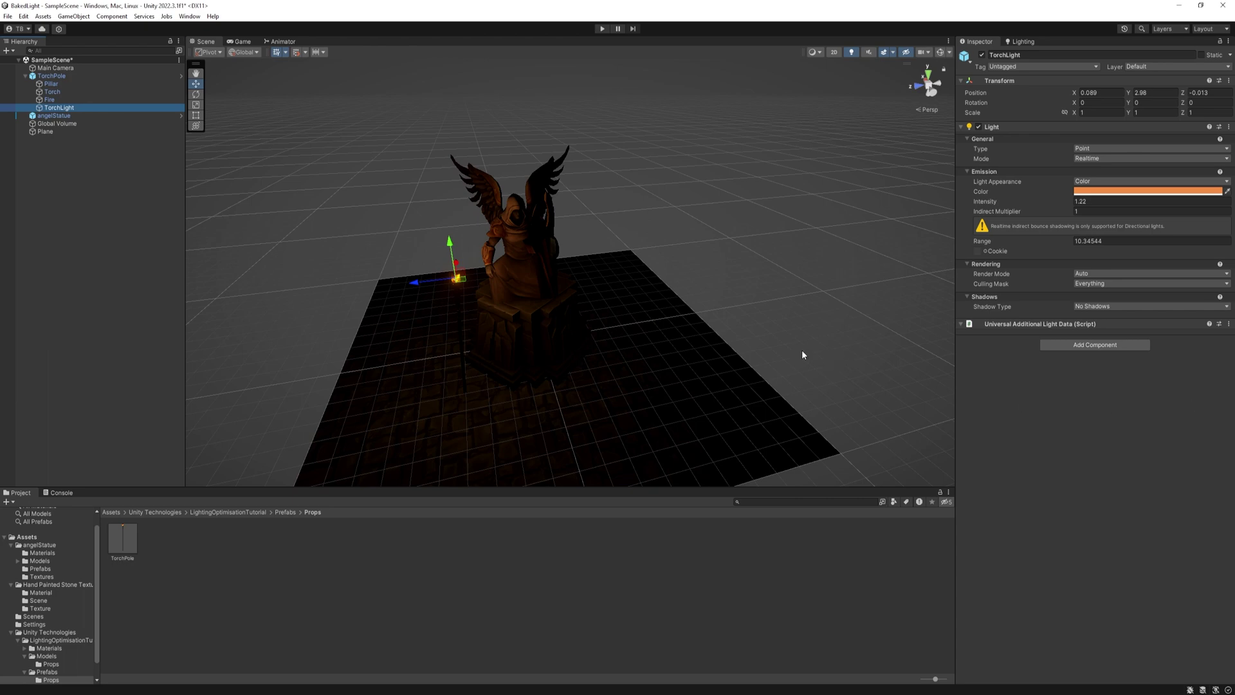
pyautogui.moveTo(802, 354)
pyautogui.keyDown('alt'); pyautogui.mouseDown()
pyautogui.moveTo(855, 341)
pyautogui.moveTo(785, 364)
pyautogui.mouseUp(); pyautogui.keyUp('alt')
pyautogui.scroll(3, 785, 364)
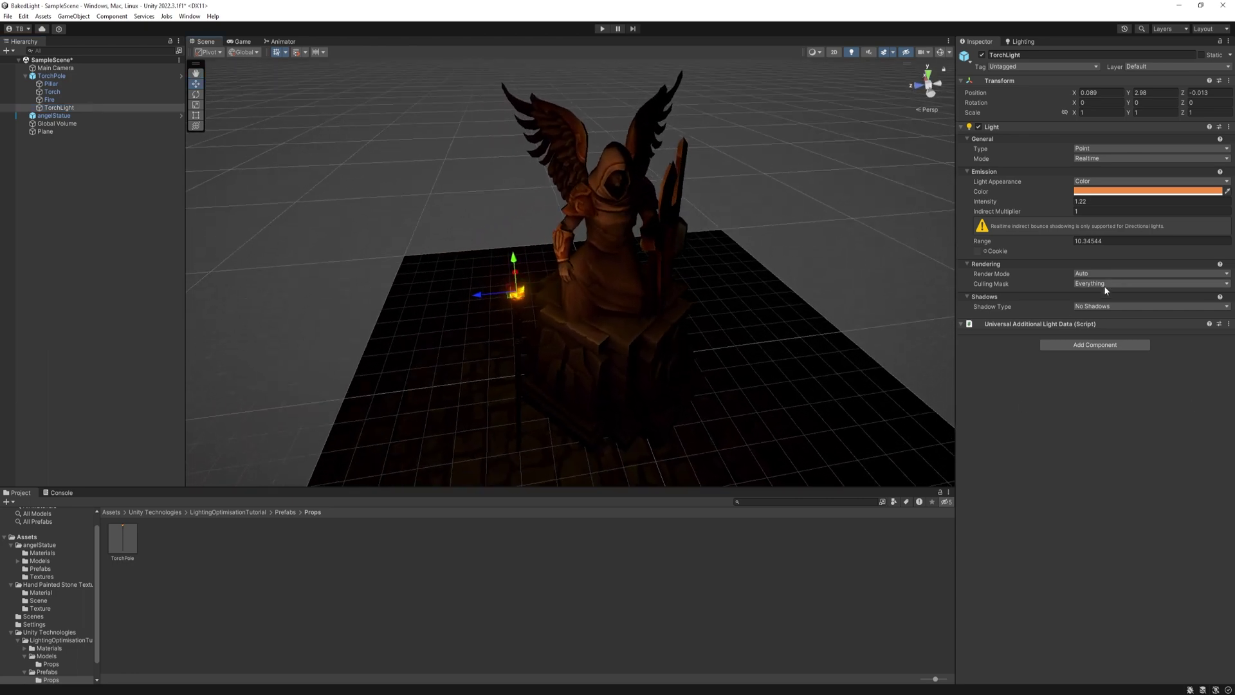
pyautogui.click(1125, 158)
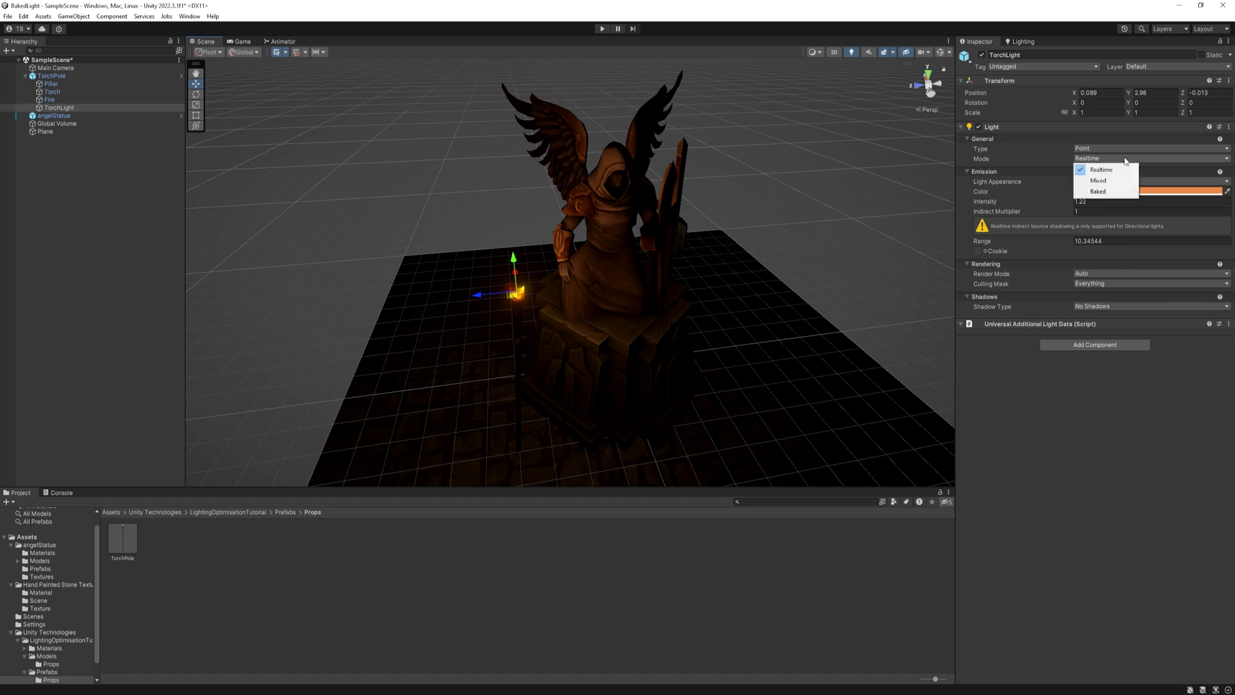
pyautogui.click(1106, 191)
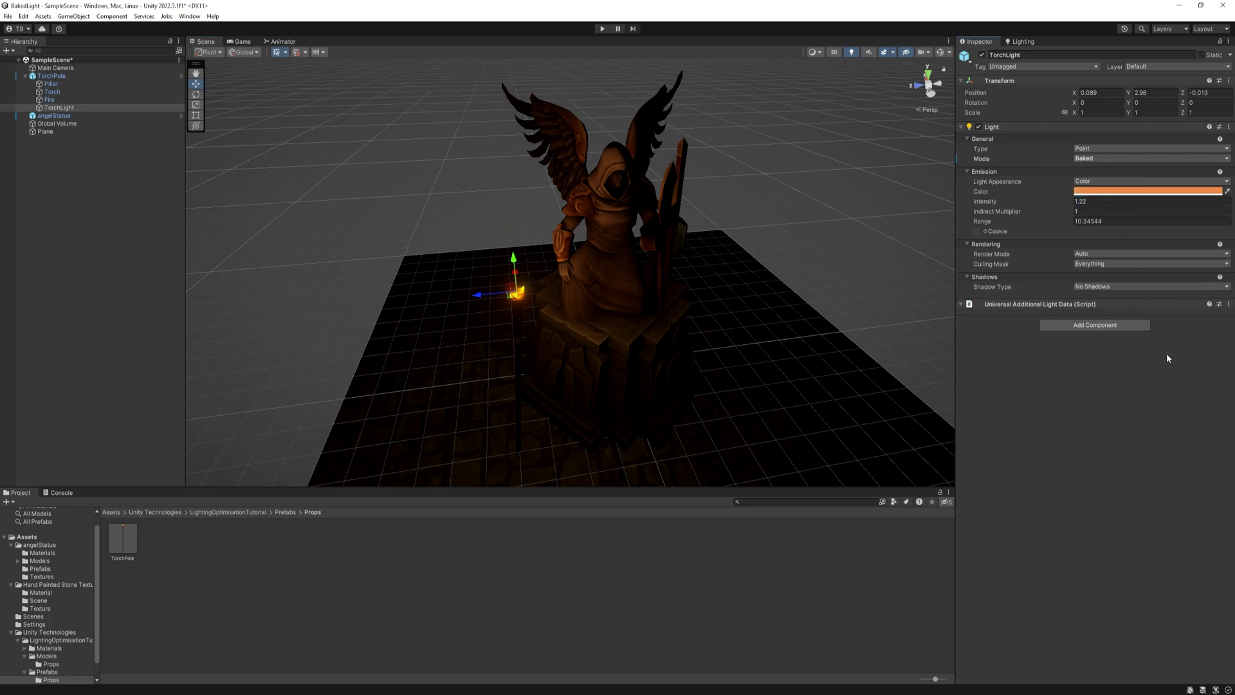
# Set the TorchLight's shadow type to Soft Shadows.
pyautogui.moveTo(830, 325); pyautogui.dragTo(811, 350, button='right')
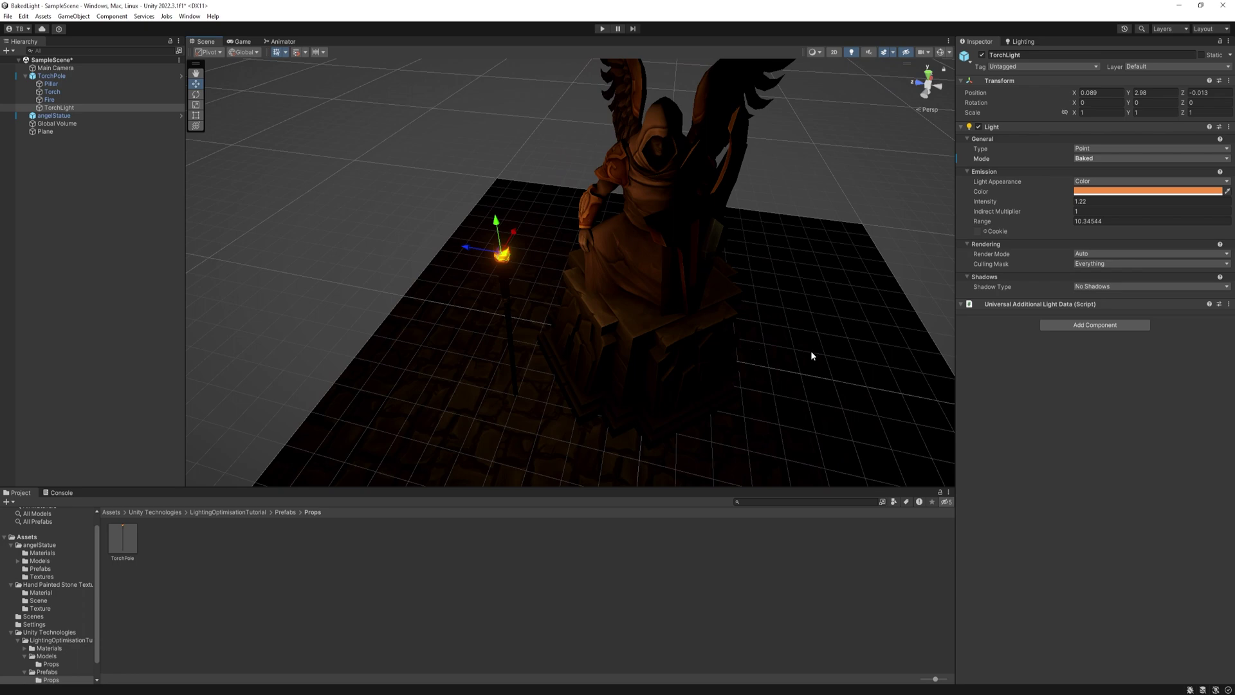
pyautogui.click(1126, 285)
pyautogui.click(1115, 320)
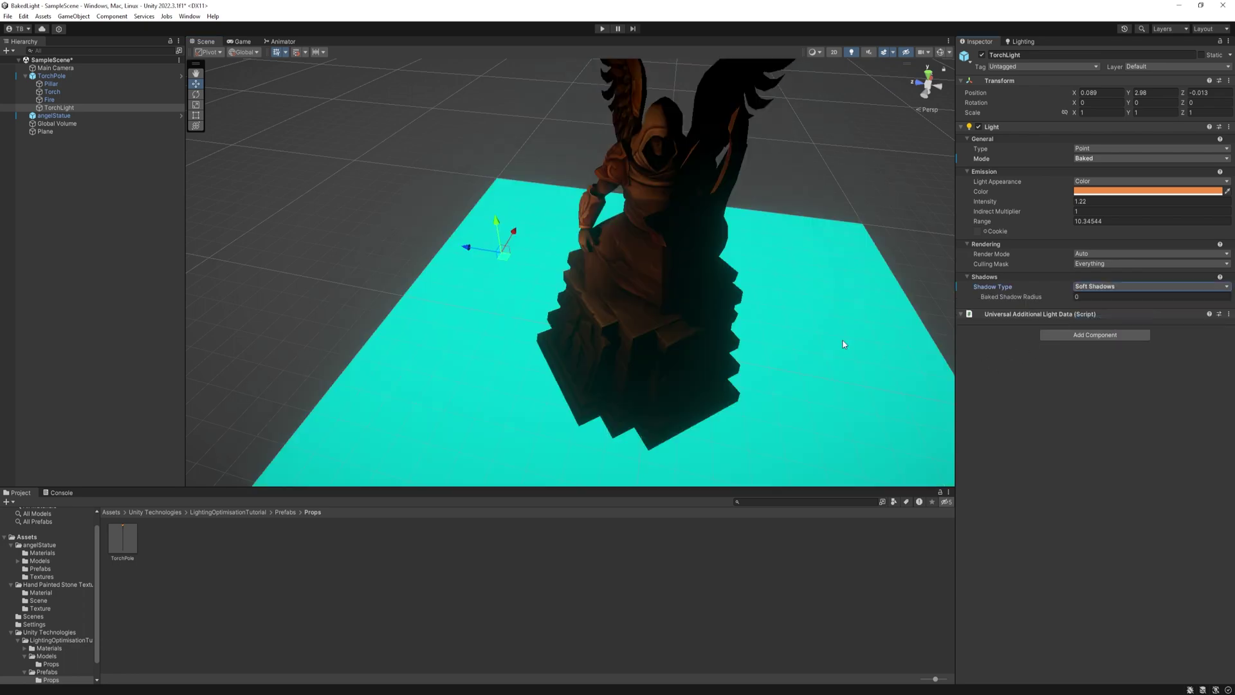
# Apply all overrides of the TorchPole instance to its prefab.
pyautogui.moveTo(716, 267); pyautogui.dragTo(707, 193, button='right')
pyautogui.click(488, 341)
pyautogui.click(1013, 94)
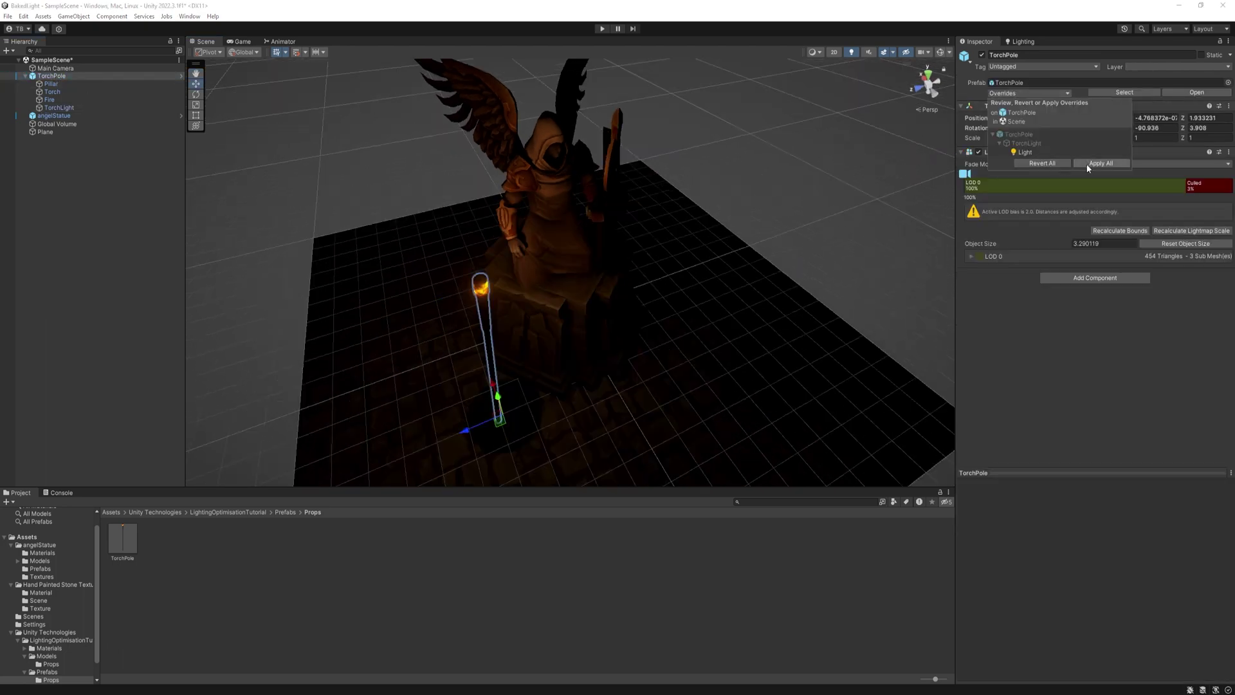
pyautogui.click(777, 191)
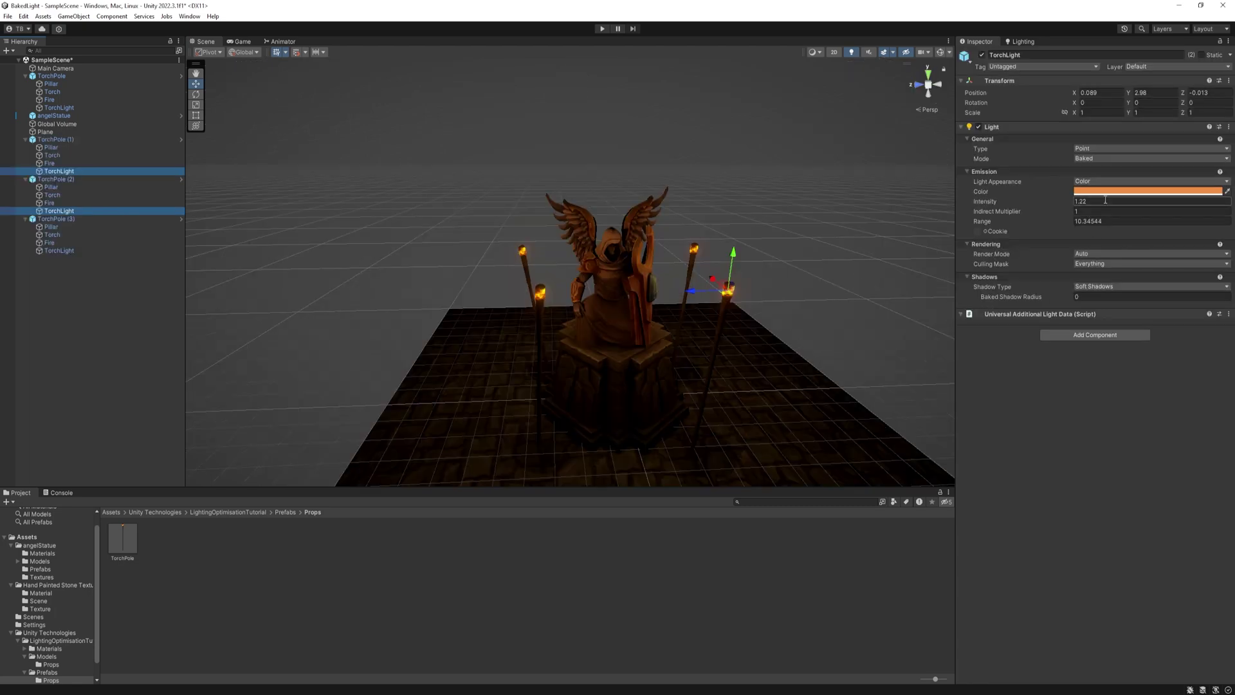
# Set the TorchLights of TorchPole (1) and TorchPole (2) to color 00CAFF with an intensity of 4.
pyautogui.click(1126, 191)
pyautogui.click(1208, 393)
pyautogui.write('00CAFF')
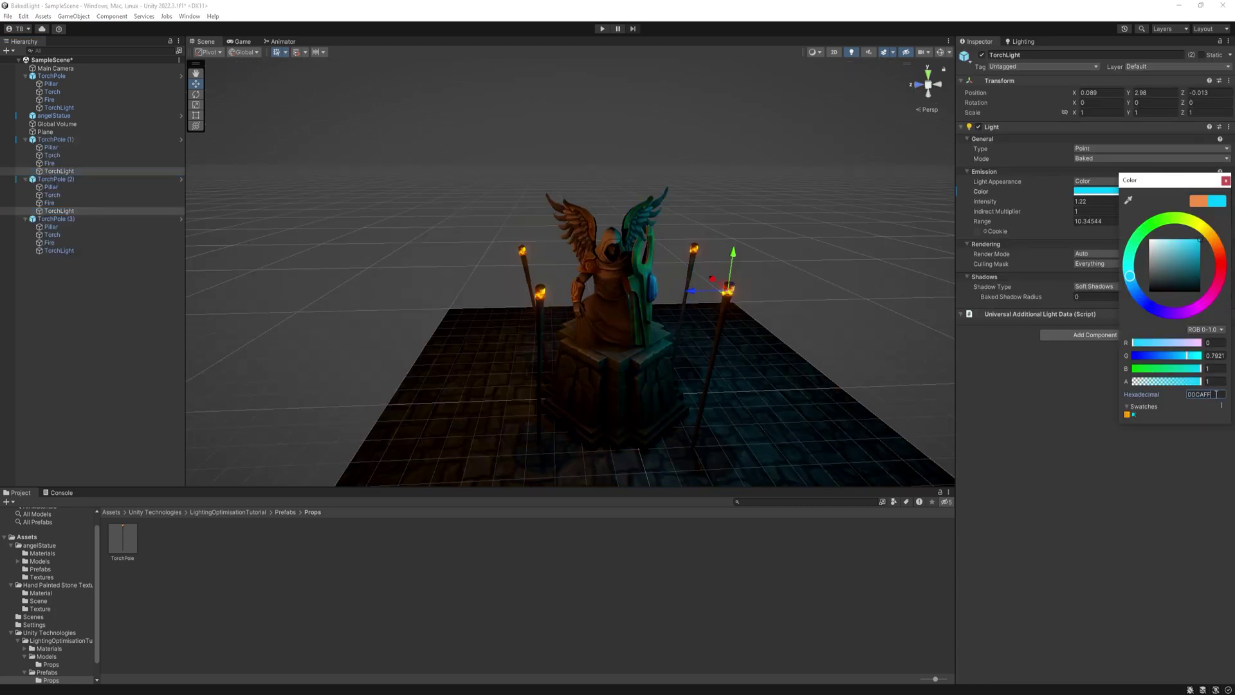
pyautogui.click(1056, 399)
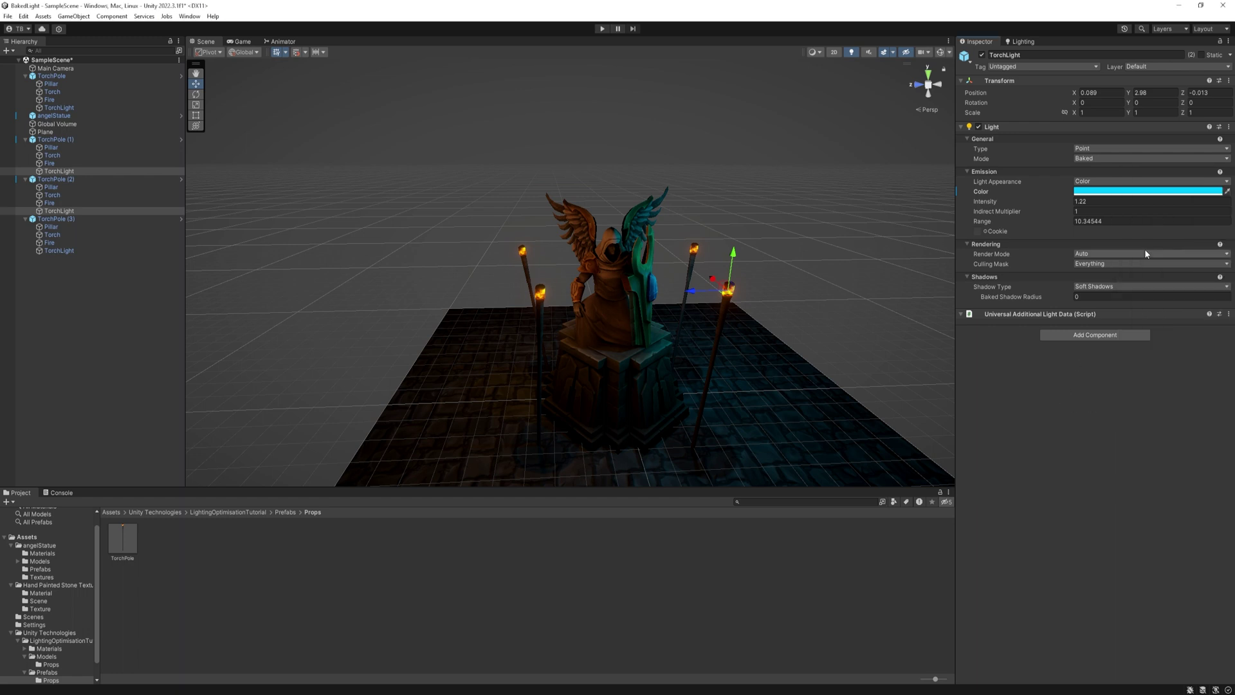
pyautogui.click(1101, 201)
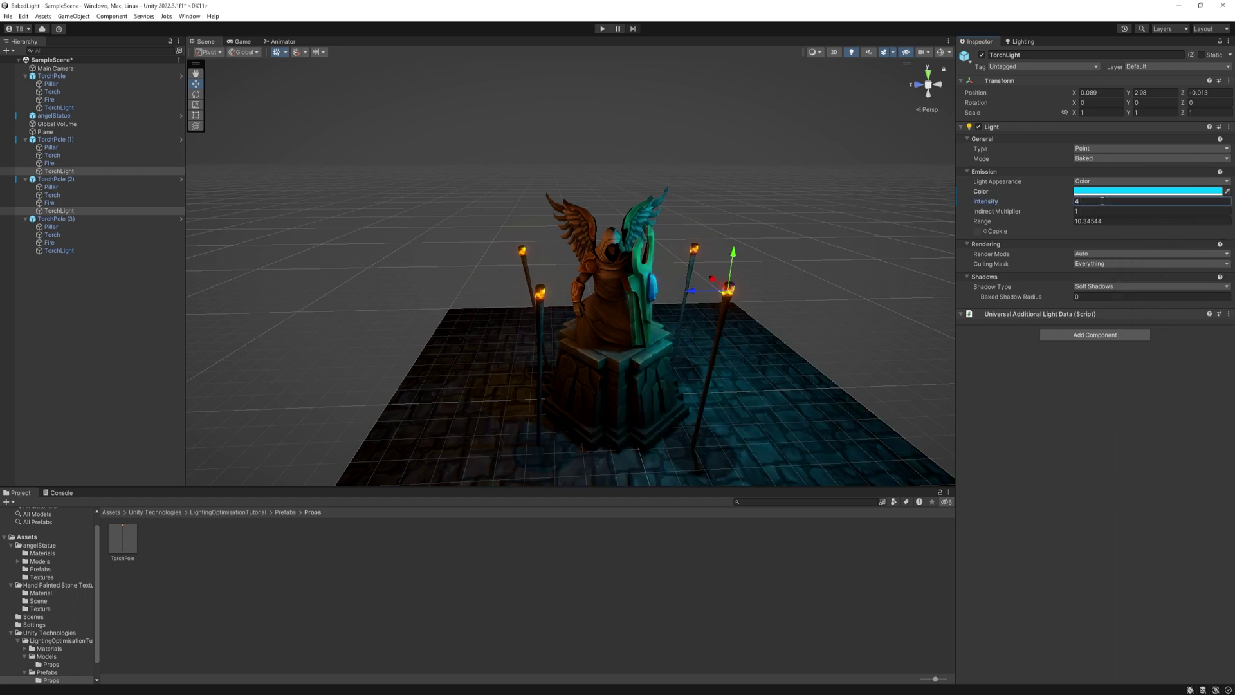
# Set the TorchLights of TorchPole and TorchPole (3) to color FFA400 and increase their intensity.
pyautogui.click(60, 108)
pyautogui.keyDown('ctrl'); pyautogui.click(59, 251); pyautogui.keyUp('ctrl')
pyautogui.click(1145, 191)
pyautogui.click(1207, 397)
pyautogui.write('FFA400')
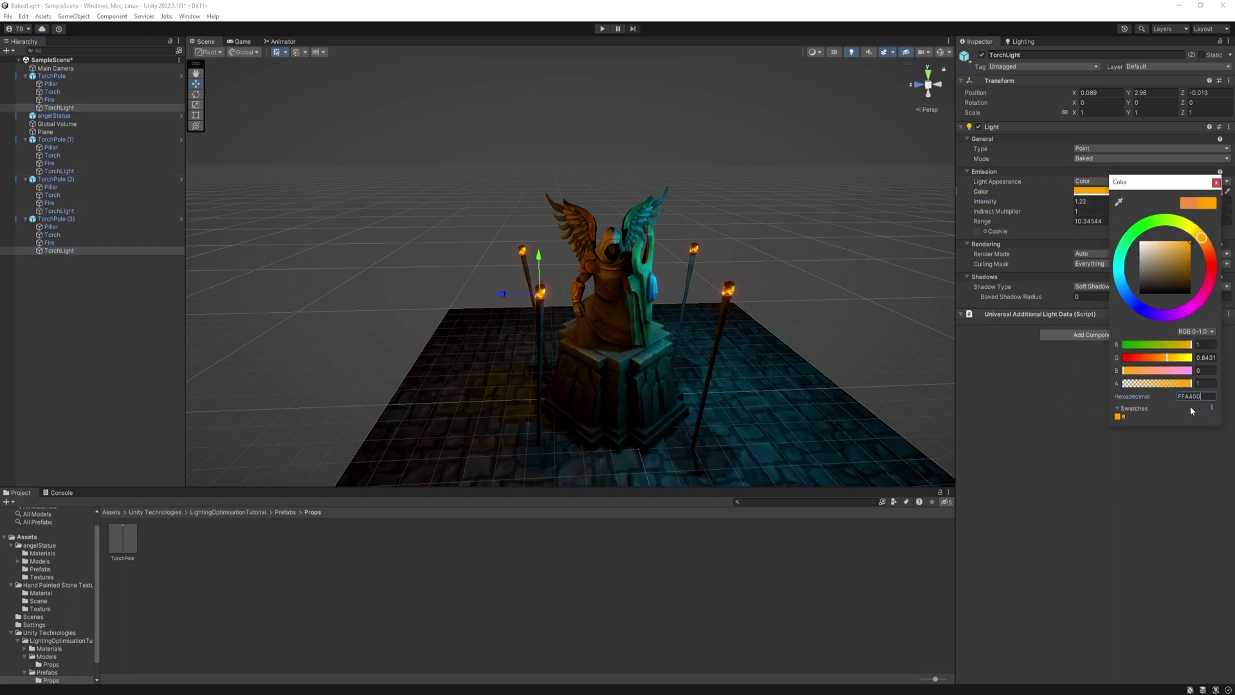
pyautogui.click(1072, 438)
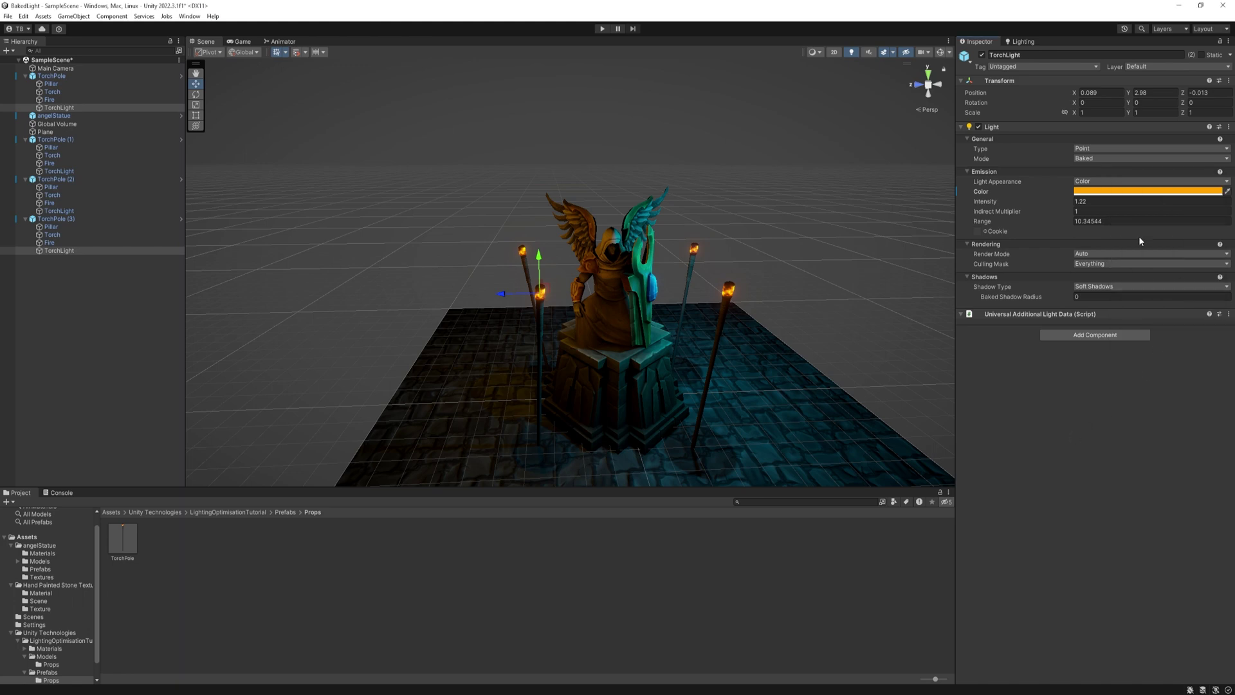
pyautogui.click(1106, 191)
pyautogui.click(1097, 201)
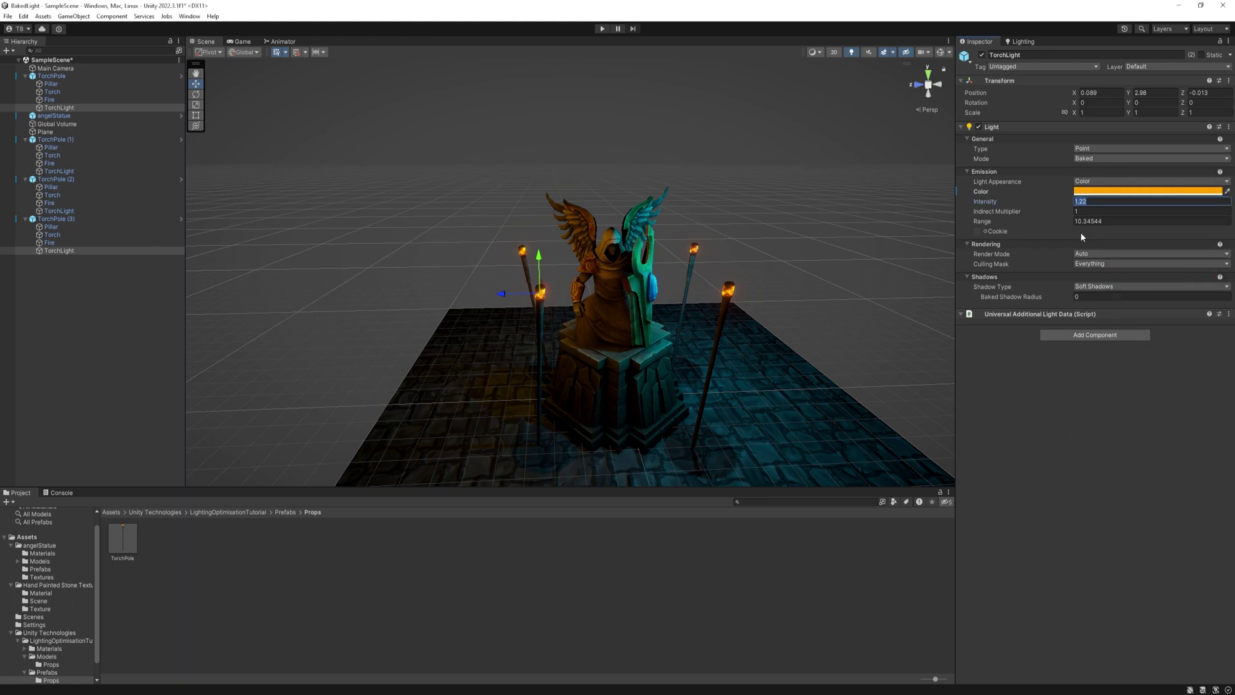
pyautogui.click(839, 299)
# Locate the material of TorchPole (1)'s torch among the project's prop materials and duplicate it as Torch 1.
pyautogui.moveTo(838, 300); pyautogui.dragTo(784, 280, button='right')
pyautogui.press('w')
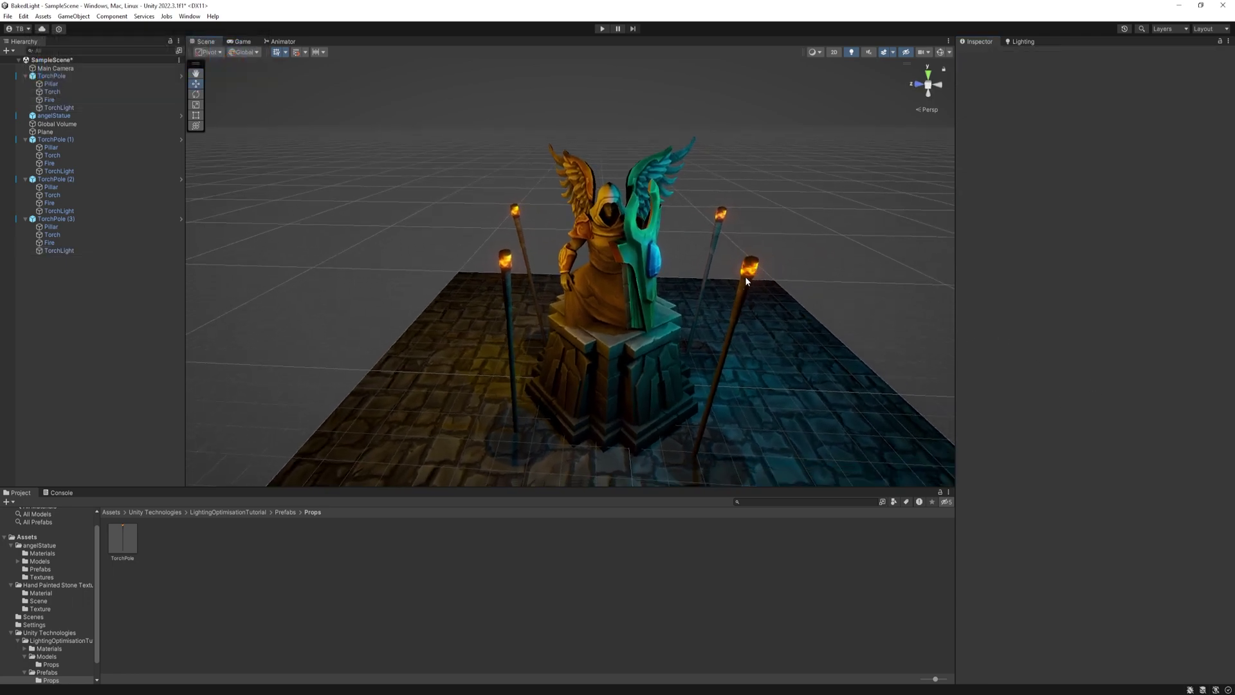
pyautogui.click(746, 276)
pyautogui.click(749, 279)
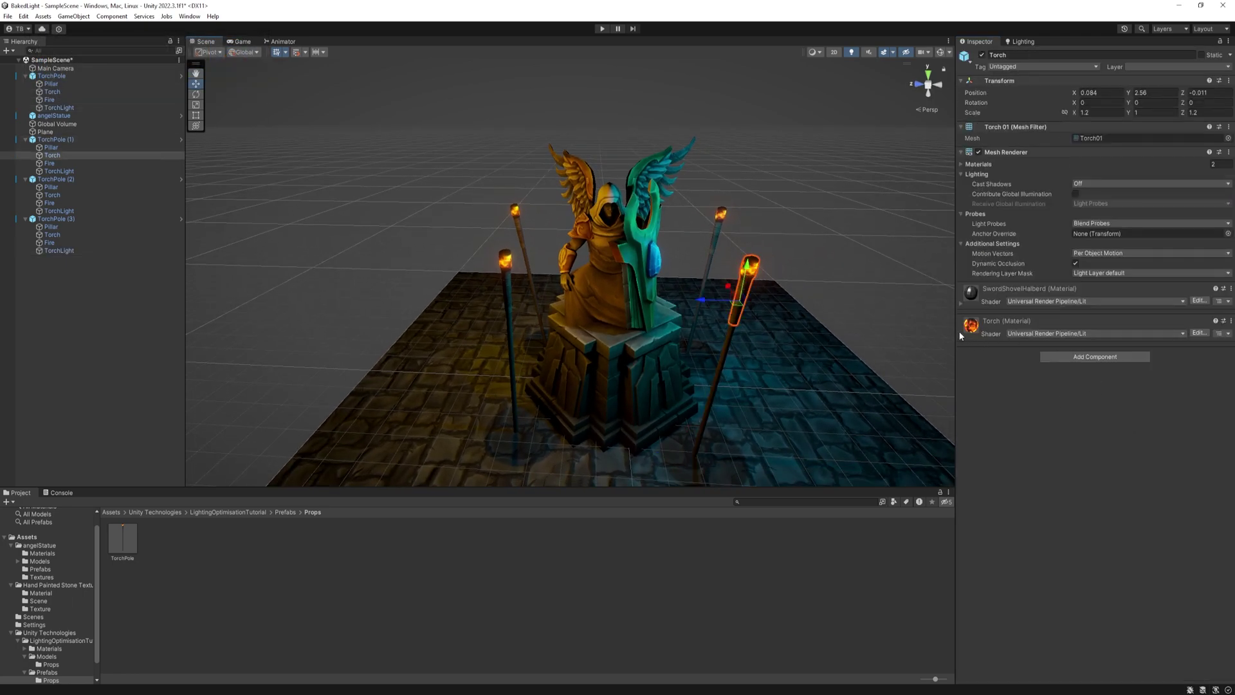
pyautogui.rightClick(1008, 324)
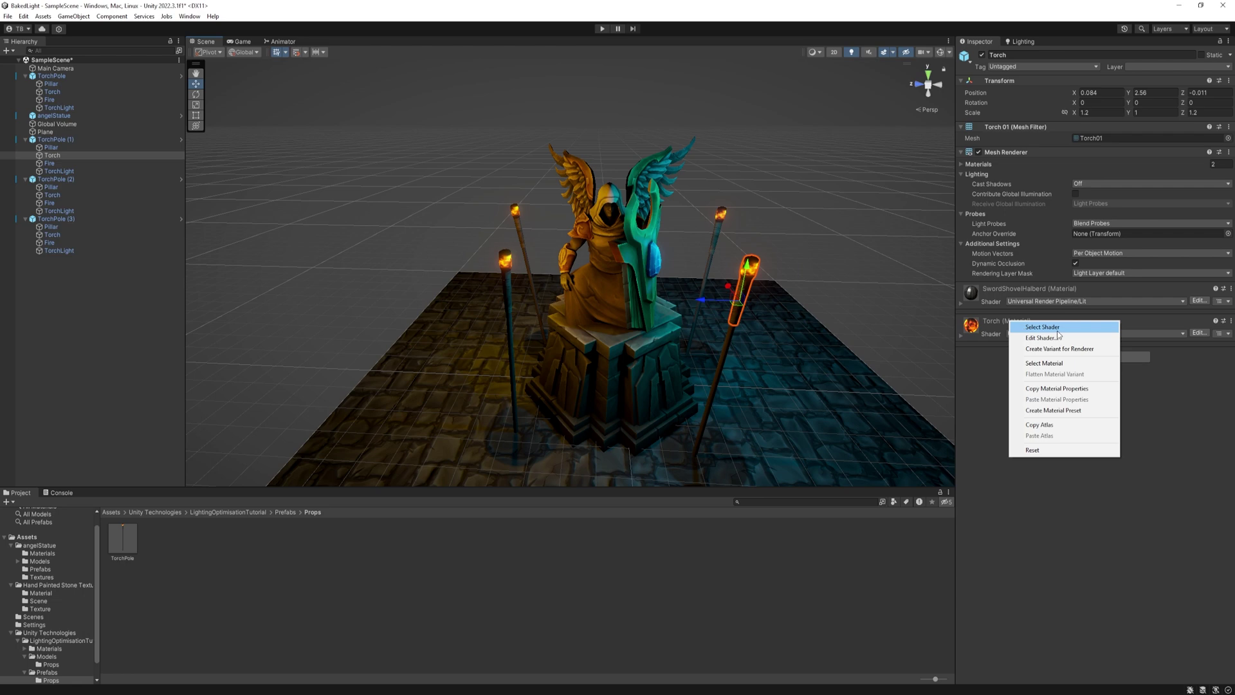
pyautogui.click(1070, 364)
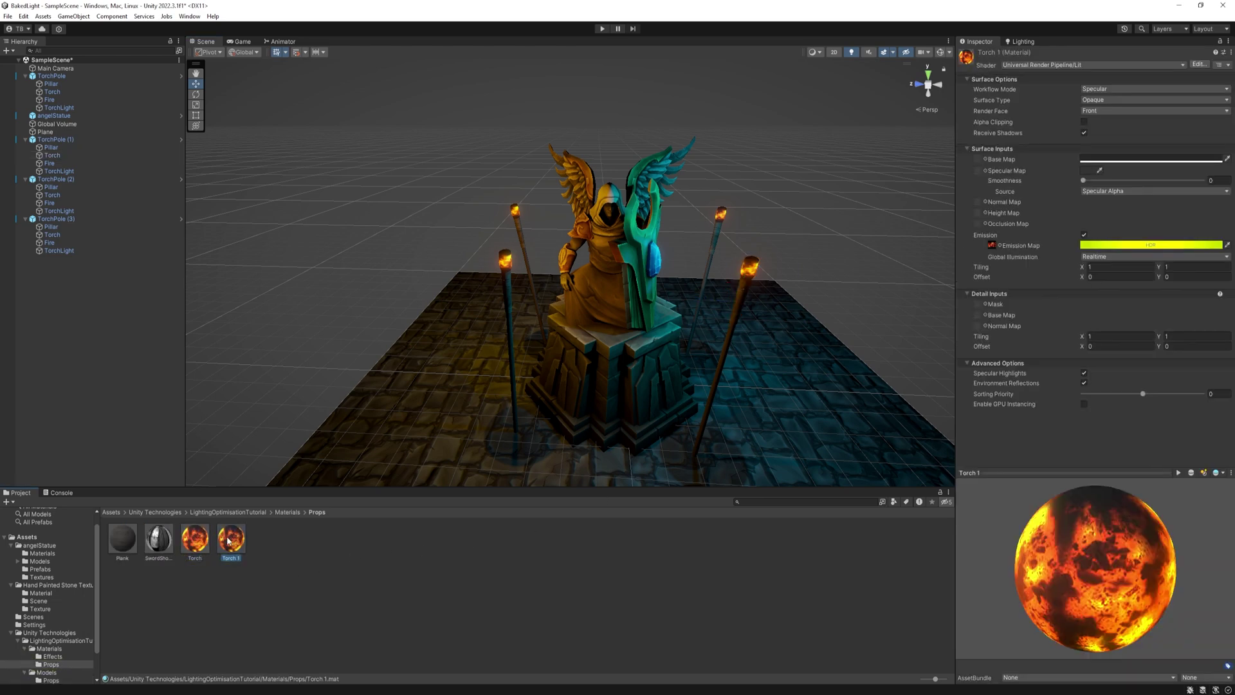
# Set the Torch 1 material's emission color to blue with an intensity of 4 and its global illumination to Baked.
pyautogui.click(1196, 245)
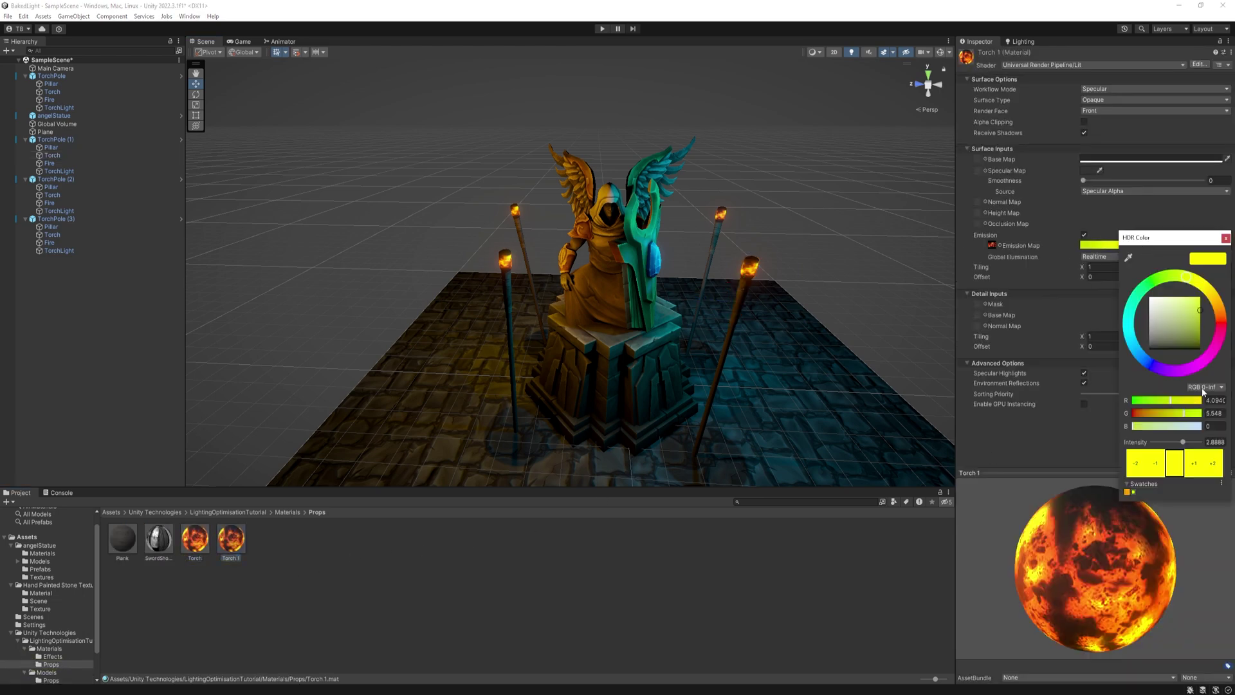
pyautogui.click(1151, 371)
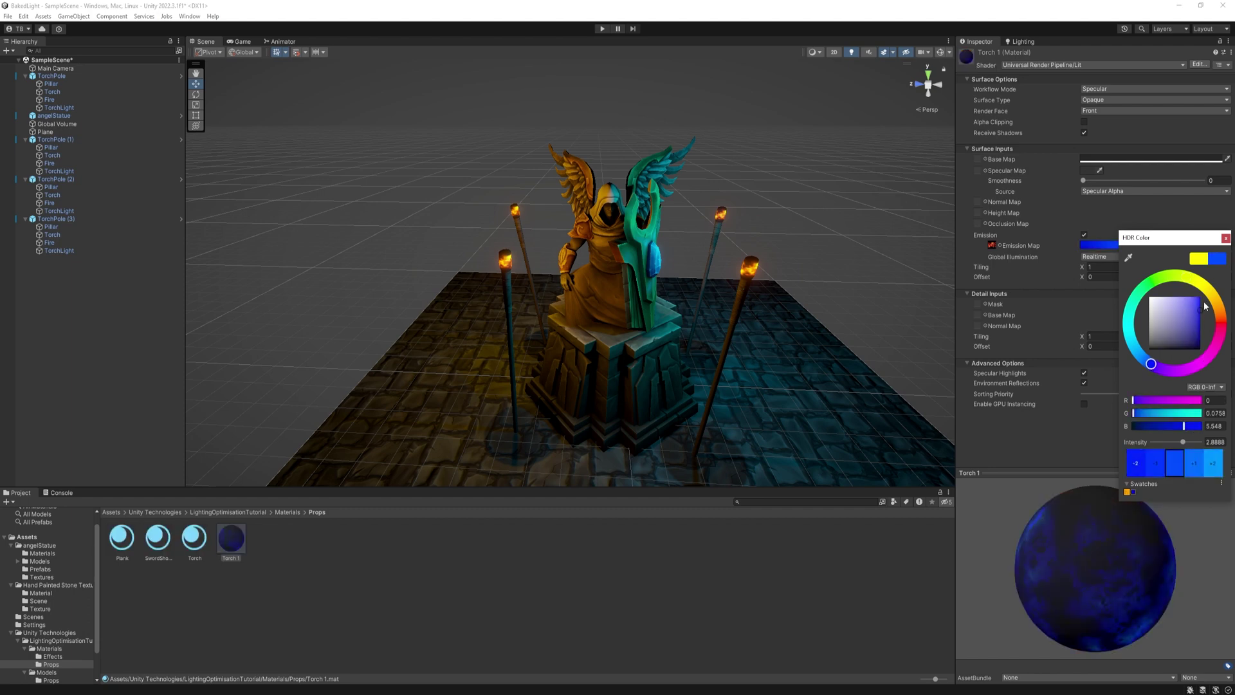
pyautogui.click(1215, 441)
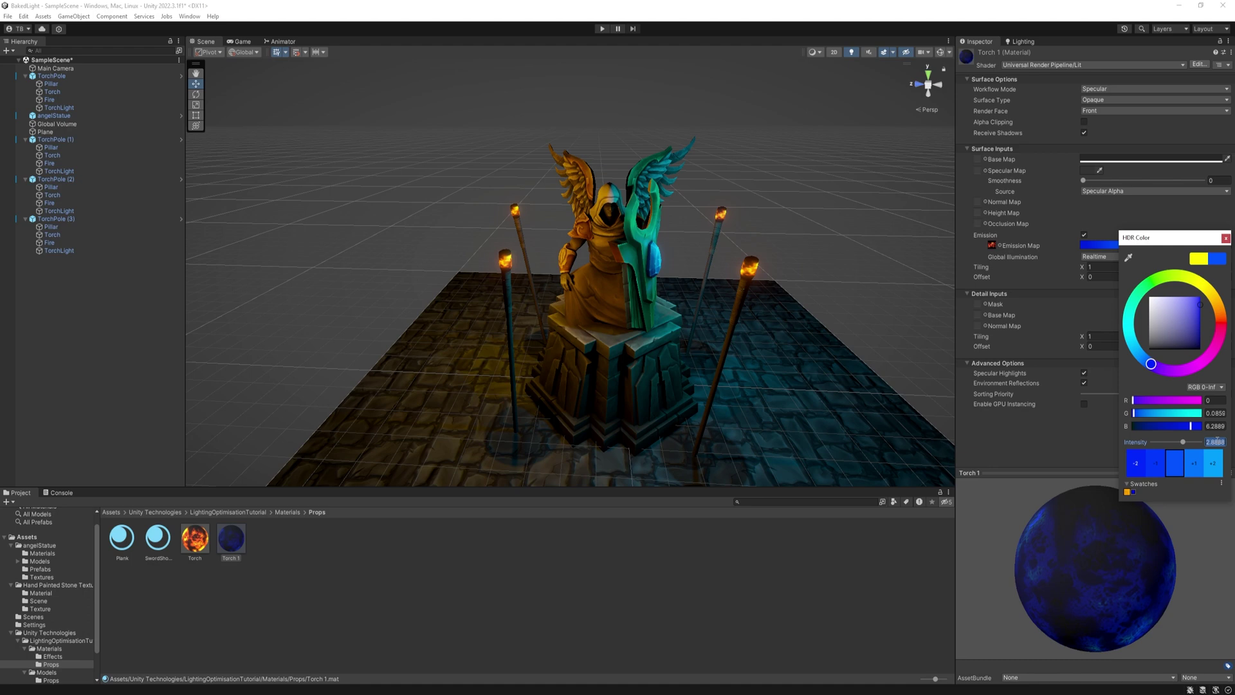
pyautogui.write('4')
pyautogui.press('Return')
pyautogui.click(1112, 253)
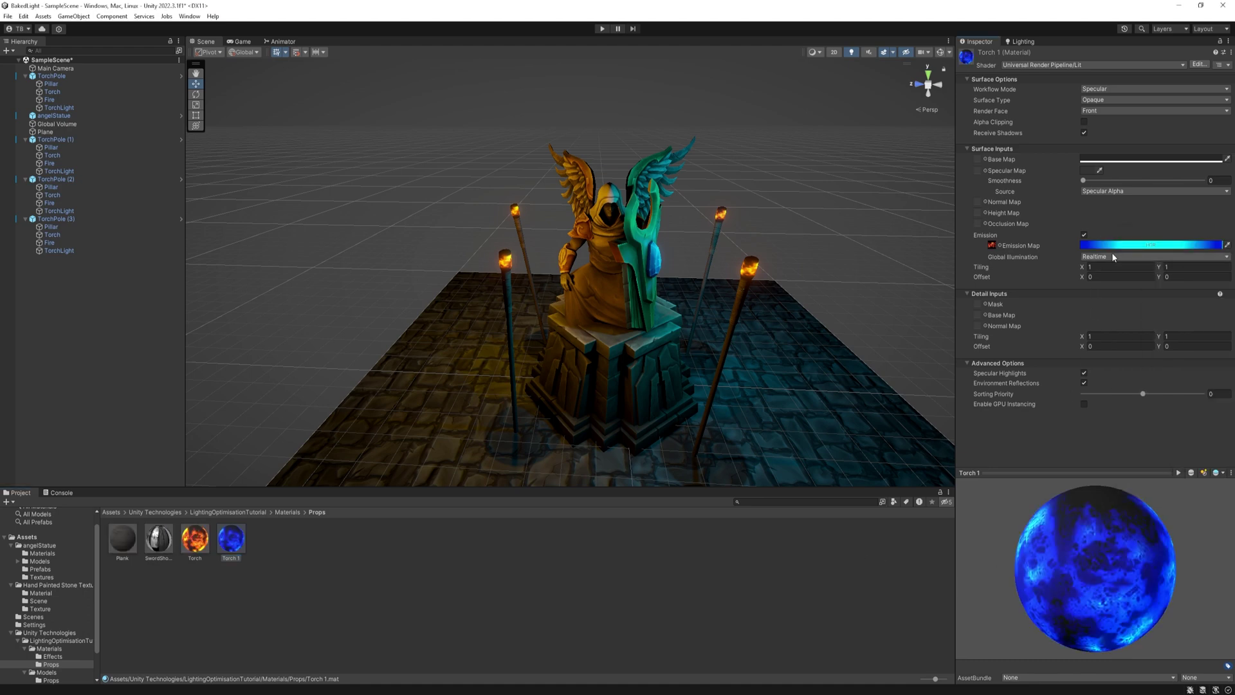
pyautogui.click(1114, 256)
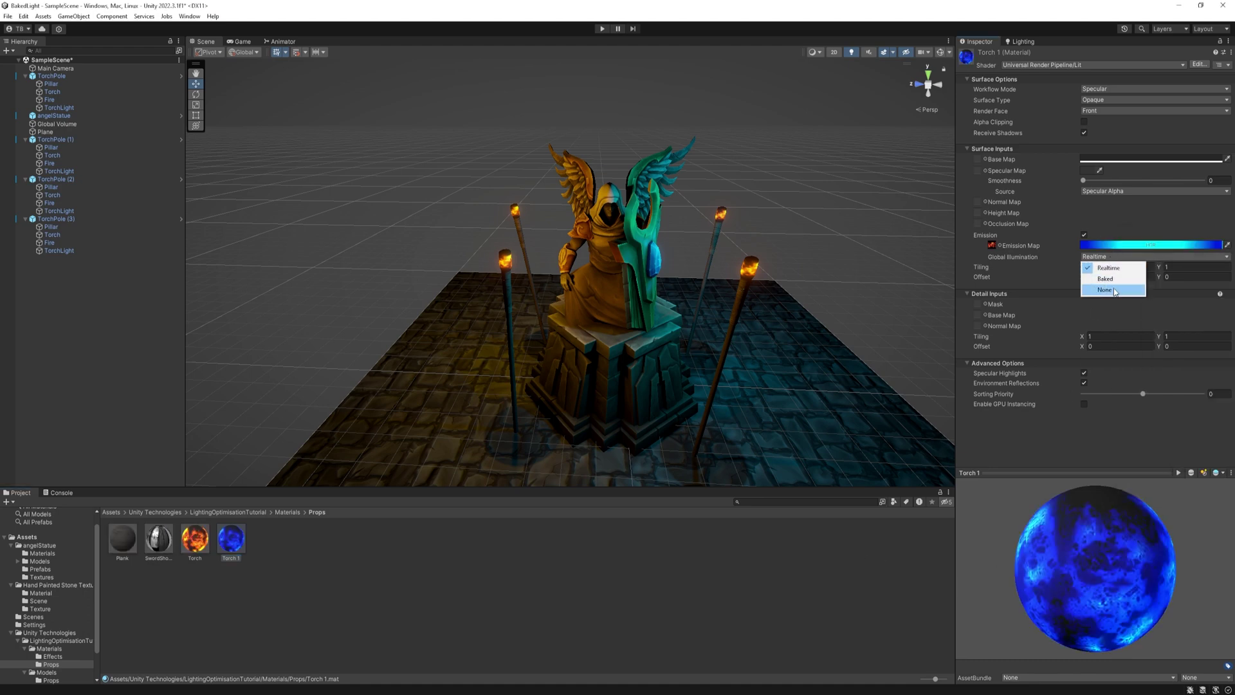
pyautogui.click(1119, 280)
# Apply the Torch 1 material to the torches of TorchPole (1) and TorchPole (2) in the scene.
pyautogui.click(306, 556)
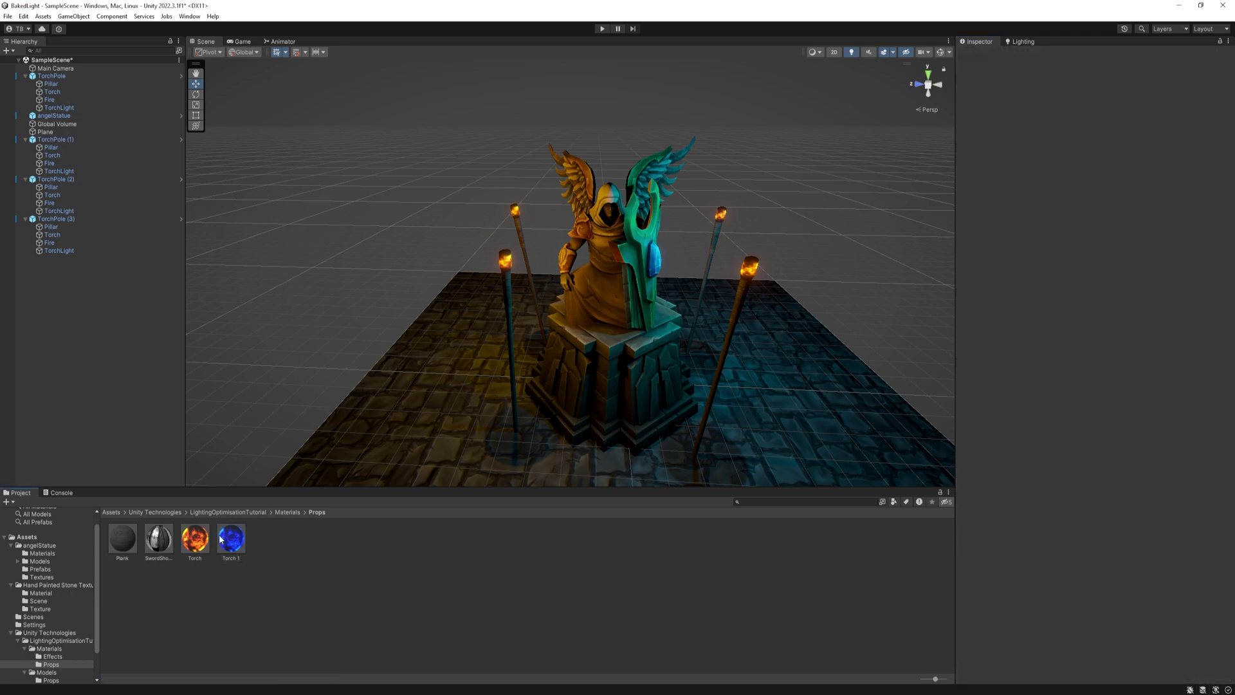
pyautogui.moveTo(221, 539); pyautogui.dragTo(747, 274)
pyautogui.moveTo(227, 546); pyautogui.dragTo(721, 216)
# Set the start color of the Fire particle systems of TorchPole (1) and TorchPole (2) to a blue tone.
pyautogui.click(63, 163)
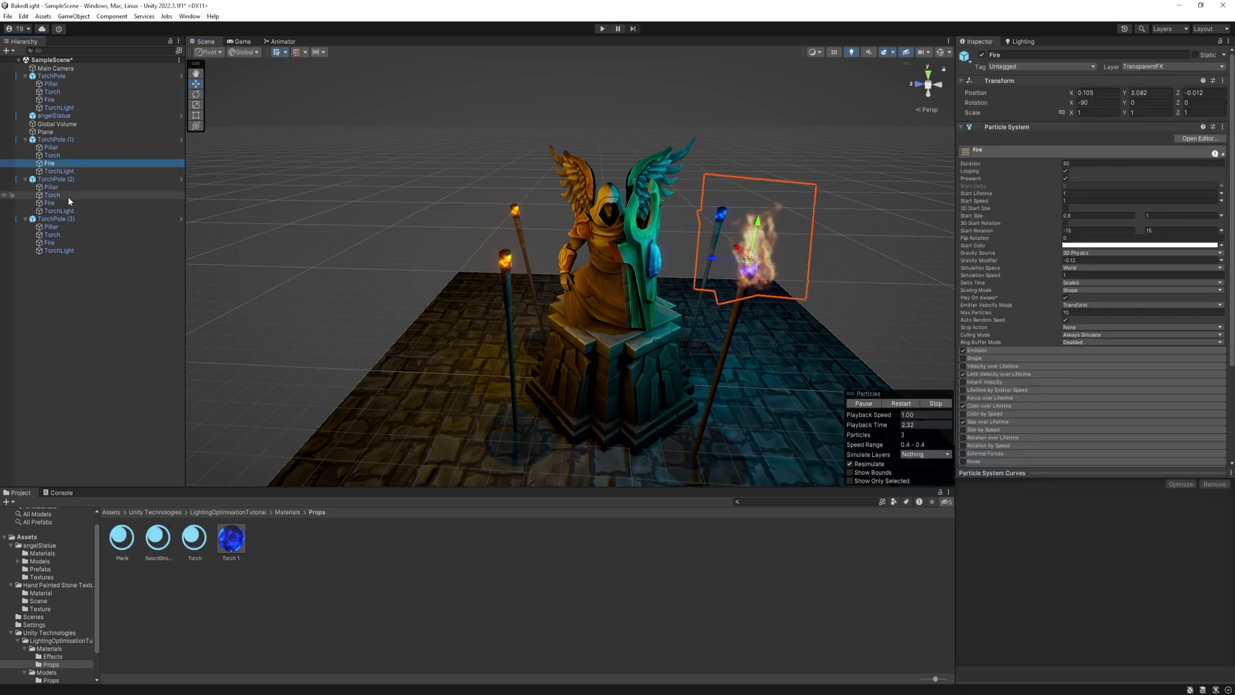
pyautogui.keyDown('ctrl'); pyautogui.click(60, 202); pyautogui.keyUp('ctrl')
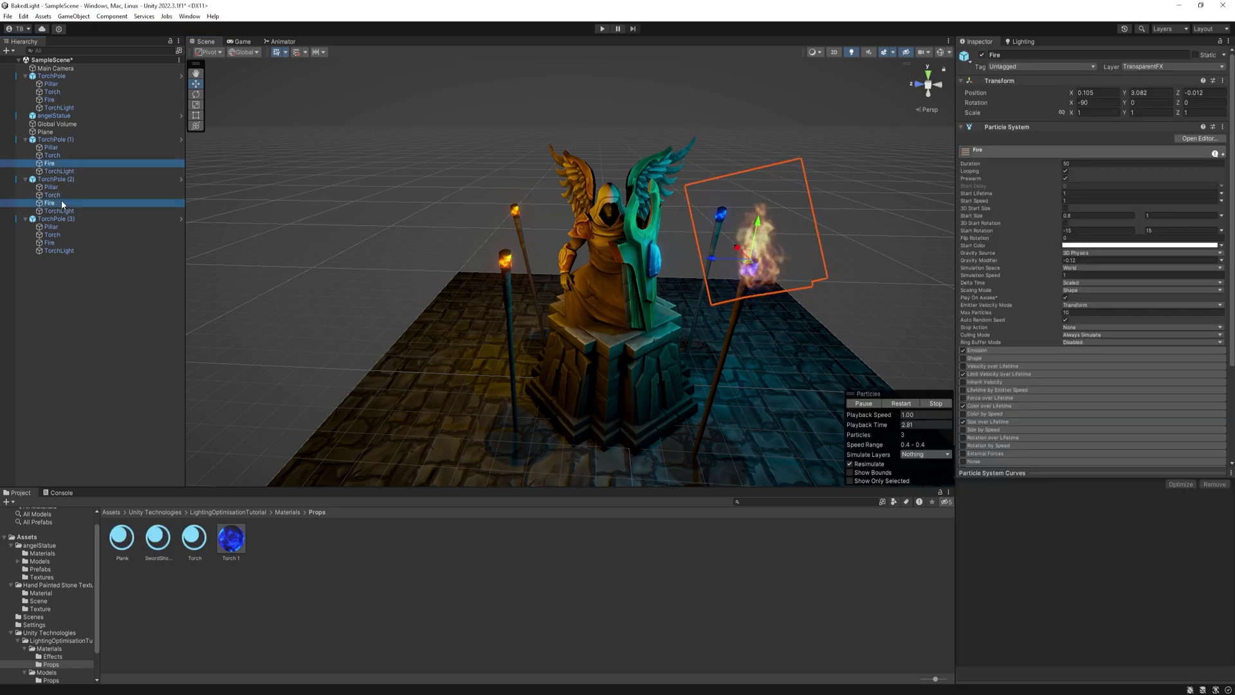
pyautogui.click(1087, 236)
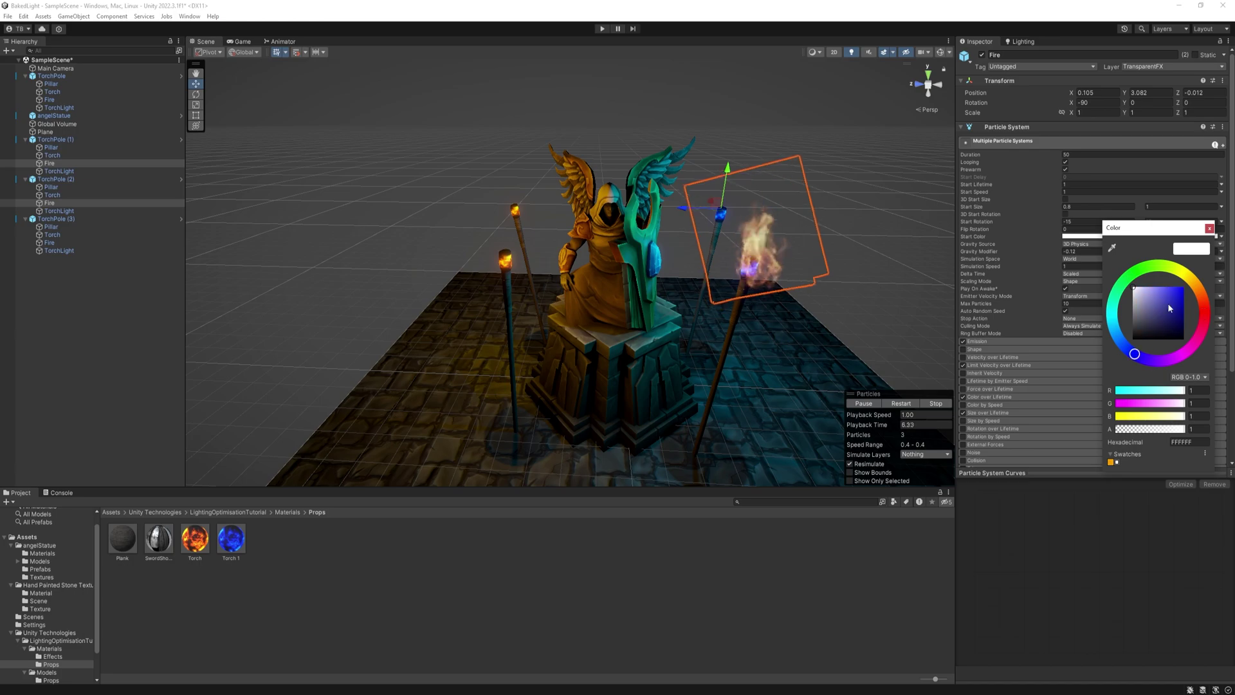
pyautogui.click(1168, 303)
pyautogui.hotkey('ctrl', 'p')
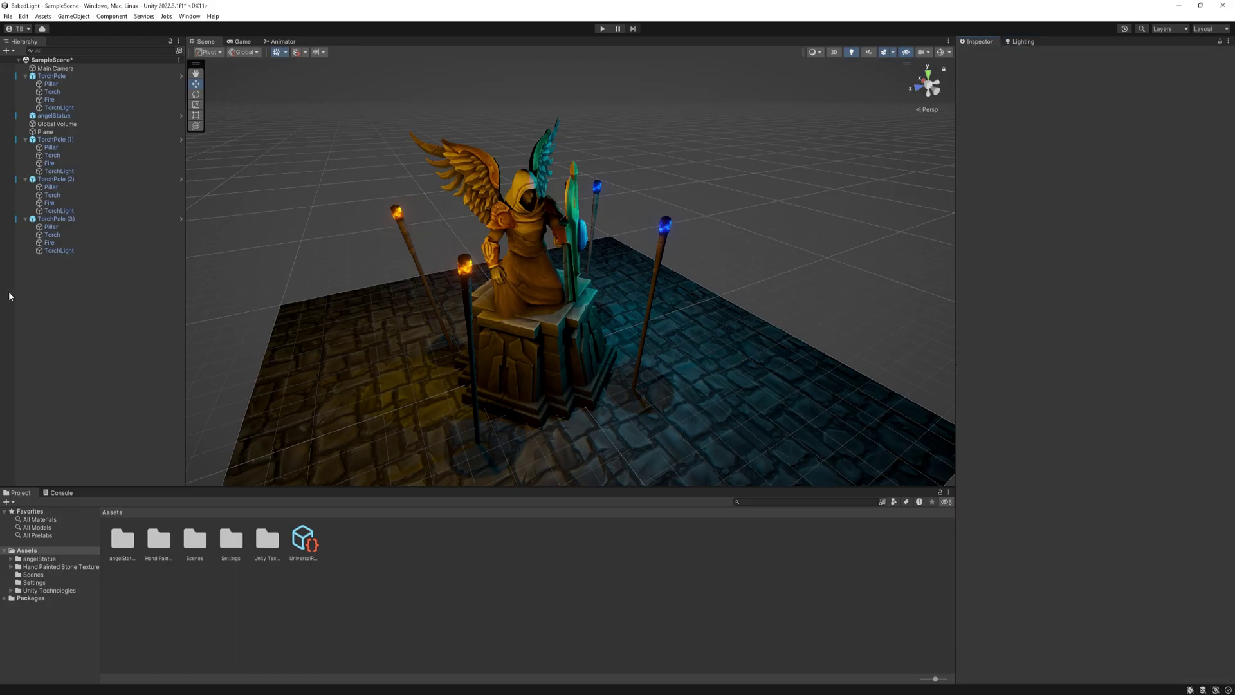
# Mark all four TorchPoles, the Plane and the angelStatue as Static.
pyautogui.click(69, 218)
pyautogui.click(60, 179)
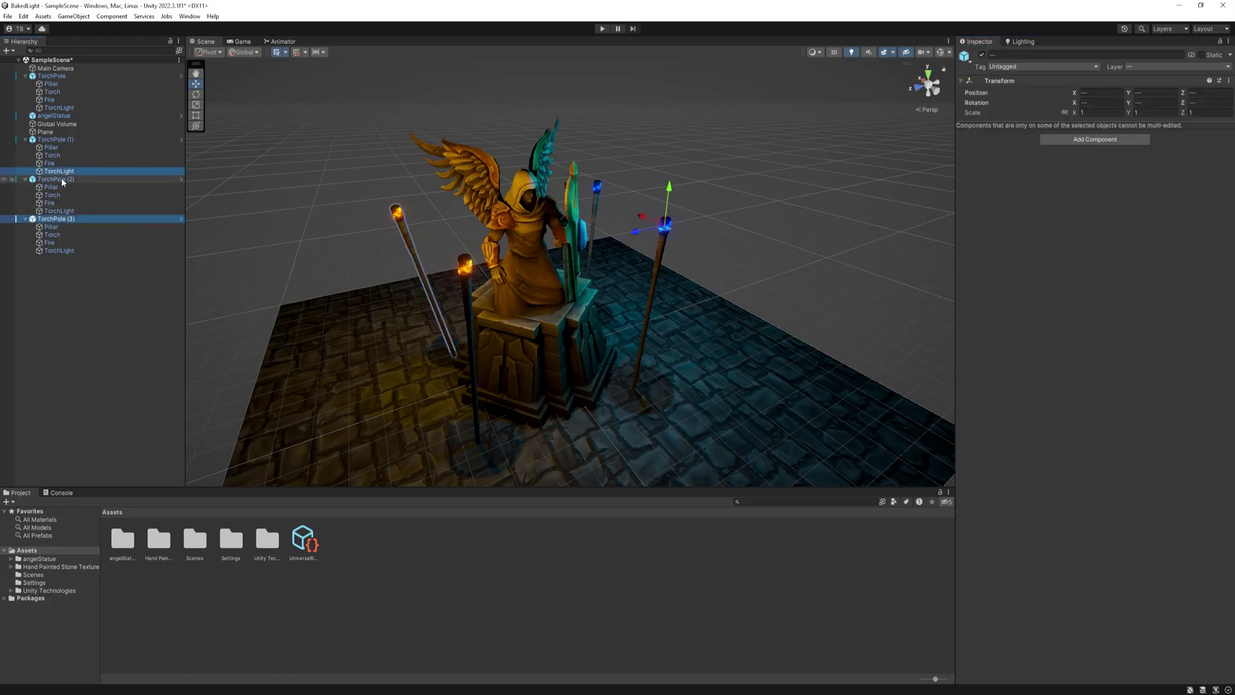
pyautogui.keyDown('ctrl'); pyautogui.click(58, 218); pyautogui.keyUp('ctrl')
pyautogui.keyDown('ctrl'); pyautogui.click(54, 139); pyautogui.keyUp('ctrl')
pyautogui.keyDown('ctrl'); pyautogui.click(47, 131); pyautogui.keyUp('ctrl')
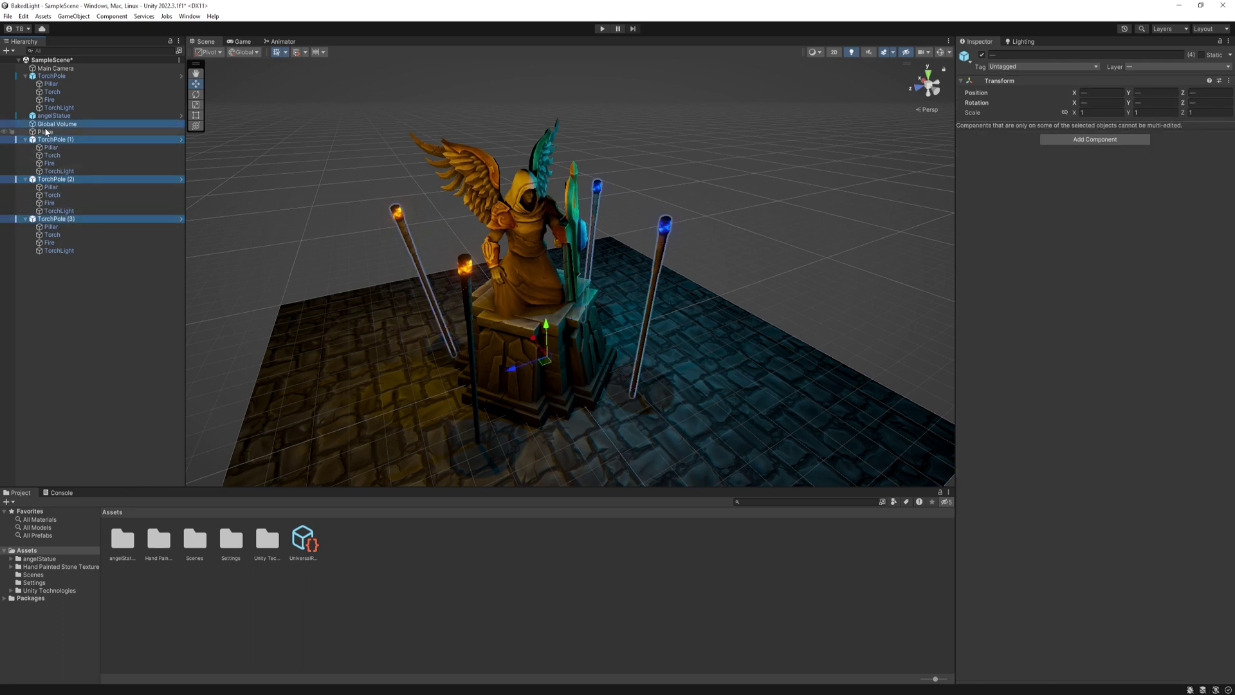
pyautogui.keyDown('ctrl'); pyautogui.click(62, 76); pyautogui.keyUp('ctrl')
pyautogui.keyDown('ctrl'); pyautogui.click(56, 116); pyautogui.keyUp('ctrl')
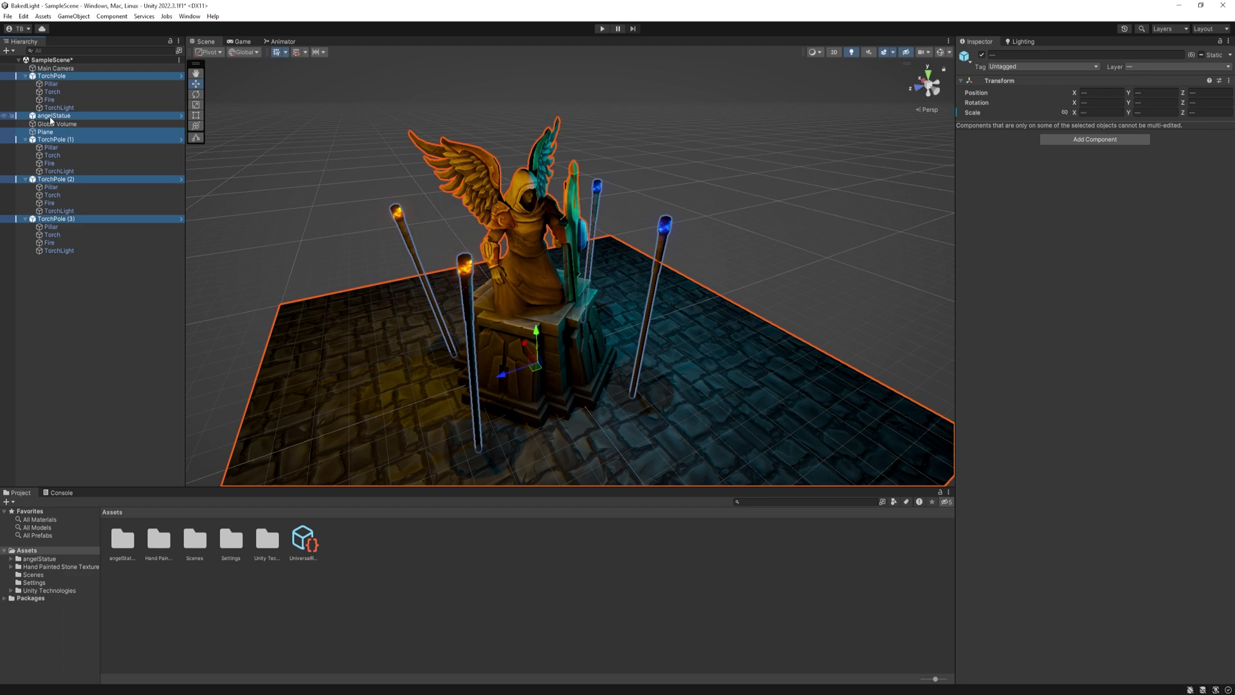
pyautogui.click(1201, 55)
pyautogui.click(580, 371)
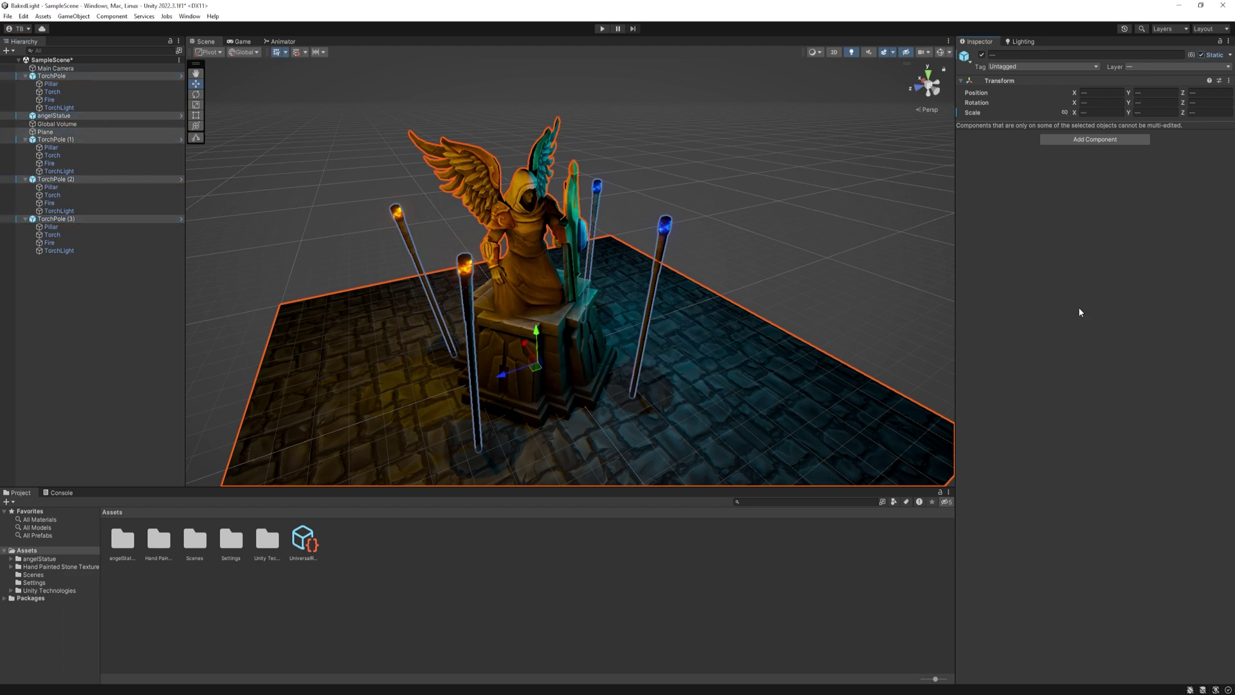
pyautogui.click(769, 501)
# Create a new lighting settings asset for the scene and set its lightmapper to Progressive GPU (Preview).
pyautogui.click(1015, 42)
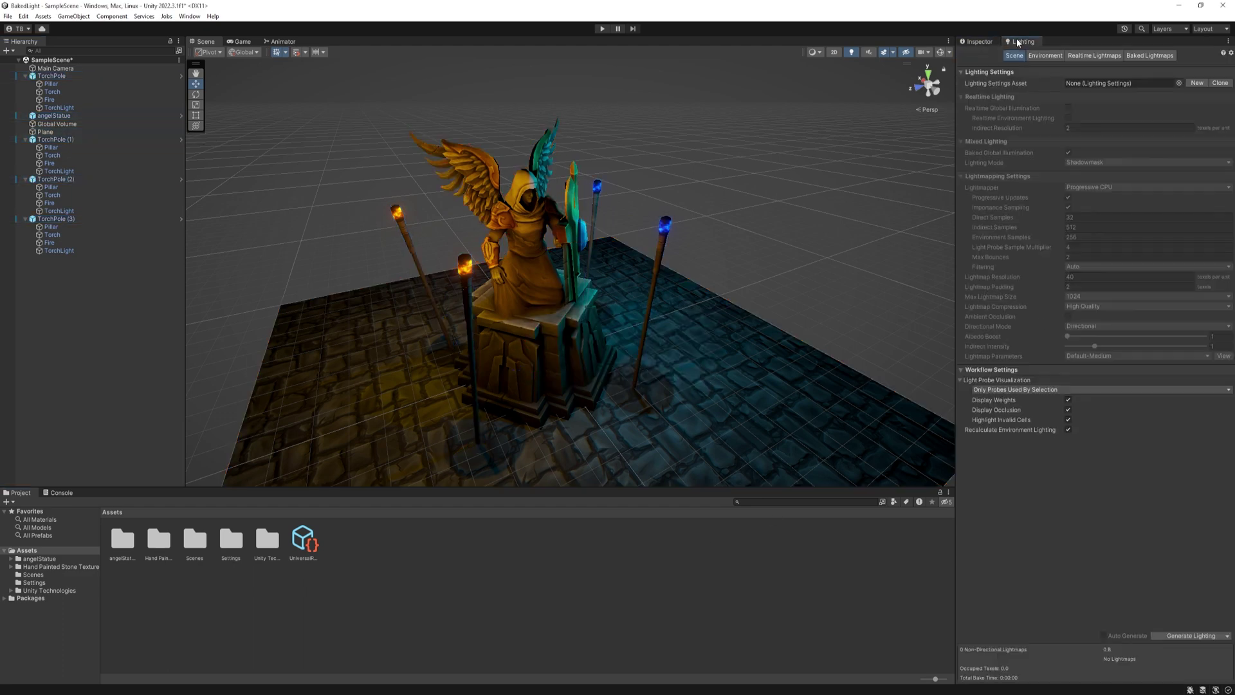
pyautogui.click(1195, 83)
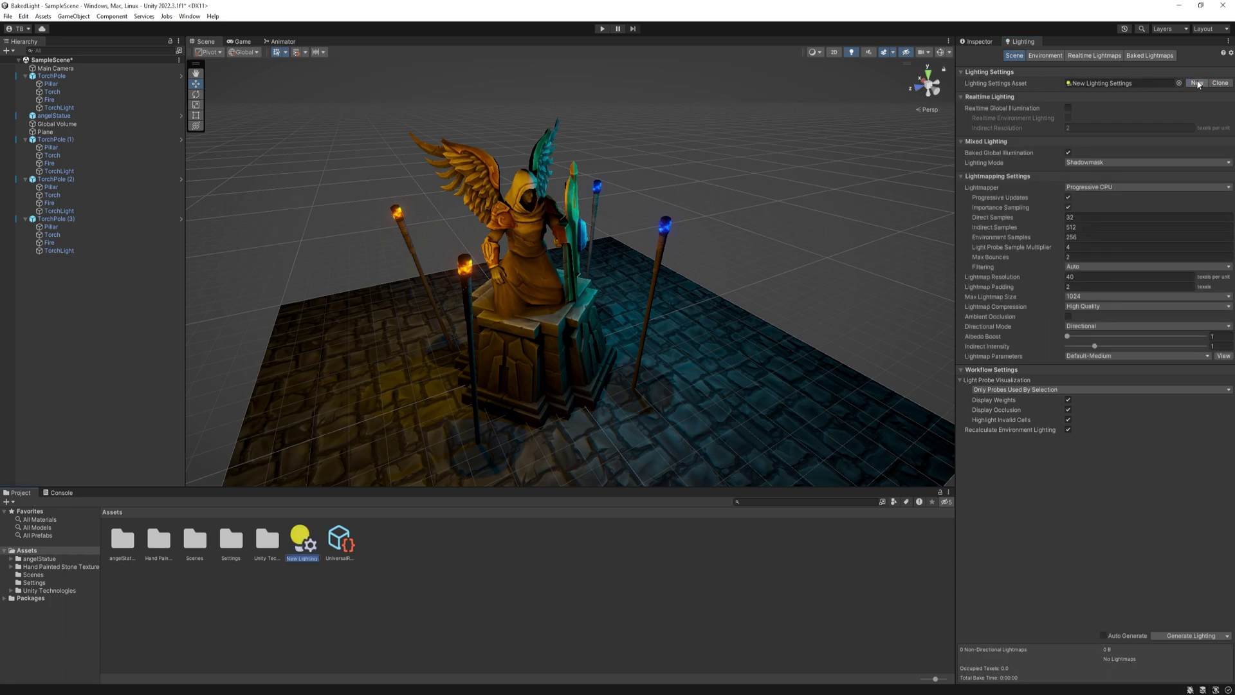
pyautogui.click(1099, 187)
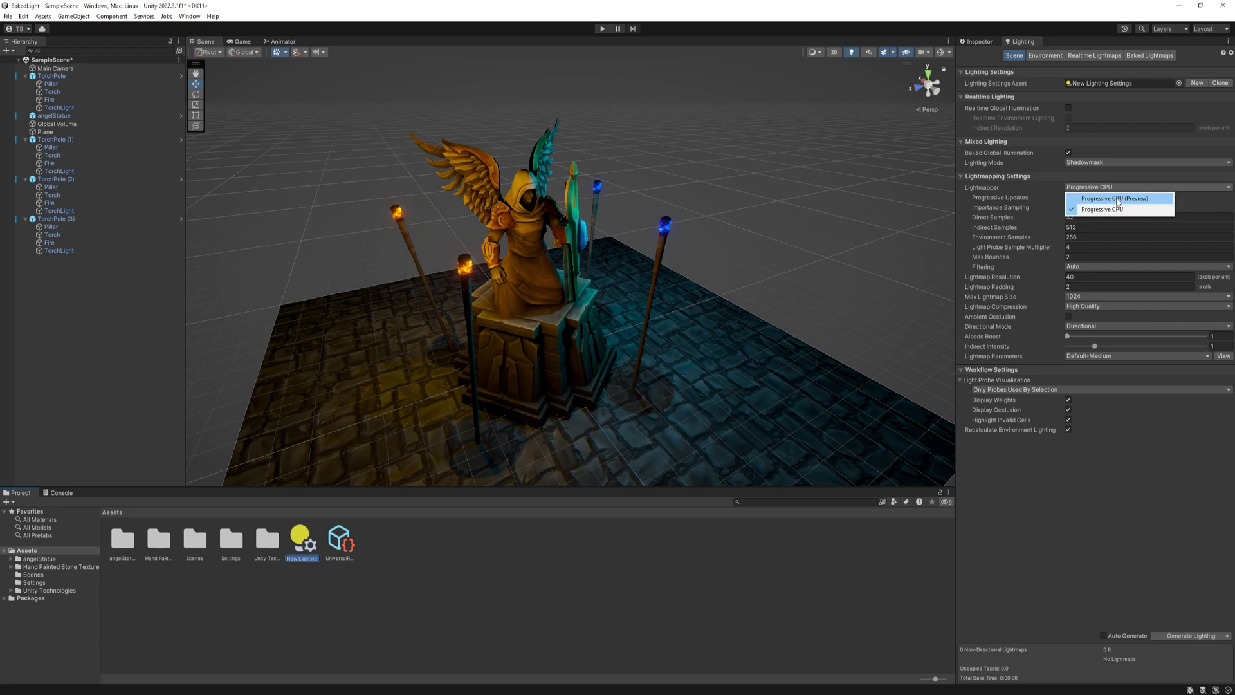
pyautogui.click(1117, 199)
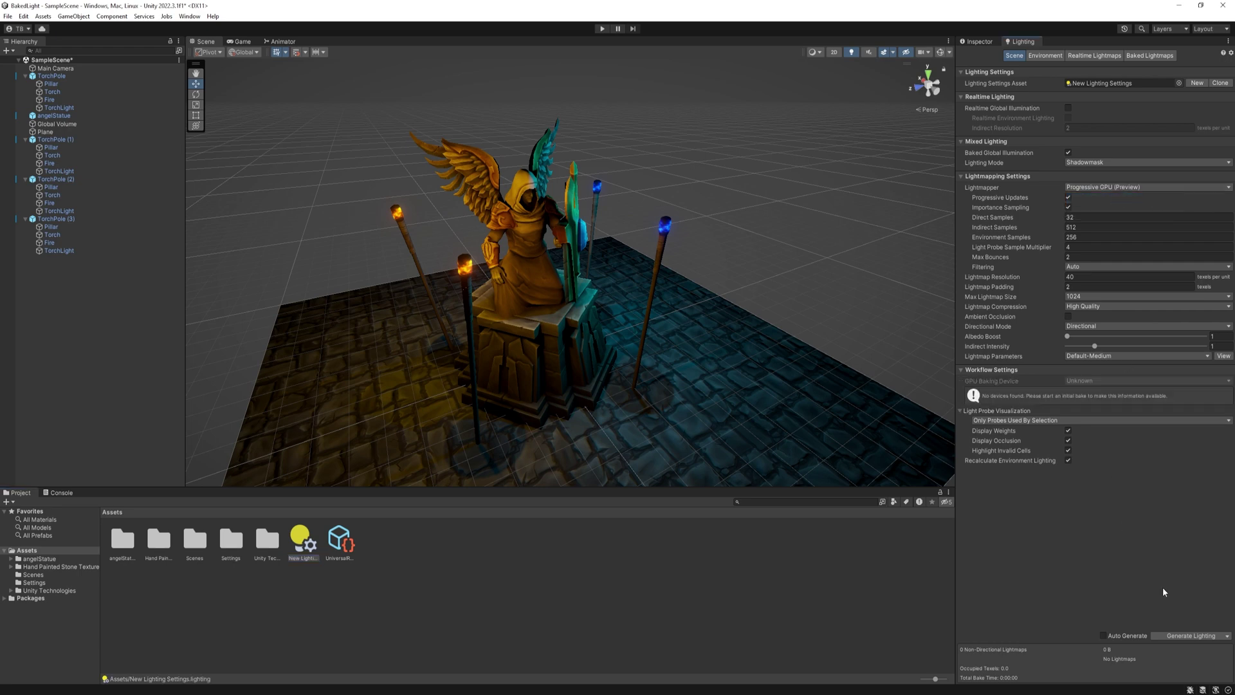
# Generate the scene's baked lighting and inspect the result around the statue.
pyautogui.click(1182, 635)
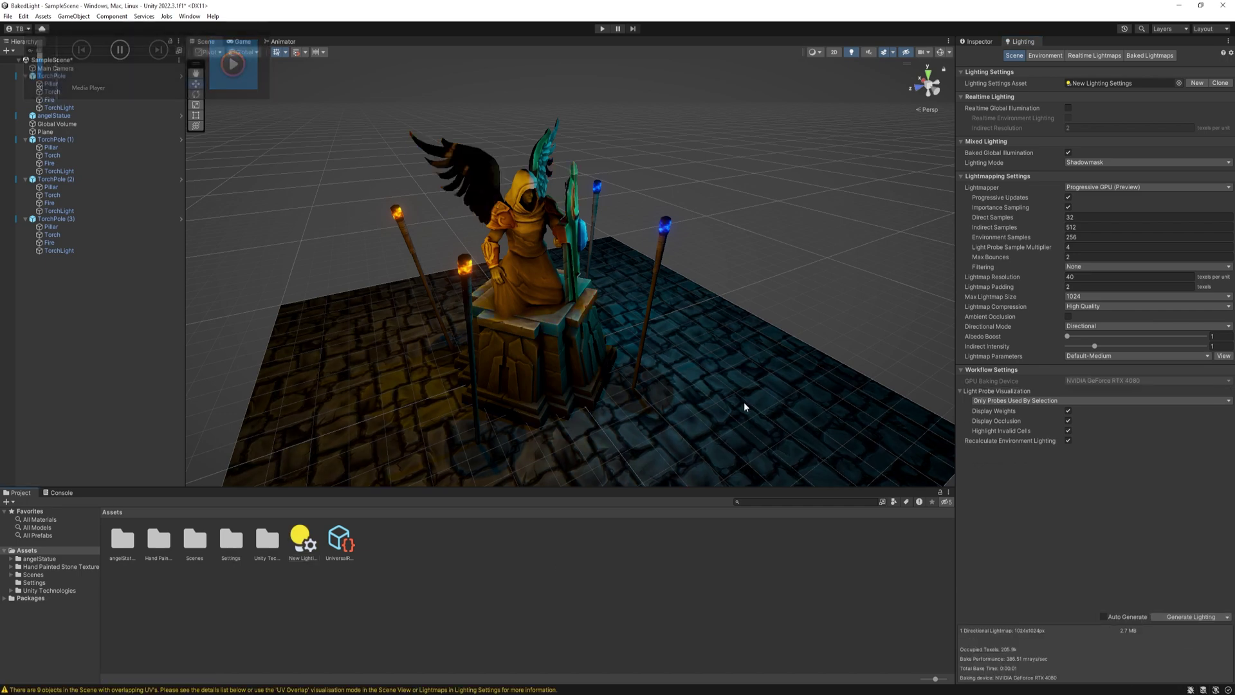
pyautogui.moveTo(743, 402); pyautogui.dragTo(538, 247, button='right')
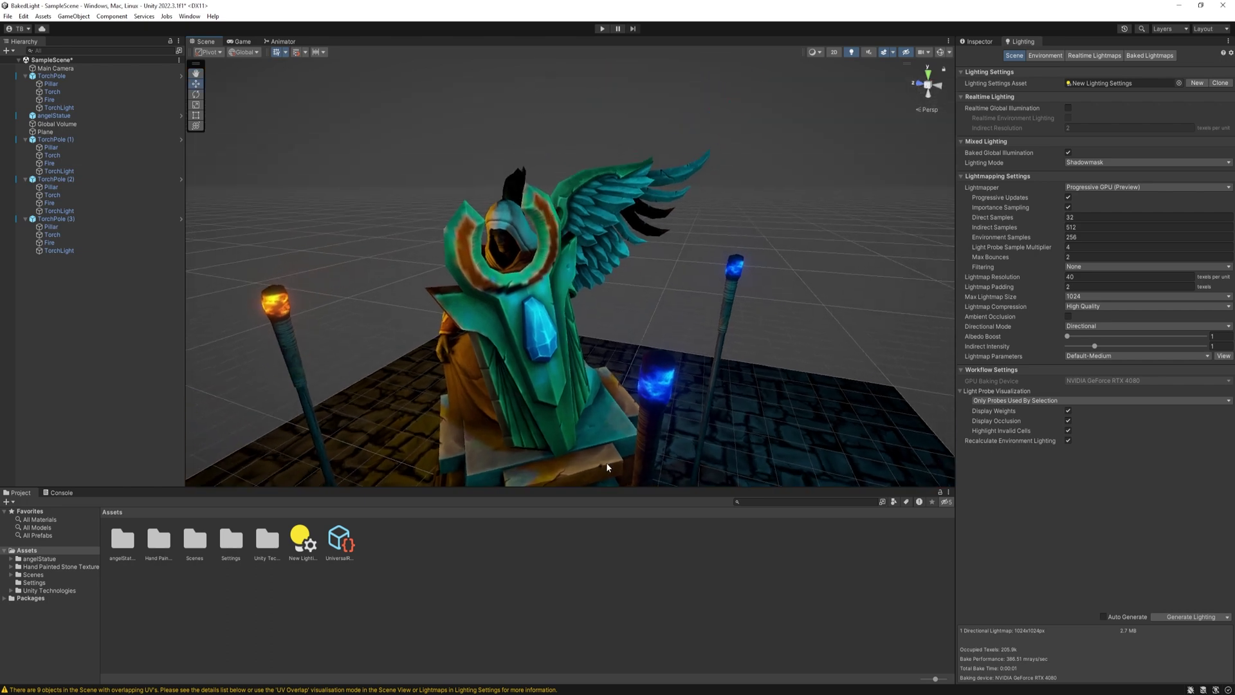
pyautogui.scroll(3, 608, 444)
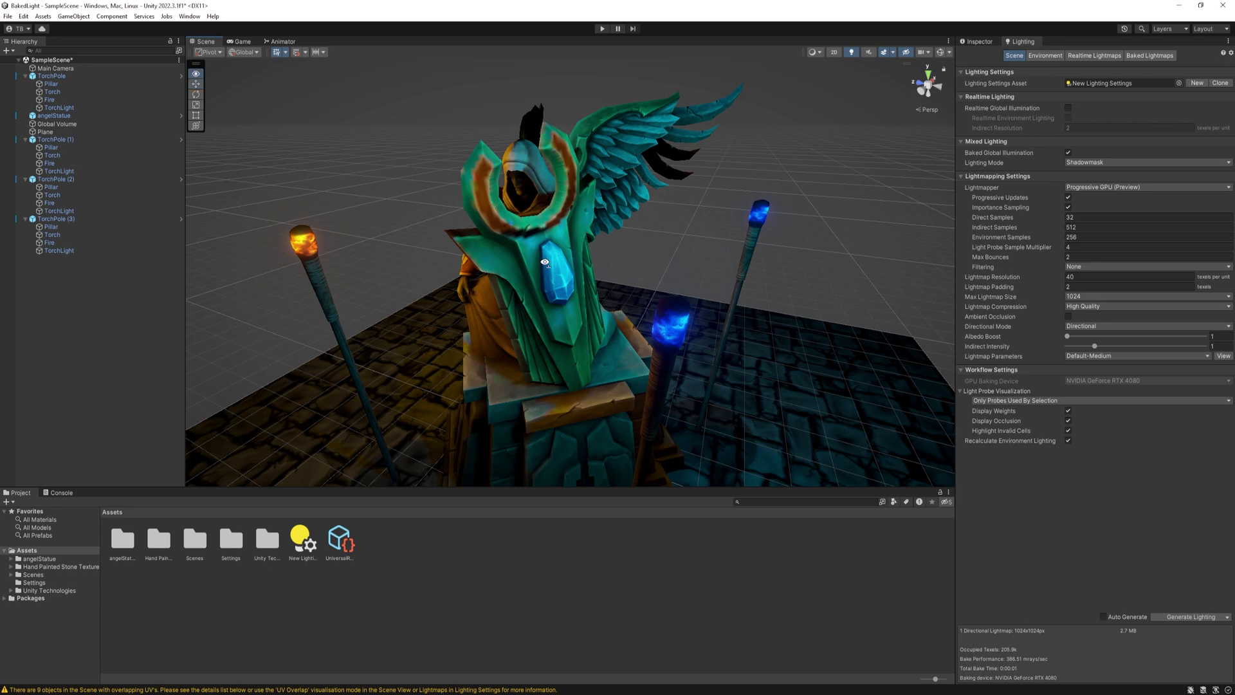
pyautogui.moveTo(549, 200); pyautogui.dragTo(664, 352, button='right')
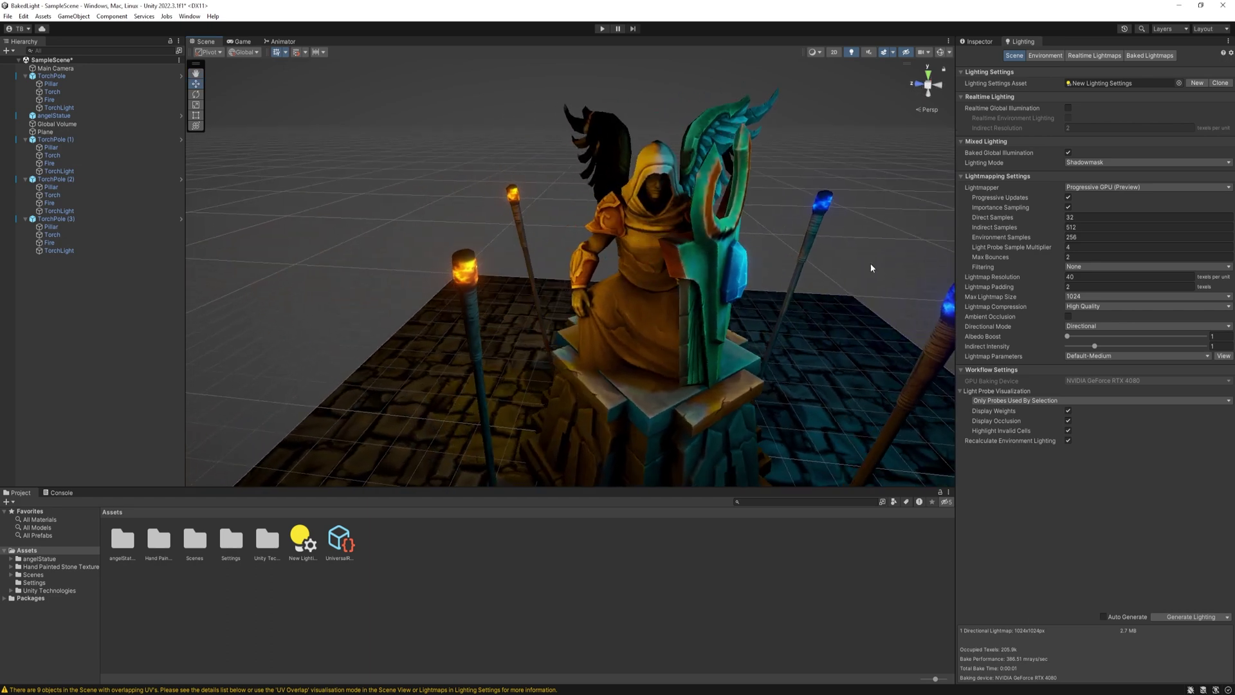
# Enable Generate Lightmap UVs in the angelStatue model's import settings and apply the change.
pyautogui.click(976, 42)
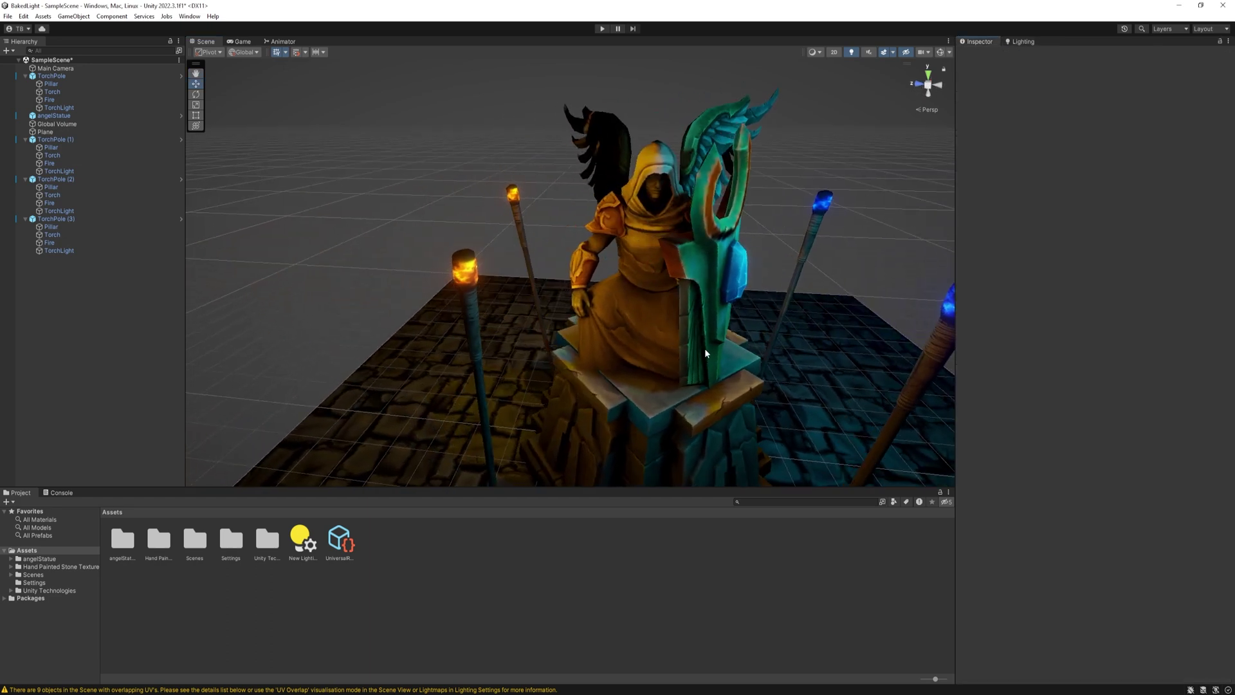
pyautogui.moveTo(704, 349); pyautogui.dragTo(665, 365, button='right')
pyautogui.click(636, 331)
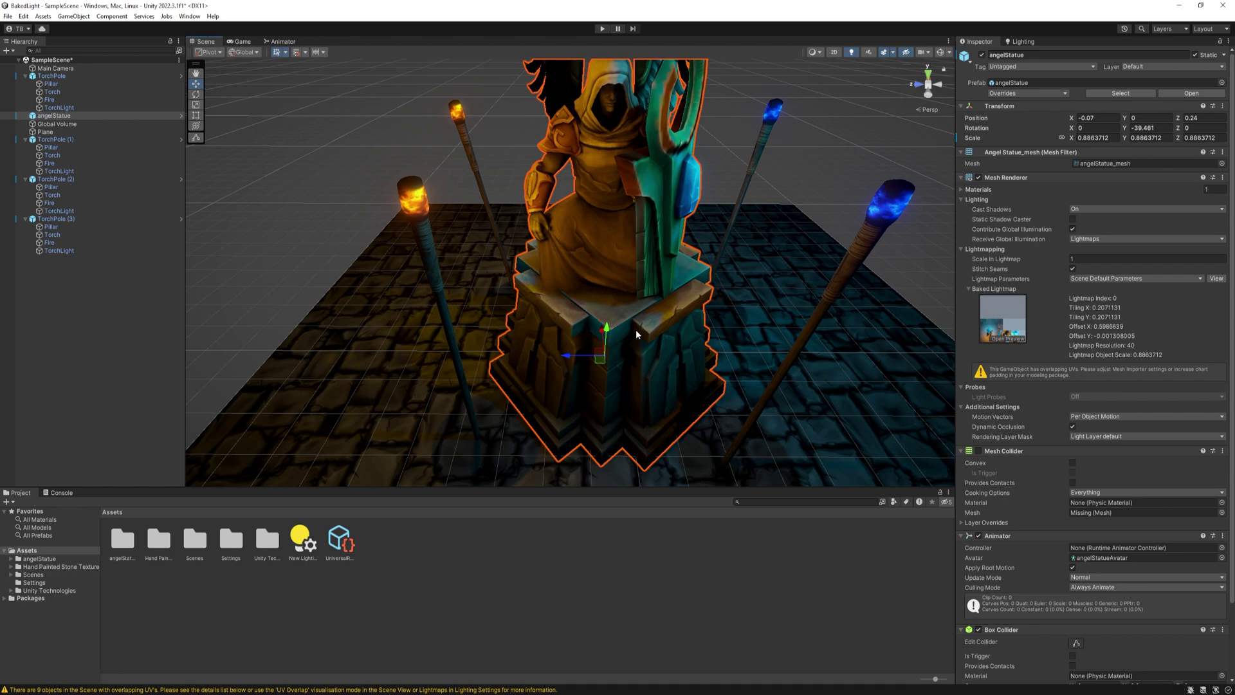
pyautogui.click(1114, 163)
pyautogui.click(335, 551)
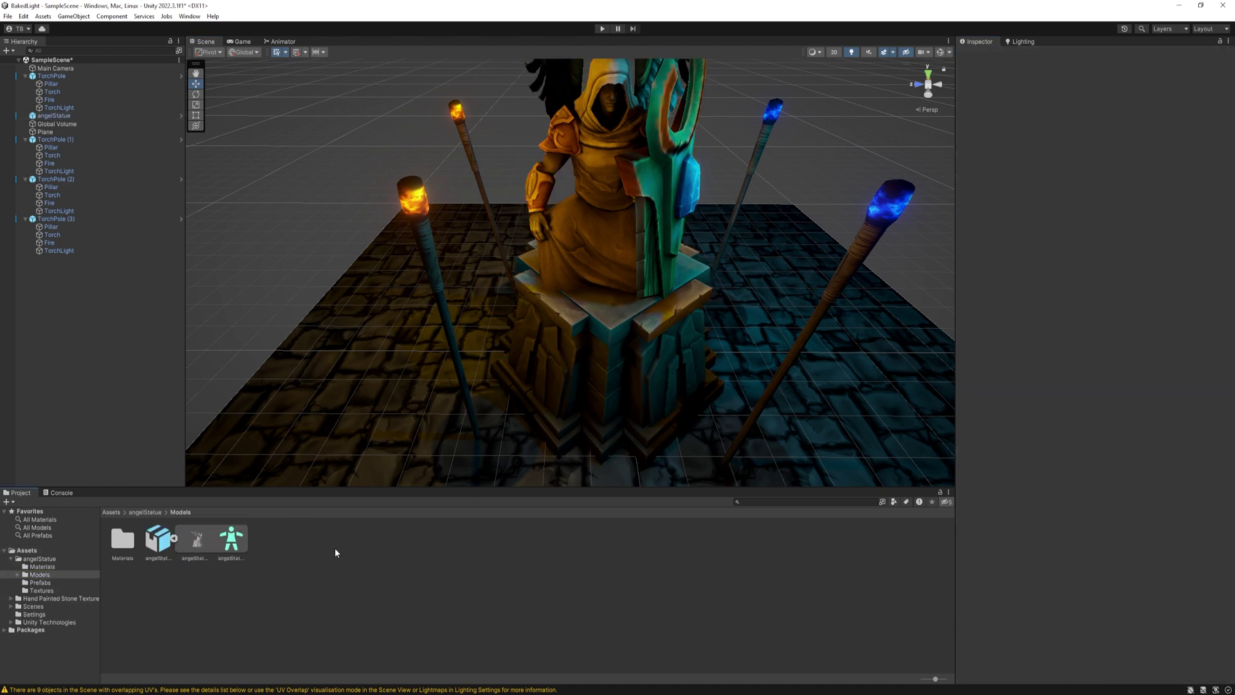
pyautogui.click(164, 542)
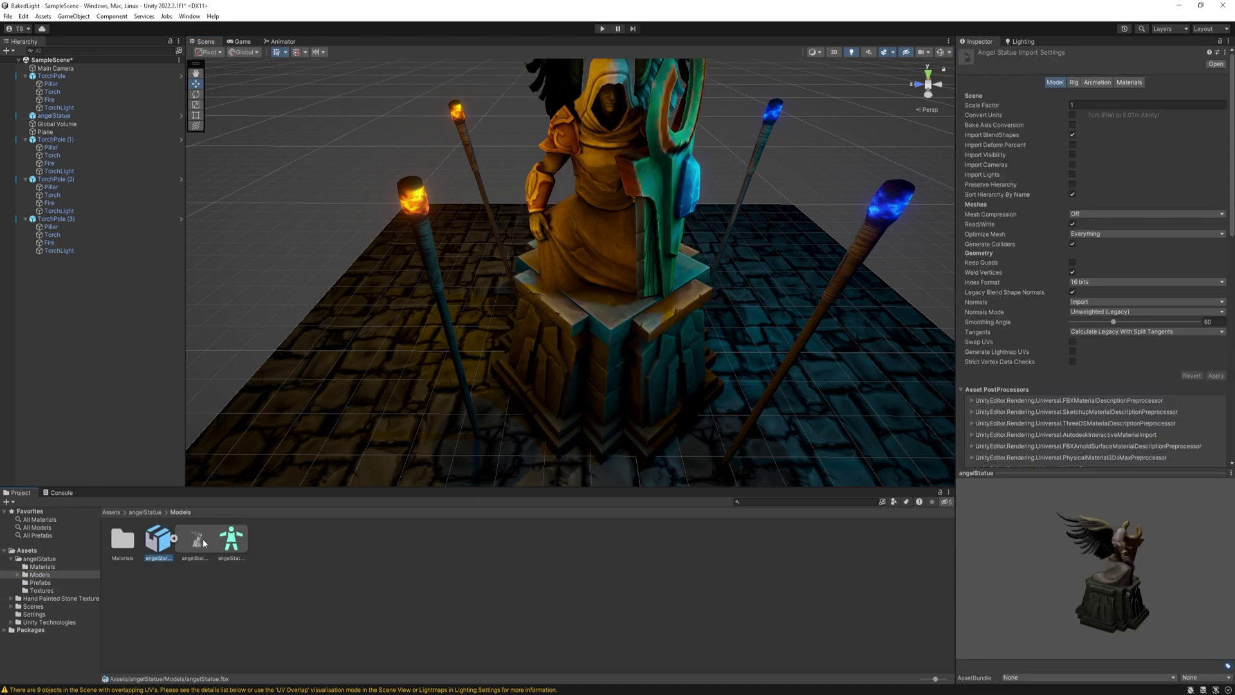
pyautogui.click(1072, 352)
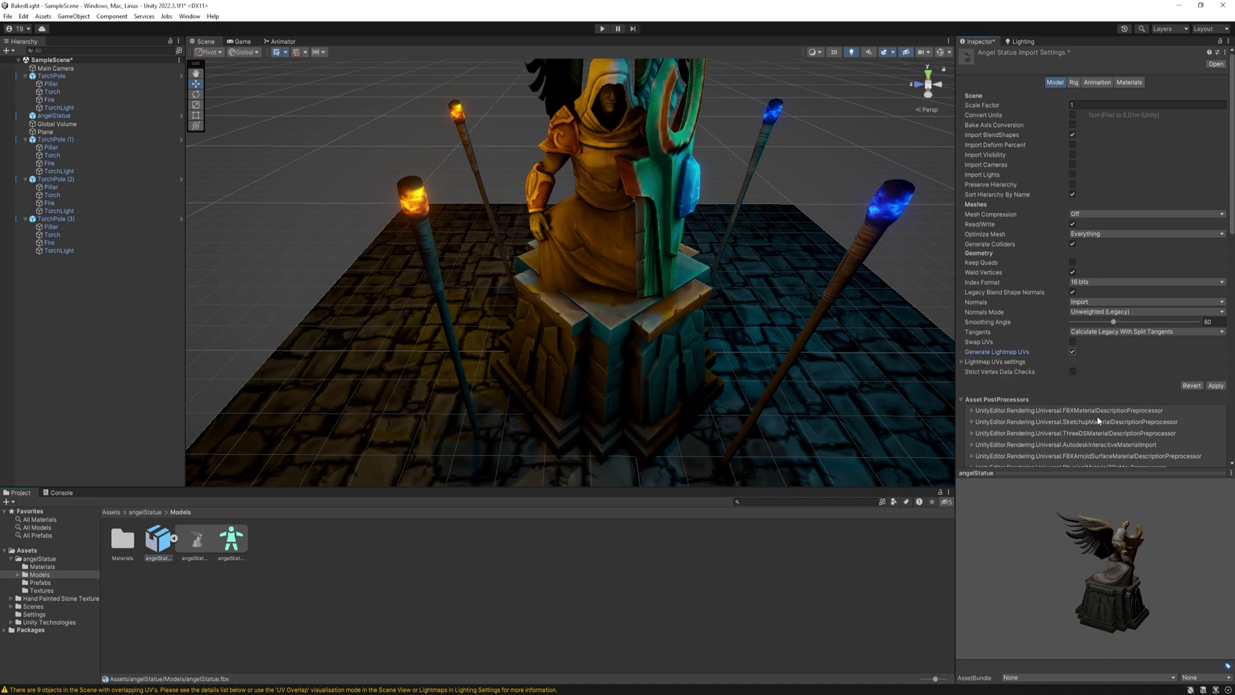
pyautogui.click(1218, 386)
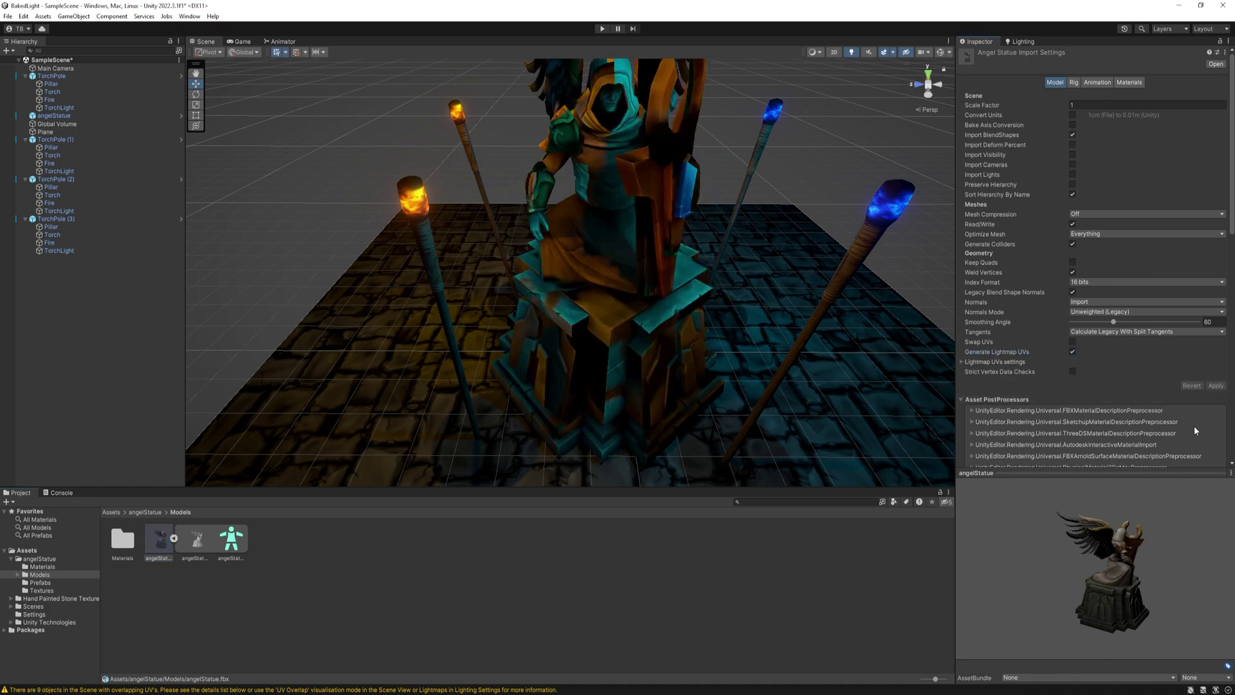
# Regenerate the baked lighting with the statue's new lightmap UVs and view the statue from the front.
pyautogui.click(1022, 41)
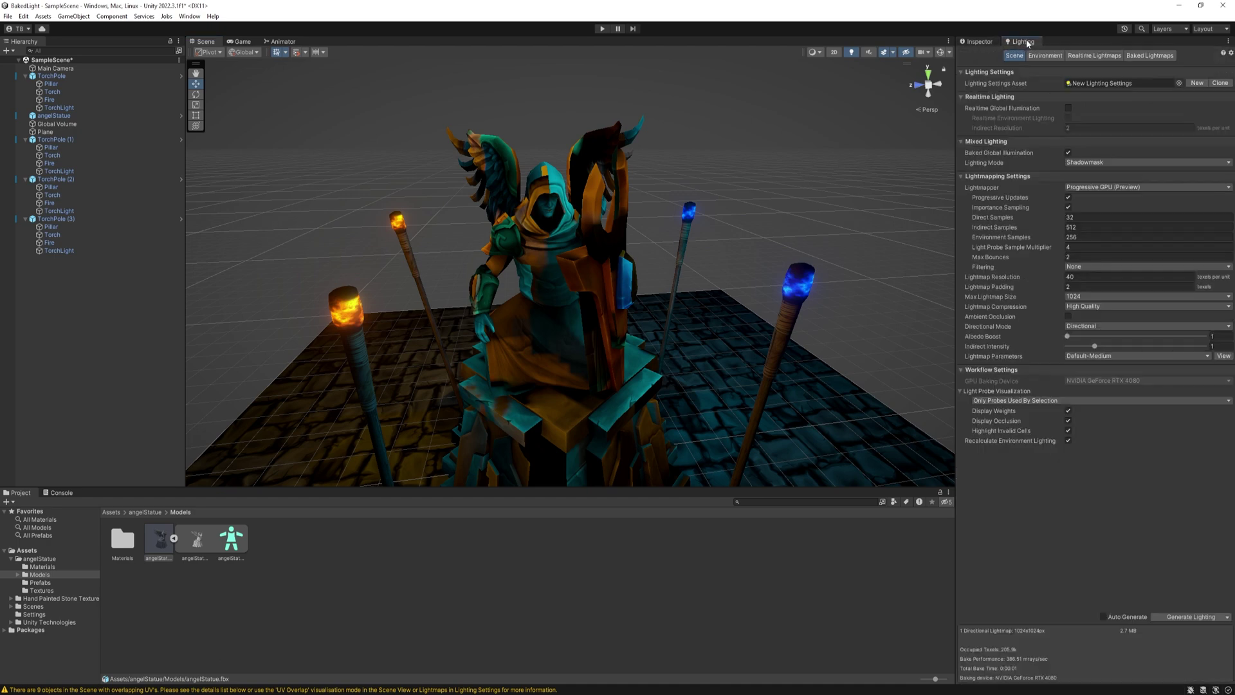
pyautogui.keyDown('alt'); pyautogui.moveTo(643, 299); pyautogui.dragTo(1063, 496); pyautogui.keyUp('alt')
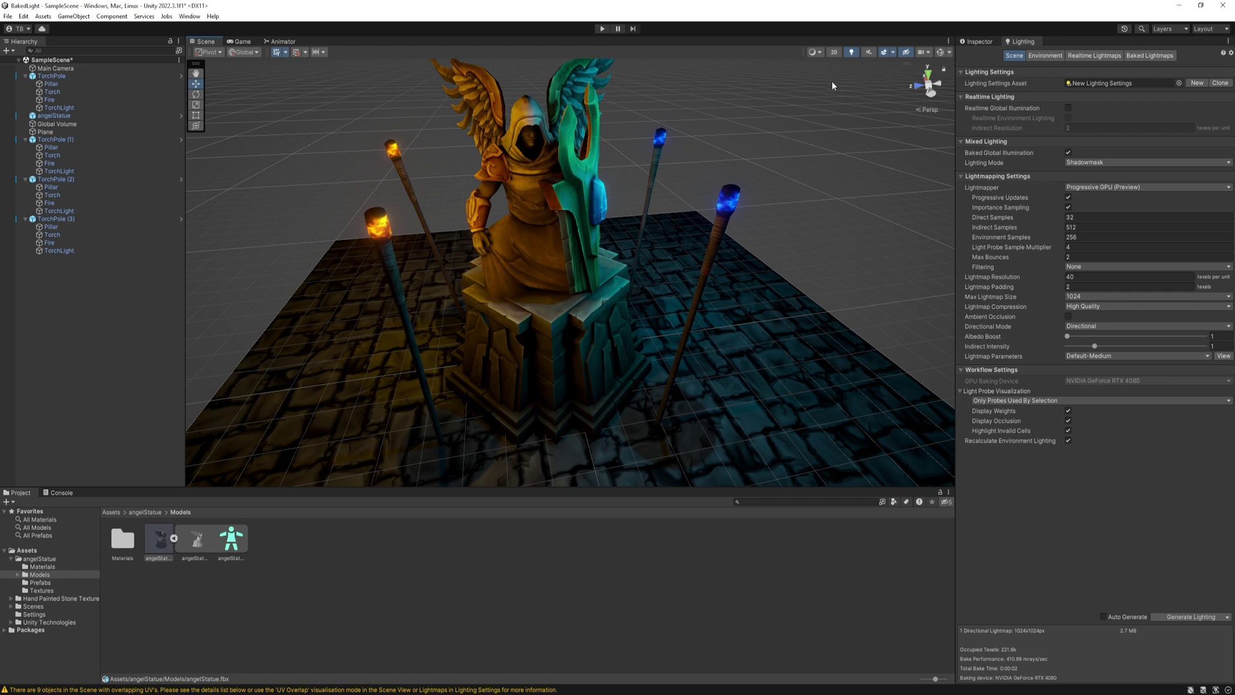
# Show the scene in the Baked Lightmap view and examine the lightmap resolution on the statue, torch poles and floor.
pyautogui.click(813, 54)
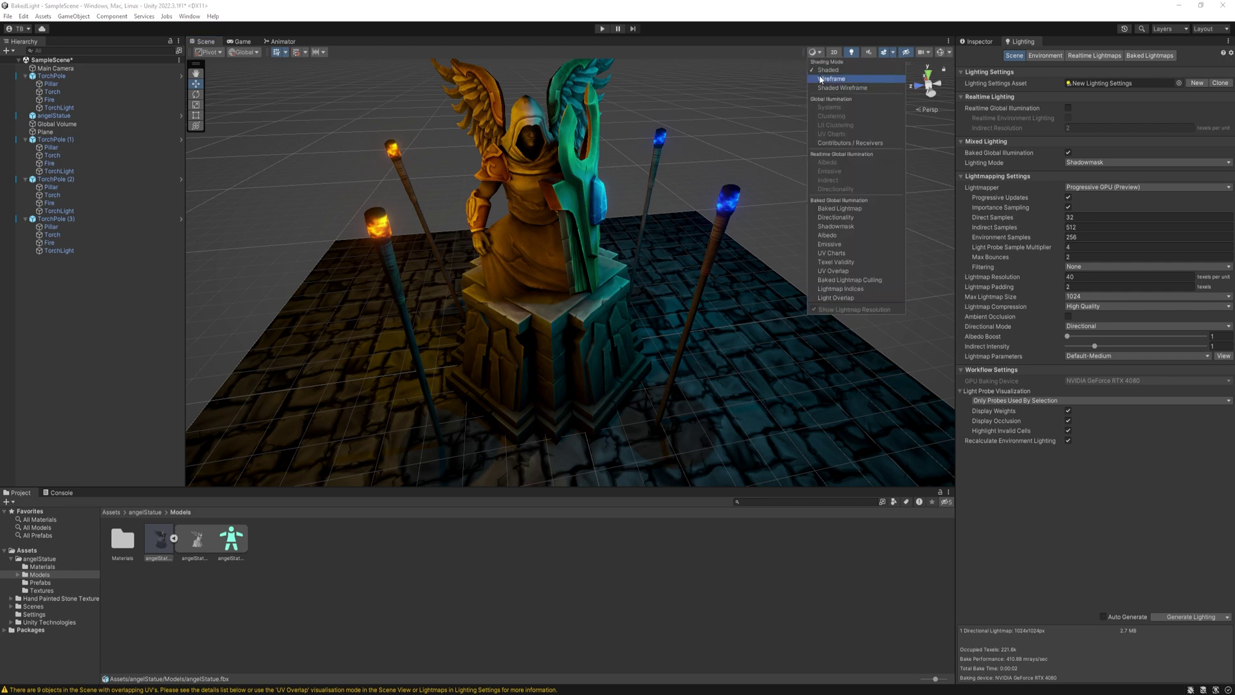
pyautogui.click(839, 208)
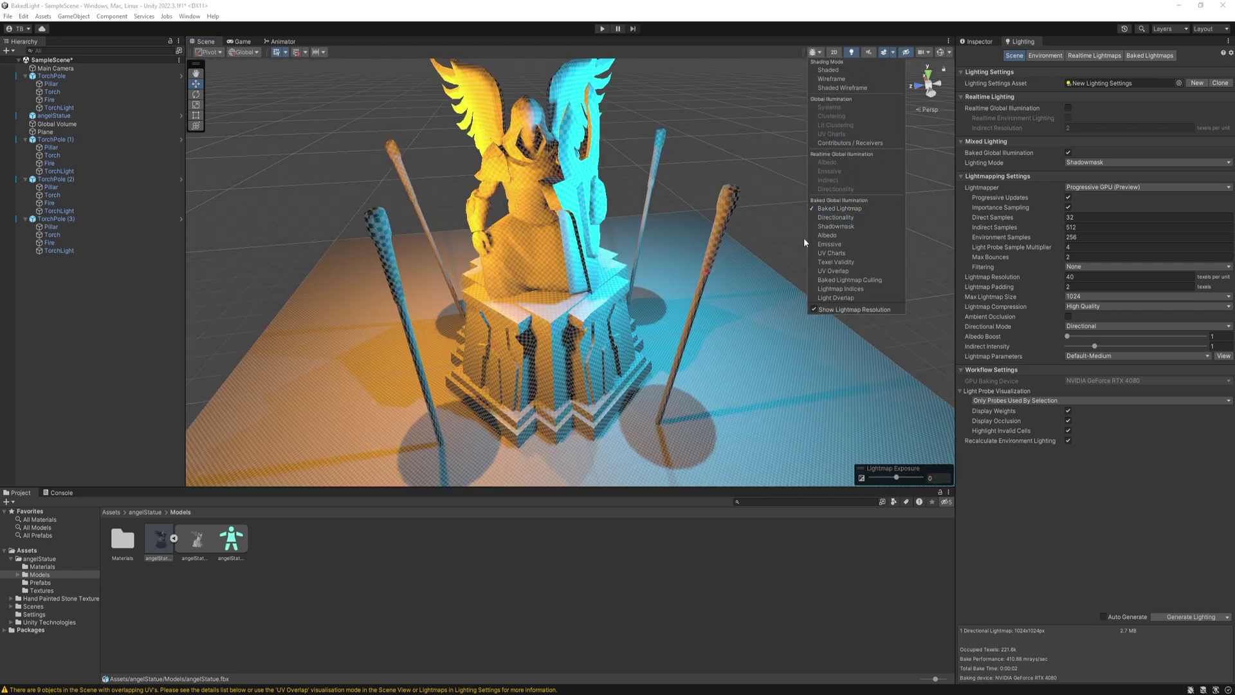
pyautogui.scroll(2, 806, 227)
pyautogui.moveTo(806, 227)
pyautogui.mouseDown(button='right')
pyautogui.moveTo(819, 353)
pyautogui.moveTo(833, 232)
pyautogui.moveTo(808, 193)
pyautogui.moveTo(807, 209)
pyautogui.moveTo(854, 206)
pyautogui.moveTo(807, 221)
pyautogui.moveTo(808, 202)
pyautogui.moveTo(776, 245)
pyautogui.moveTo(769, 201)
pyautogui.moveTo(800, 208)
pyautogui.mouseUp(button='right')
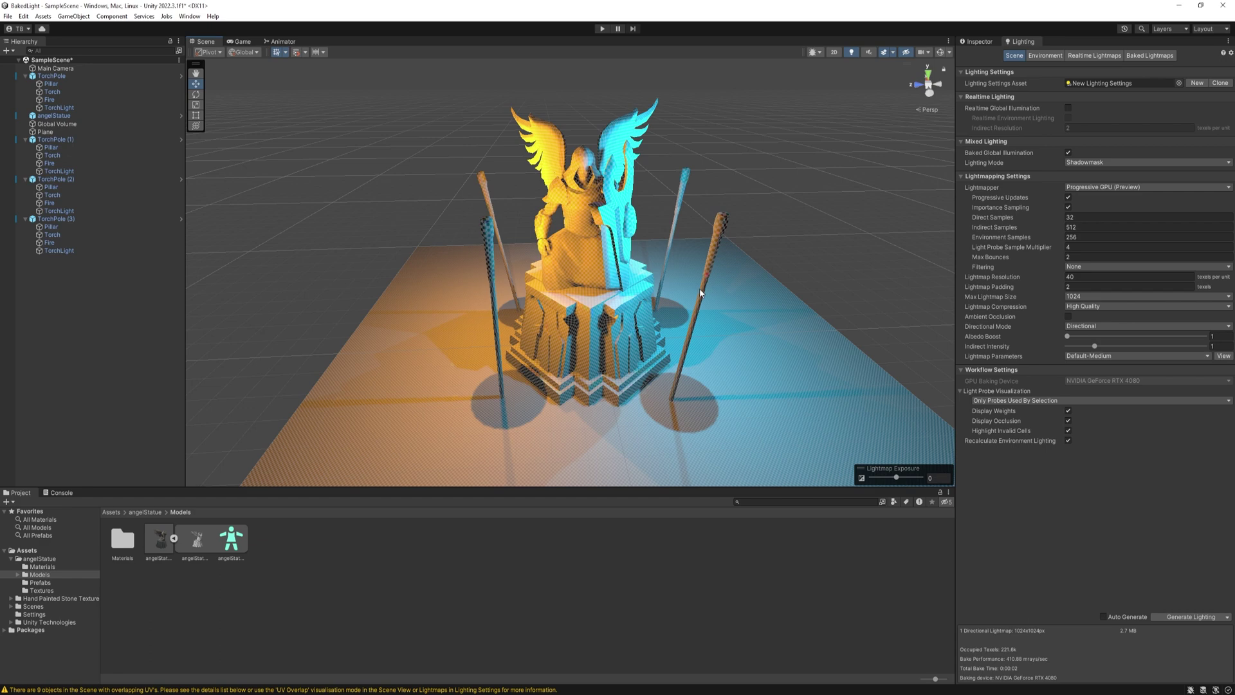
pyautogui.moveTo(688, 297)
pyautogui.mouseDown(button='right')
pyautogui.moveTo(706, 308)
pyautogui.moveTo(694, 286)
pyautogui.mouseUp(button='right')
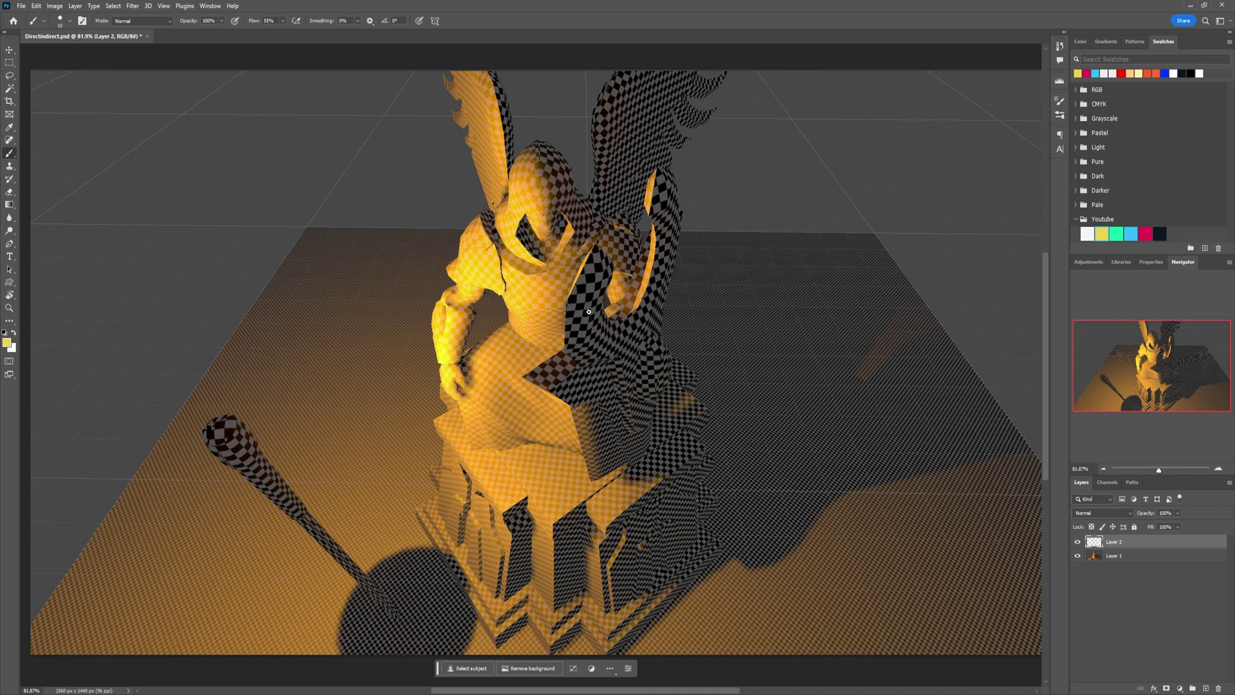
# Switch to Photoshop and paint a yellow light source at the torch head with three rays pointing toward the statue.
pyautogui.moveTo(172, 417)
pyautogui.mouseDown()
pyautogui.moveTo(201, 407)
pyautogui.moveTo(213, 383)
pyautogui.moveTo(328, 332)
pyautogui.mouseUp()
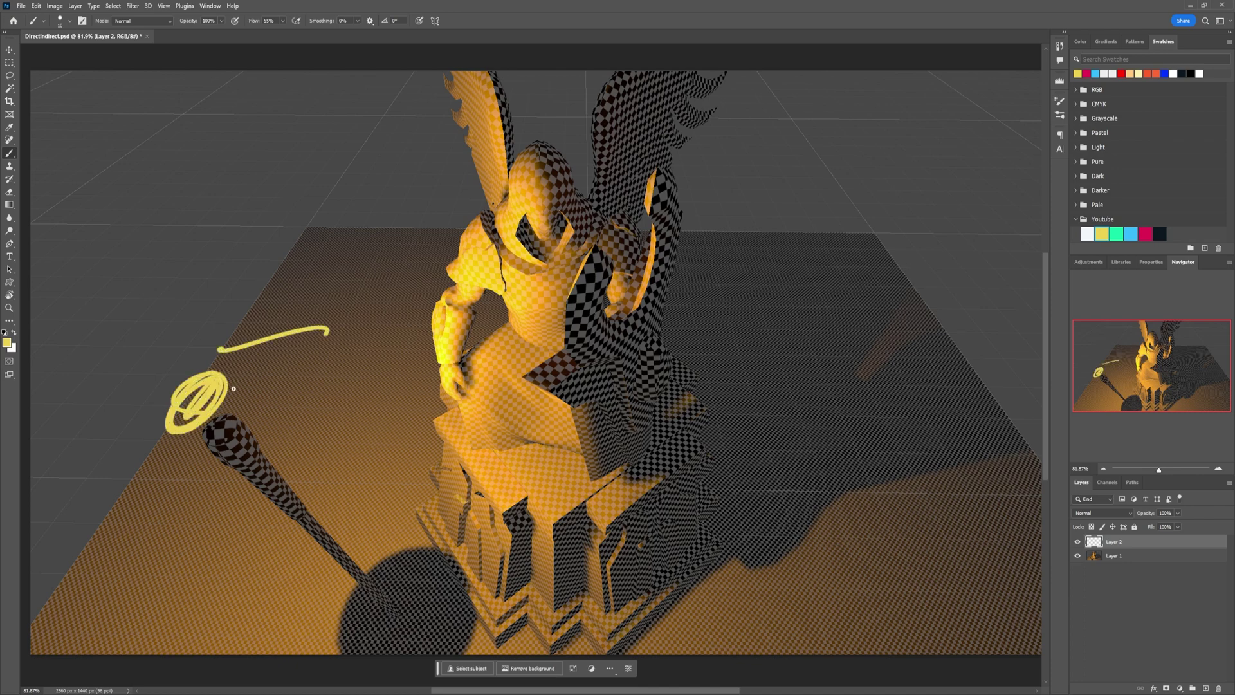
pyautogui.moveTo(233, 388); pyautogui.dragTo(316, 377)
pyautogui.moveTo(214, 422); pyautogui.dragTo(322, 443)
# Draw a green arrow from the lit pedestal top toward the torch light and mark its starting point with a white dot.
pyautogui.click(1117, 233)
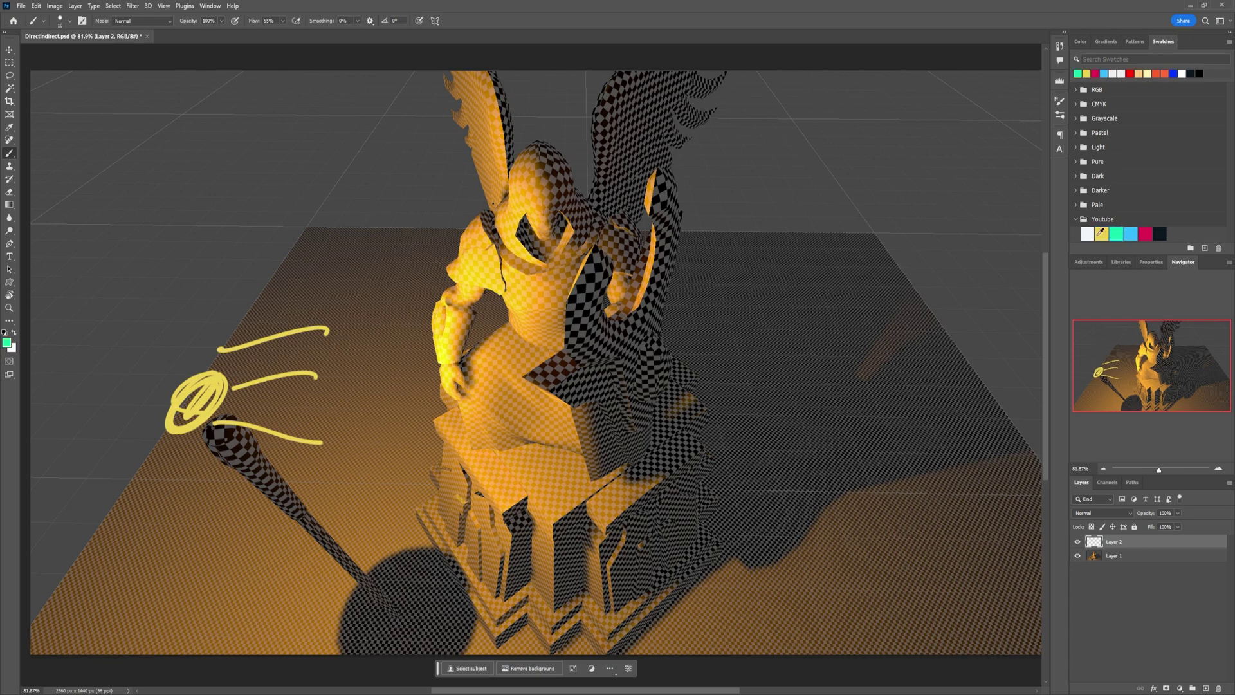
pyautogui.click(534, 465)
pyautogui.moveTo(534, 465); pyautogui.dragTo(287, 400)
pyautogui.moveTo(286, 400)
pyautogui.mouseDown()
pyautogui.moveTo(336, 389)
pyautogui.moveTo(339, 440)
pyautogui.mouseUp()
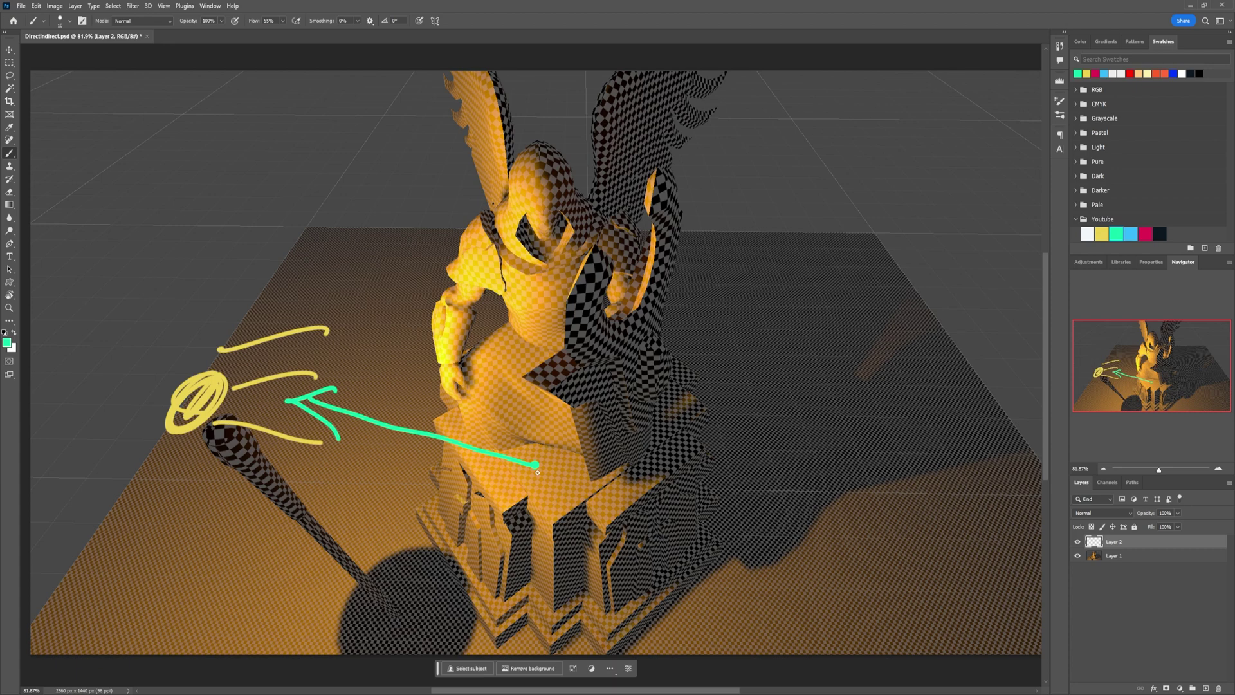
pyautogui.click(1088, 234)
pyautogui.moveTo(535, 463); pyautogui.dragTo(533, 460)
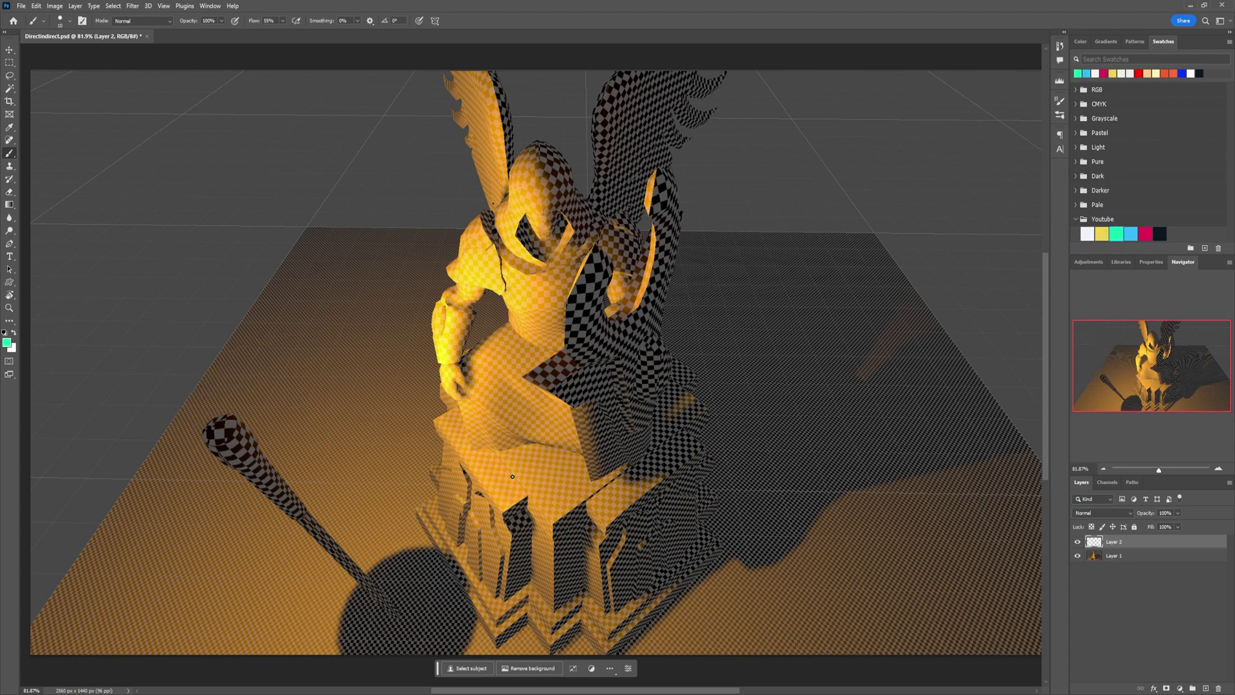
# Brush green strokes on the lit top and front of the statue's pedestal.
pyautogui.moveTo(507, 478)
pyautogui.mouseDown()
pyautogui.moveTo(444, 503)
pyautogui.moveTo(490, 530)
pyautogui.moveTo(421, 409)
pyautogui.moveTo(527, 408)
pyautogui.moveTo(537, 431)
pyautogui.mouseUp()
pyautogui.moveTo(550, 442); pyautogui.dragTo(559, 447)
pyautogui.moveTo(579, 458); pyautogui.dragTo(597, 537)
# Handwrite white annotation marks on the floor between the torch and the pedestal.
pyautogui.click(1087, 234)
pyautogui.moveTo(291, 358); pyautogui.dragTo(290, 407)
pyautogui.moveTo(315, 365)
pyautogui.mouseDown()
pyautogui.moveTo(320, 400)
pyautogui.moveTo(337, 404)
pyautogui.mouseUp()
pyautogui.moveTo(296, 426)
pyautogui.mouseDown()
pyautogui.moveTo(293, 462)
pyautogui.moveTo(397, 456)
pyautogui.moveTo(428, 469)
pyautogui.mouseUp()
pyautogui.moveTo(310, 488)
pyautogui.mouseDown()
pyautogui.moveTo(326, 512)
pyautogui.moveTo(314, 529)
pyautogui.mouseUp()
pyautogui.click(342, 499)
pyautogui.moveTo(346, 515)
pyautogui.mouseDown()
pyautogui.moveTo(350, 529)
pyautogui.moveTo(386, 538)
pyautogui.mouseUp()
pyautogui.moveTo(405, 508); pyautogui.dragTo(416, 544)
pyautogui.click(427, 519)
pyautogui.moveTo(434, 534)
pyautogui.mouseDown()
pyautogui.moveTo(432, 554)
pyautogui.moveTo(450, 565)
pyautogui.mouseUp()
pyautogui.moveTo(450, 558); pyautogui.dragTo(472, 581)
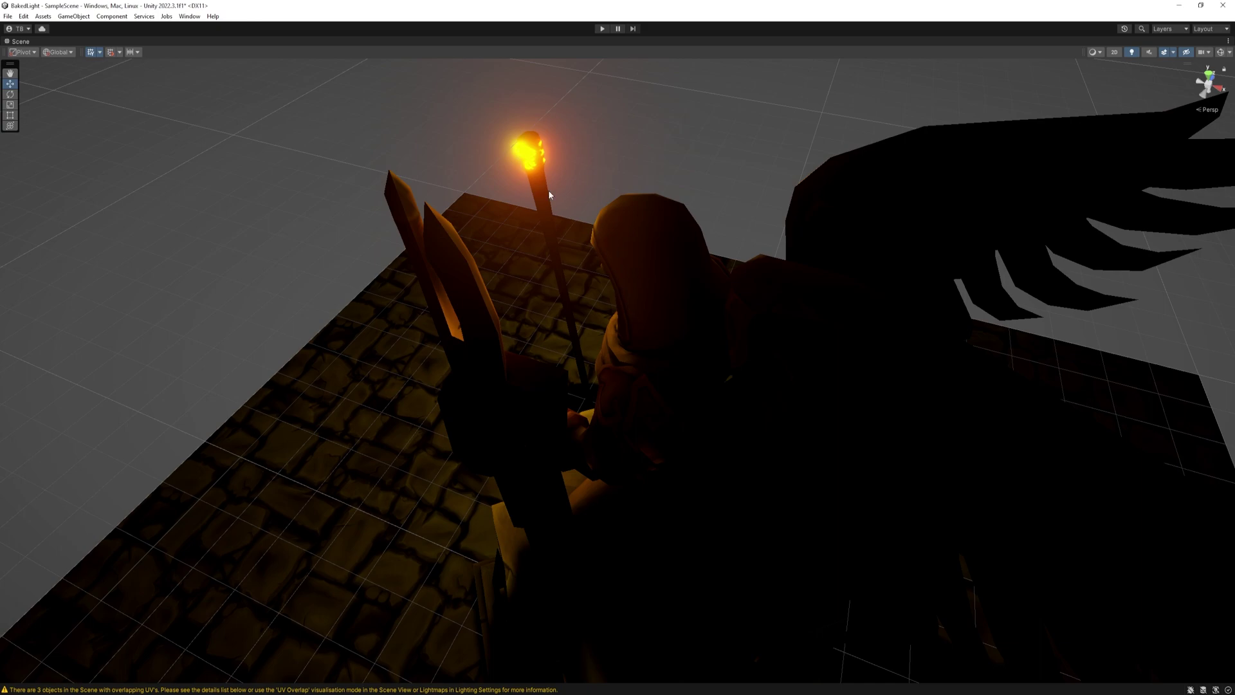
# In Photoshop, draw a blue arrow from the statue's head to its shield and a crimson arrow from there to the torch light.
pyautogui.keyDown('alt'); pyautogui.moveTo(548, 191); pyautogui.dragTo(764, 226); pyautogui.keyUp('alt')
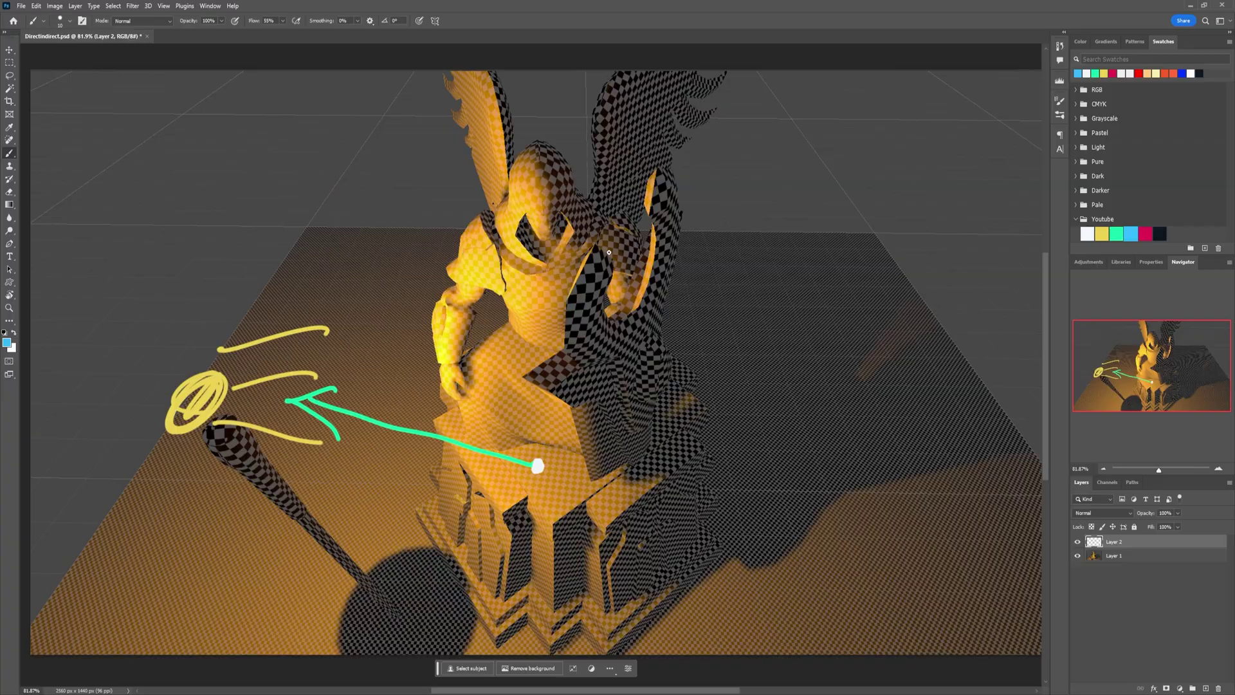
pyautogui.moveTo(550, 191)
pyautogui.mouseDown()
pyautogui.moveTo(644, 217)
pyautogui.moveTo(633, 208)
pyautogui.moveTo(619, 228)
pyautogui.mouseUp()
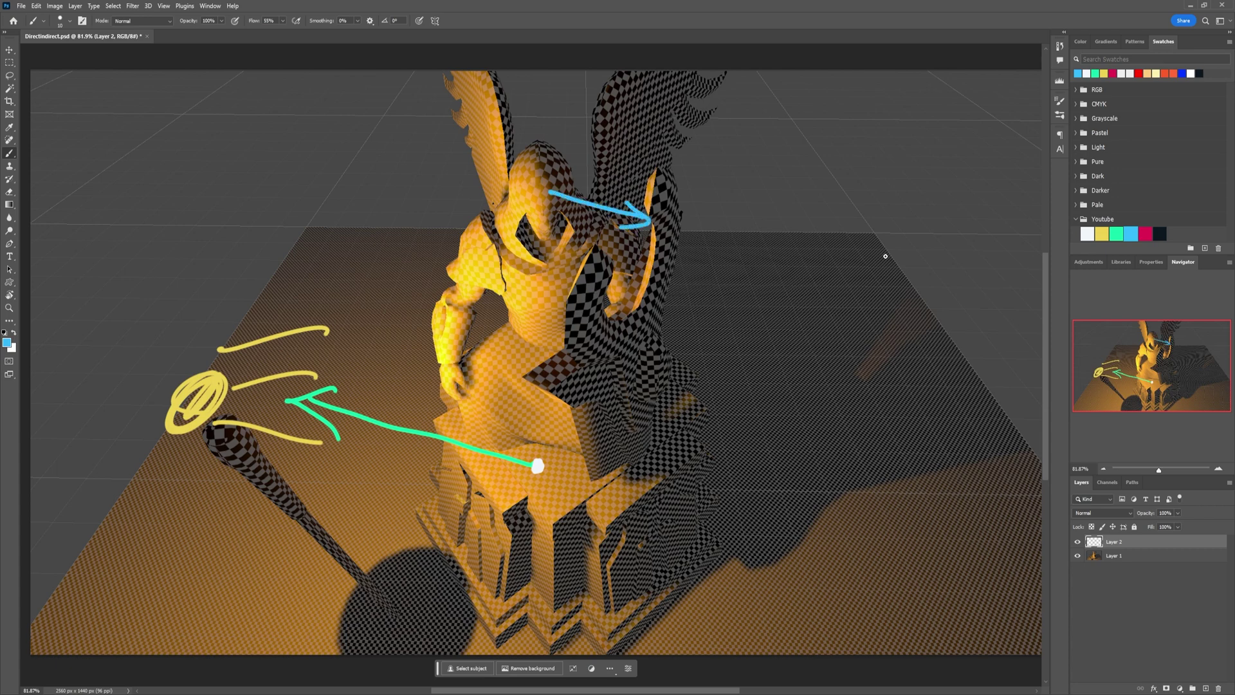
pyautogui.click(1145, 233)
pyautogui.moveTo(651, 220)
pyautogui.mouseDown()
pyautogui.moveTo(271, 376)
pyautogui.moveTo(287, 357)
pyautogui.moveTo(260, 386)
pyautogui.mouseUp()
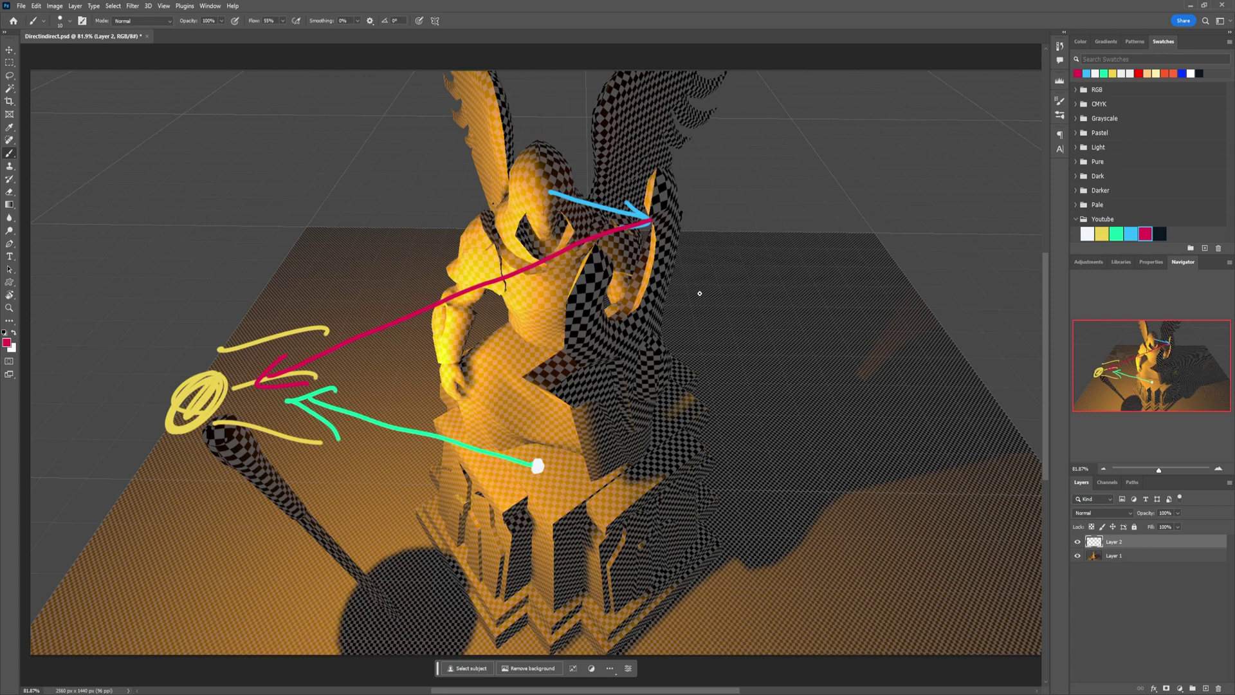
# Circle the point where the arrows meet on the shield in white and label it "1 Bounce" with a leader line.
pyautogui.click(1088, 235)
pyautogui.moveTo(644, 239); pyautogui.dragTo(643, 244)
pyautogui.moveTo(692, 200)
pyautogui.mouseDown()
pyautogui.moveTo(787, 144)
pyautogui.moveTo(819, 104)
pyautogui.moveTo(810, 164)
pyautogui.moveTo(825, 216)
pyautogui.mouseUp()
pyautogui.moveTo(833, 158)
pyautogui.mouseDown()
pyautogui.moveTo(844, 157)
pyautogui.moveTo(829, 220)
pyautogui.moveTo(881, 196)
pyautogui.moveTo(913, 225)
pyautogui.moveTo(1010, 235)
pyautogui.mouseUp()
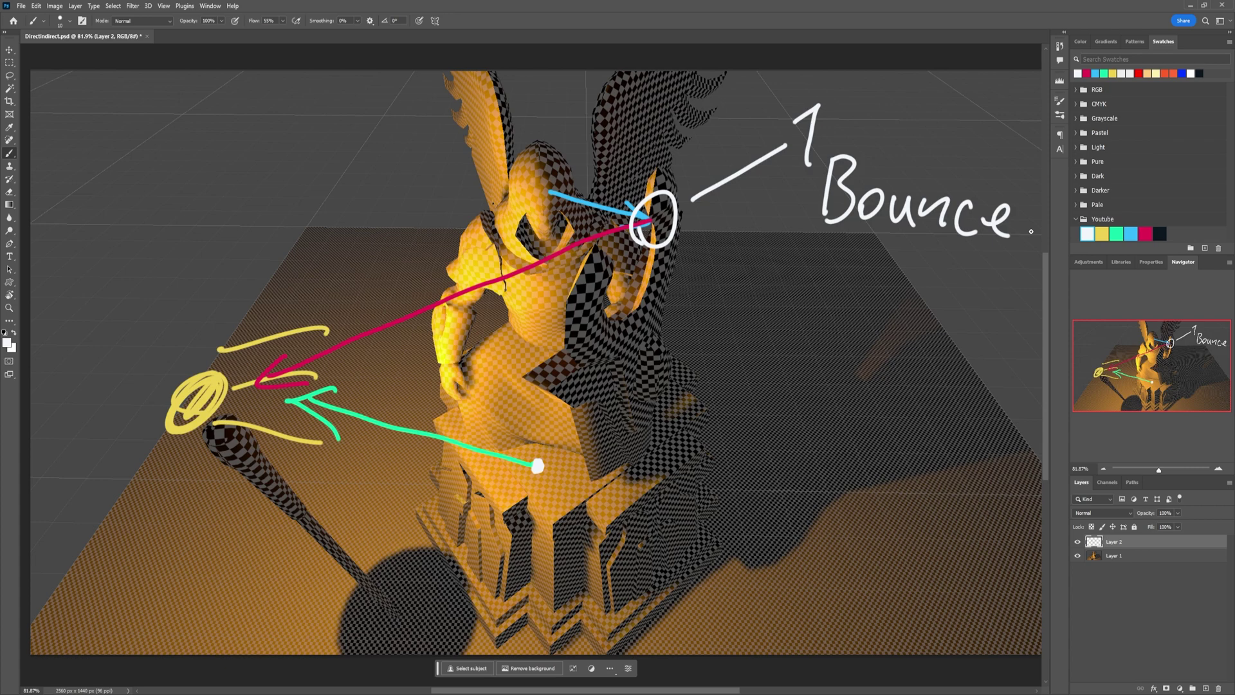
# Paint a blue sky patch labelled "SKY" in white and draw a green arrow from the statue's shoulder toward it.
pyautogui.click(1131, 233)
pyautogui.moveTo(160, 72)
pyautogui.mouseDown()
pyautogui.moveTo(58, 90)
pyautogui.moveTo(110, 97)
pyautogui.moveTo(76, 154)
pyautogui.moveTo(235, 100)
pyautogui.moveTo(274, 117)
pyautogui.mouseUp()
pyautogui.click(1087, 233)
pyautogui.moveTo(306, 77); pyautogui.dragTo(304, 118)
pyautogui.moveTo(319, 89); pyautogui.dragTo(334, 118)
pyautogui.moveTo(336, 95); pyautogui.dragTo(364, 96)
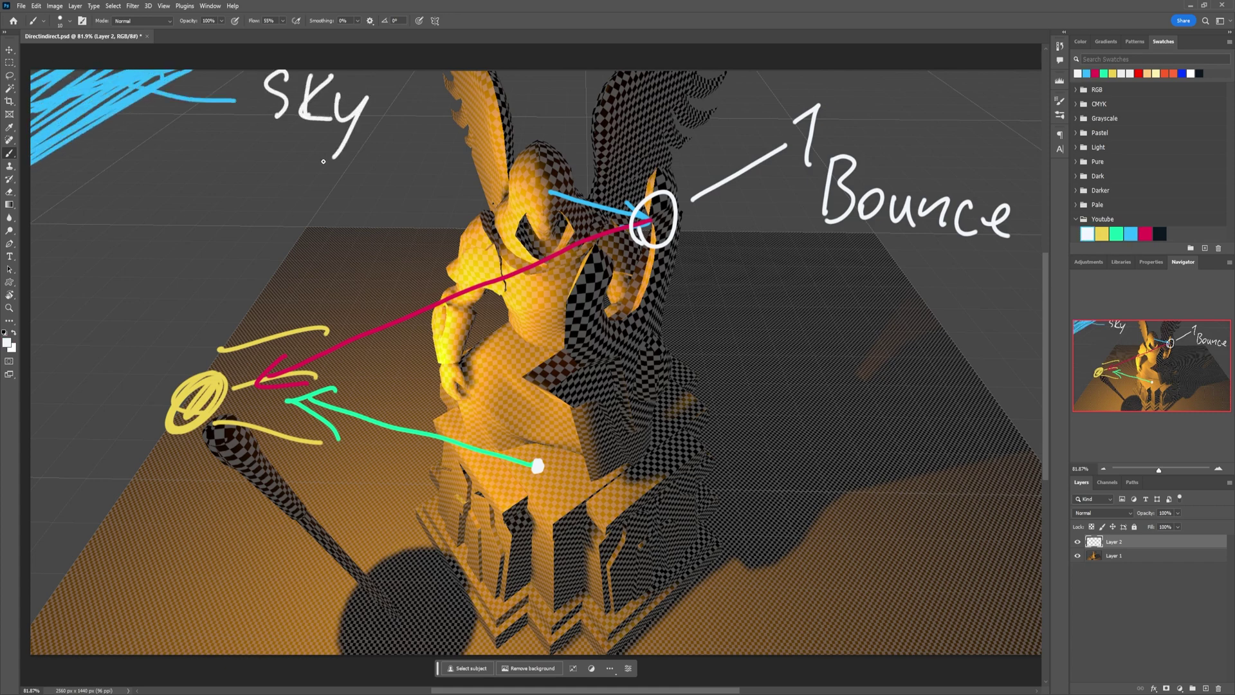
pyautogui.click(1117, 231)
pyautogui.moveTo(471, 267)
pyautogui.mouseDown()
pyautogui.moveTo(175, 117)
pyautogui.moveTo(169, 153)
pyautogui.moveTo(231, 133)
pyautogui.mouseUp()
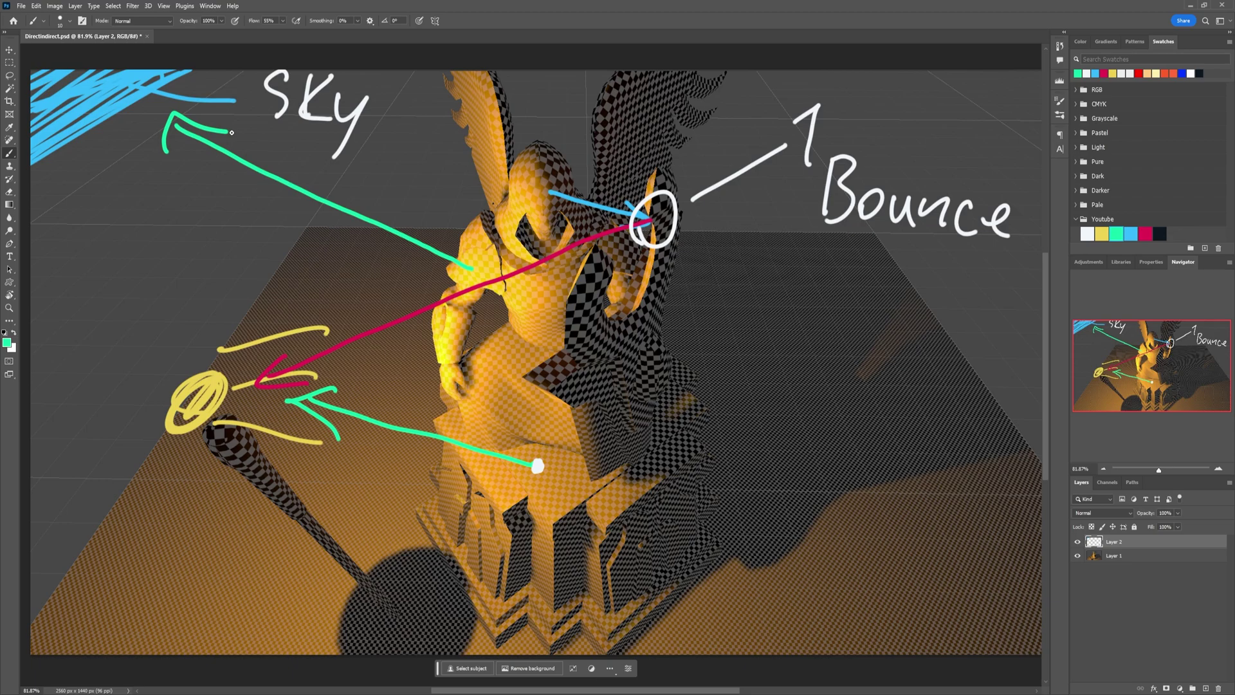
# Draw a green square on the dark floor beside the statue and label two of its sides "1" in white.
pyautogui.click(1131, 233)
pyautogui.moveTo(750, 258)
pyautogui.mouseDown()
pyautogui.moveTo(736, 494)
pyautogui.moveTo(787, 255)
pyautogui.moveTo(1012, 285)
pyautogui.moveTo(989, 431)
pyautogui.moveTo(777, 498)
pyautogui.moveTo(742, 500)
pyautogui.mouseUp()
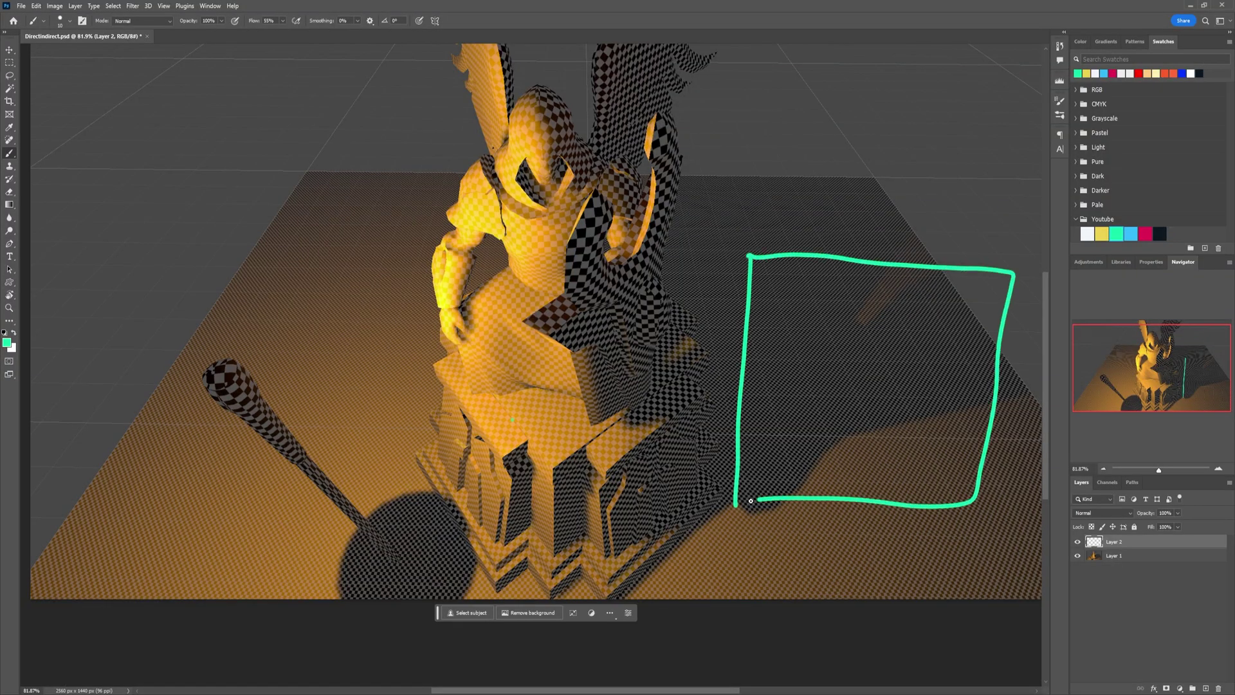
pyautogui.click(1087, 233)
pyautogui.moveTo(886, 226); pyautogui.dragTo(900, 253)
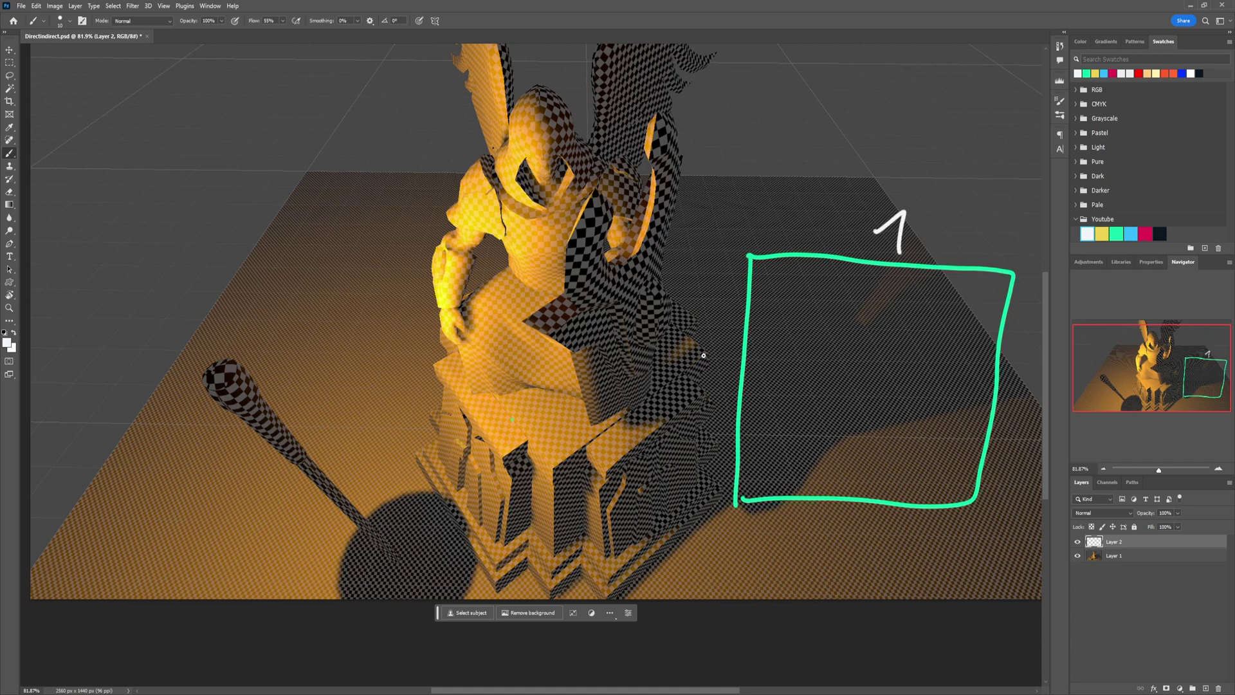
pyautogui.moveTo(696, 369); pyautogui.dragTo(719, 410)
# Divide the green square into a crimson grid with four vertical and four horizontal lines.
pyautogui.click(1146, 233)
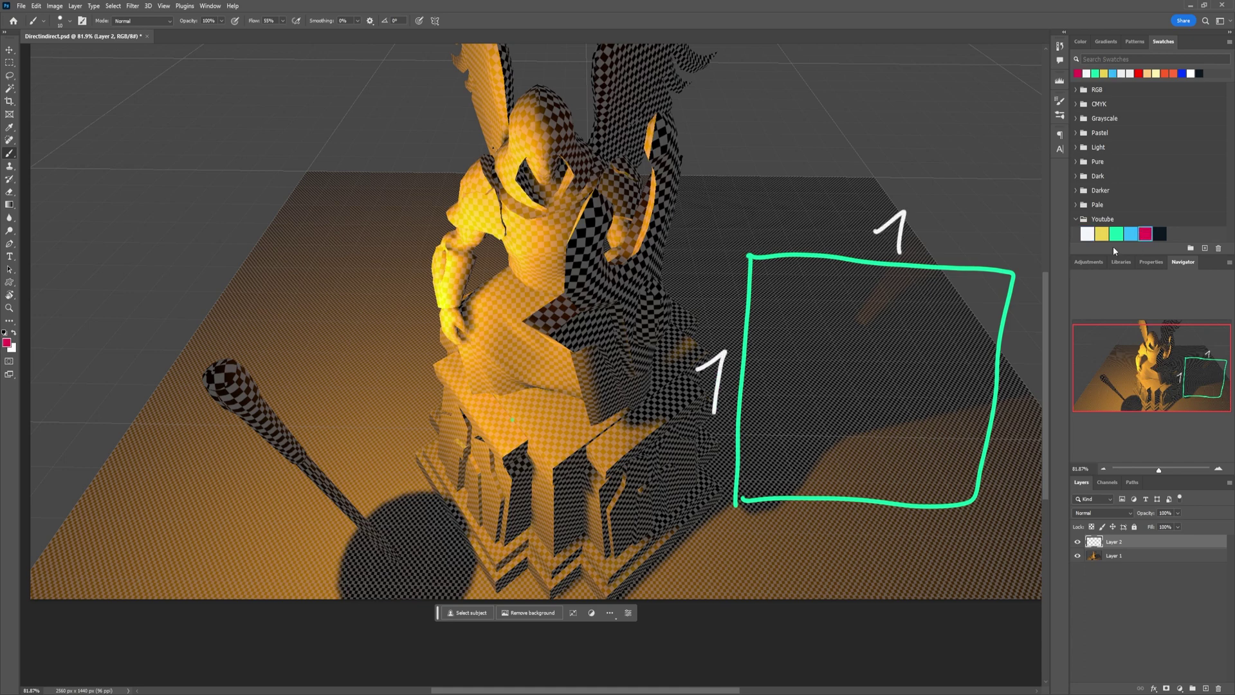
pyautogui.moveTo(802, 258); pyautogui.dragTo(777, 471)
pyautogui.moveTo(868, 270); pyautogui.dragTo(846, 484)
pyautogui.moveTo(940, 287); pyautogui.dragTo(908, 482)
pyautogui.moveTo(990, 290); pyautogui.dragTo(952, 485)
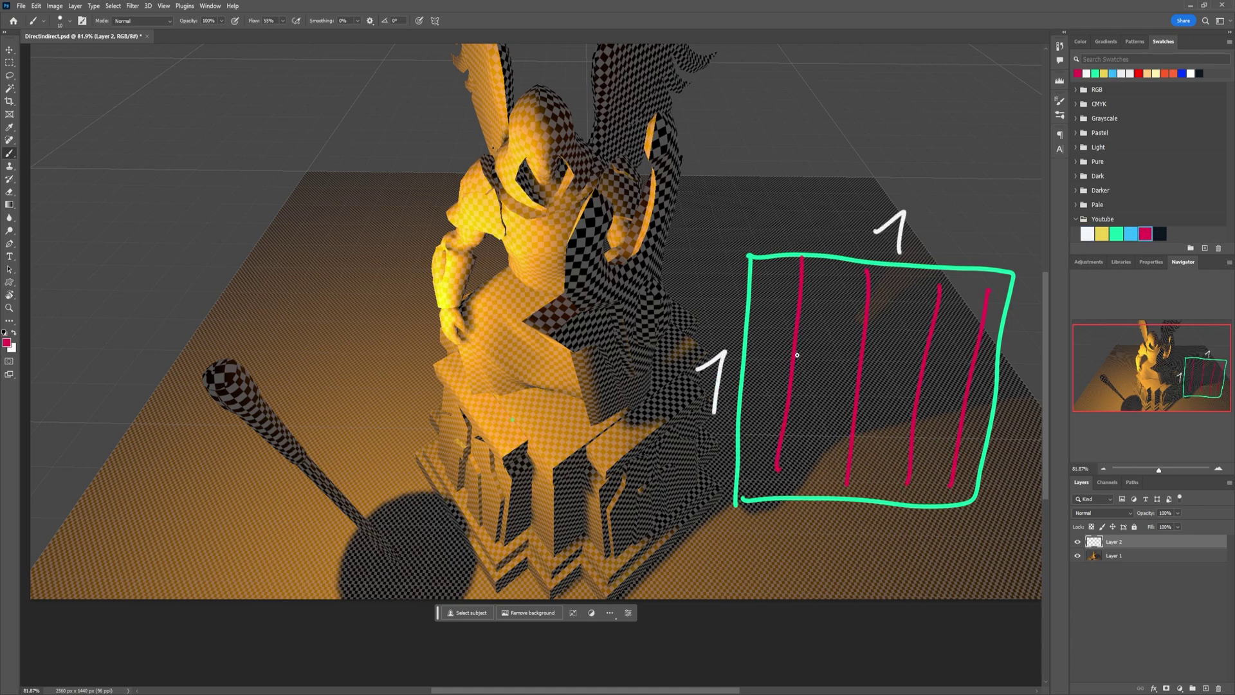
pyautogui.moveTo(758, 307); pyautogui.dragTo(992, 333)
pyautogui.moveTo(751, 362); pyautogui.dragTo(1011, 402)
pyautogui.moveTo(762, 421); pyautogui.dragTo(986, 455)
pyautogui.moveTo(736, 459); pyautogui.dragTo(991, 491)
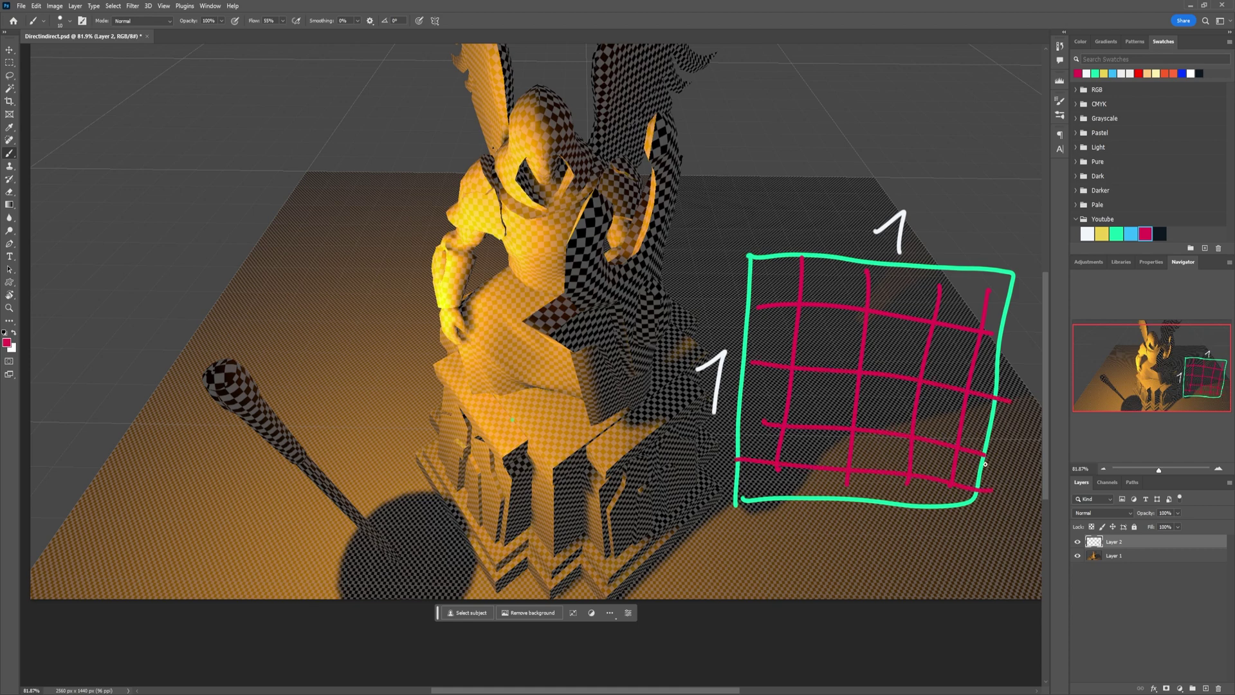
# Draw a white arrow pointing into the grid and handwrite "40" with a caption beneath it above the square.
pyautogui.click(1087, 233)
pyautogui.moveTo(801, 200); pyautogui.dragTo(835, 419)
pyautogui.moveTo(802, 363)
pyautogui.mouseDown()
pyautogui.moveTo(836, 421)
pyautogui.moveTo(866, 360)
pyautogui.mouseUp()
pyautogui.moveTo(748, 105); pyautogui.dragTo(761, 139)
pyautogui.moveTo(794, 101)
pyautogui.mouseDown()
pyautogui.moveTo(781, 128)
pyautogui.moveTo(796, 101)
pyautogui.mouseUp()
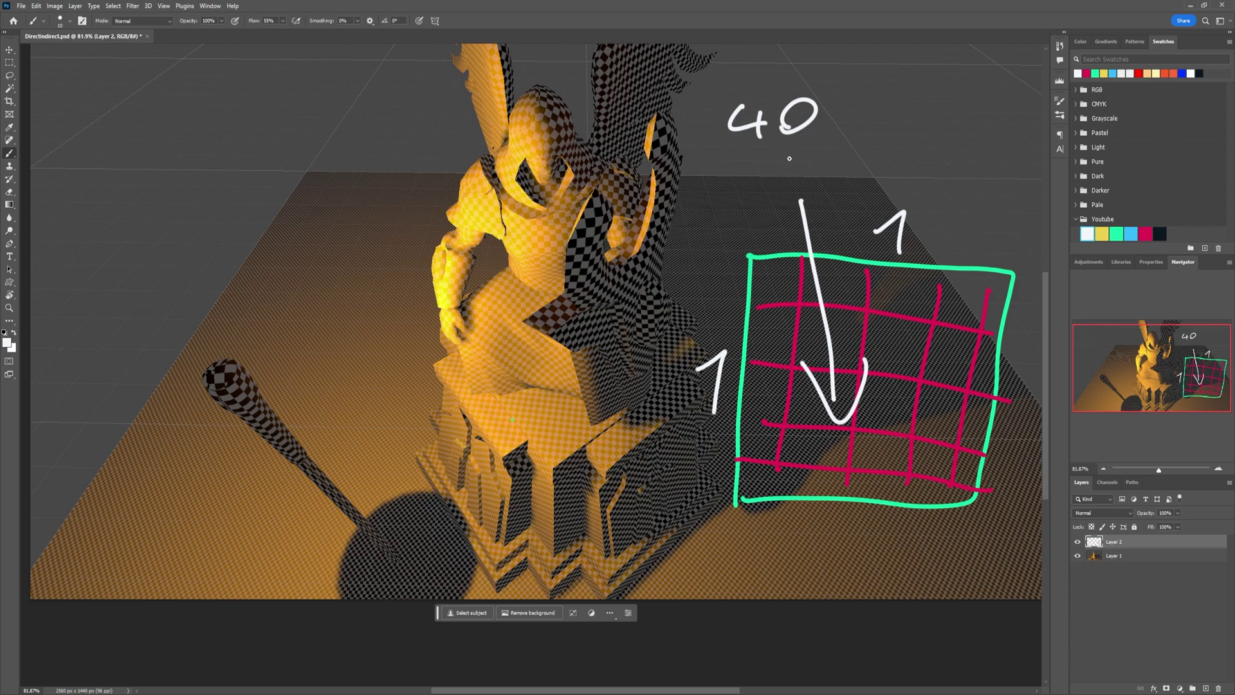
pyautogui.moveTo(792, 146); pyautogui.dragTo(795, 182)
pyautogui.moveTo(778, 155)
pyautogui.mouseDown()
pyautogui.moveTo(794, 174)
pyautogui.moveTo(833, 172)
pyautogui.mouseUp()
pyautogui.moveTo(835, 153)
pyautogui.mouseDown()
pyautogui.moveTo(855, 181)
pyautogui.moveTo(840, 182)
pyautogui.mouseUp()
pyautogui.moveTo(875, 168); pyautogui.dragTo(898, 182)
pyautogui.moveTo(921, 128); pyautogui.dragTo(913, 184)
pyautogui.moveTo(954, 161); pyautogui.dragTo(946, 180)
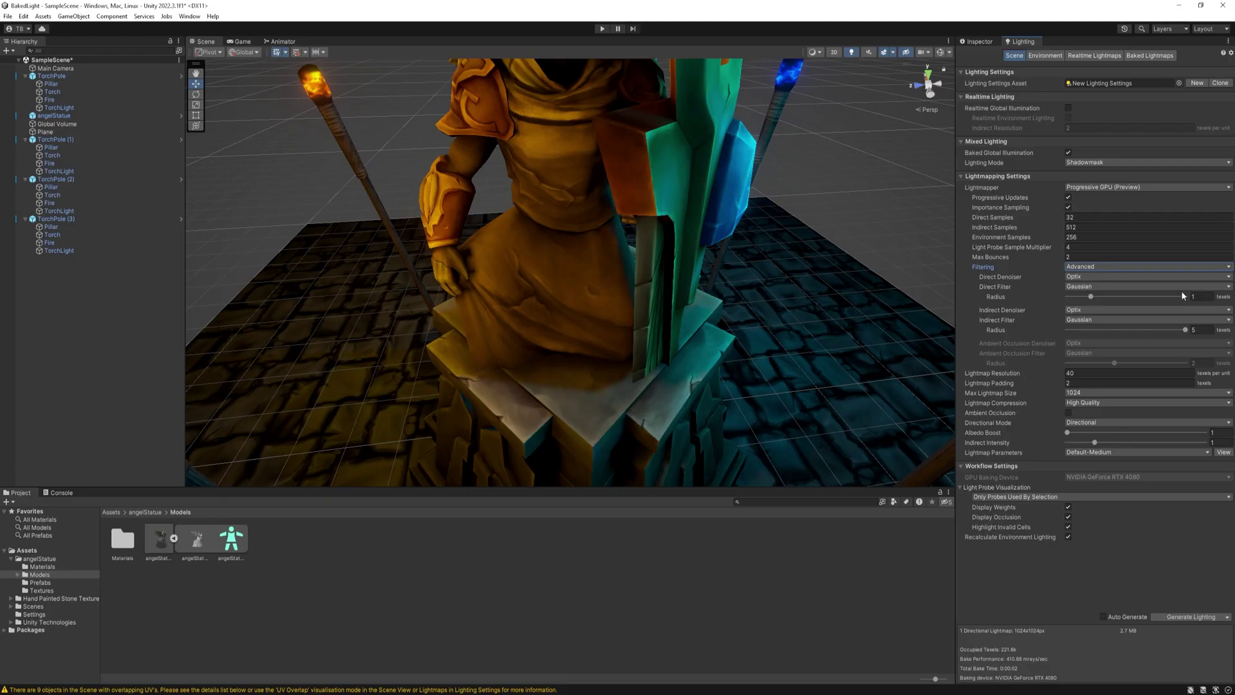
# In Unity, review the available Direct Filter and Direct Denoiser options under the advanced lightmap filtering.
pyautogui.click(1152, 285)
pyautogui.click(1190, 564)
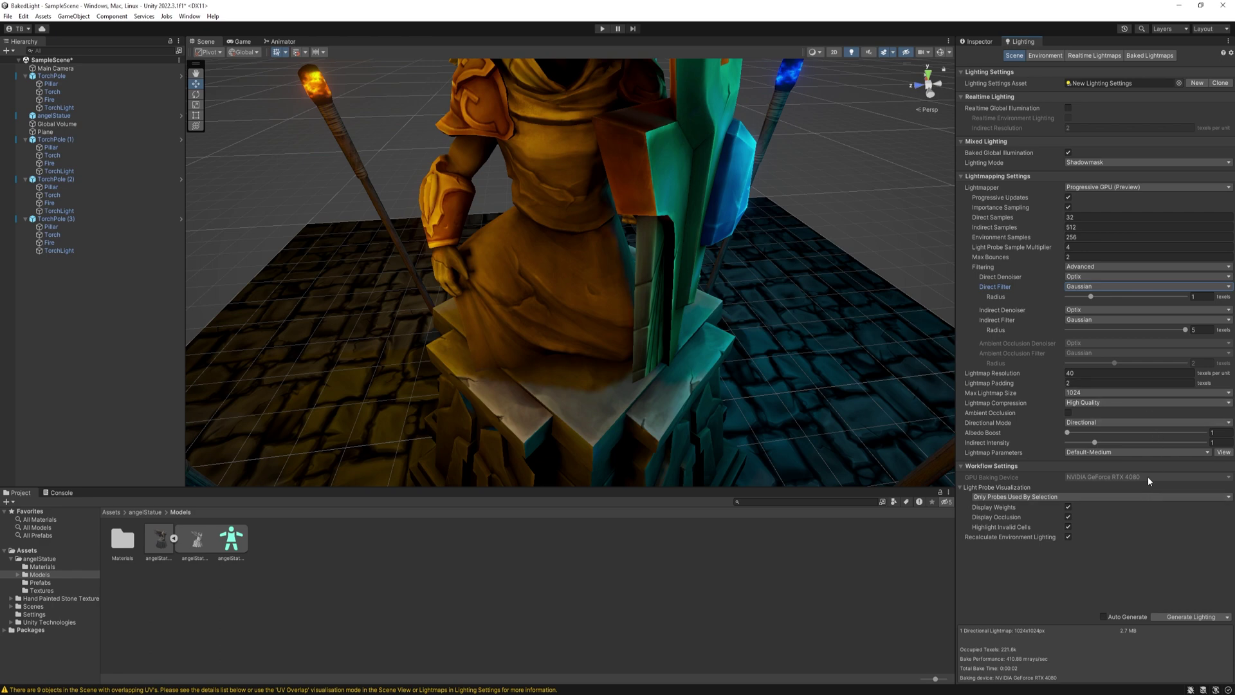
pyautogui.click(1125, 276)
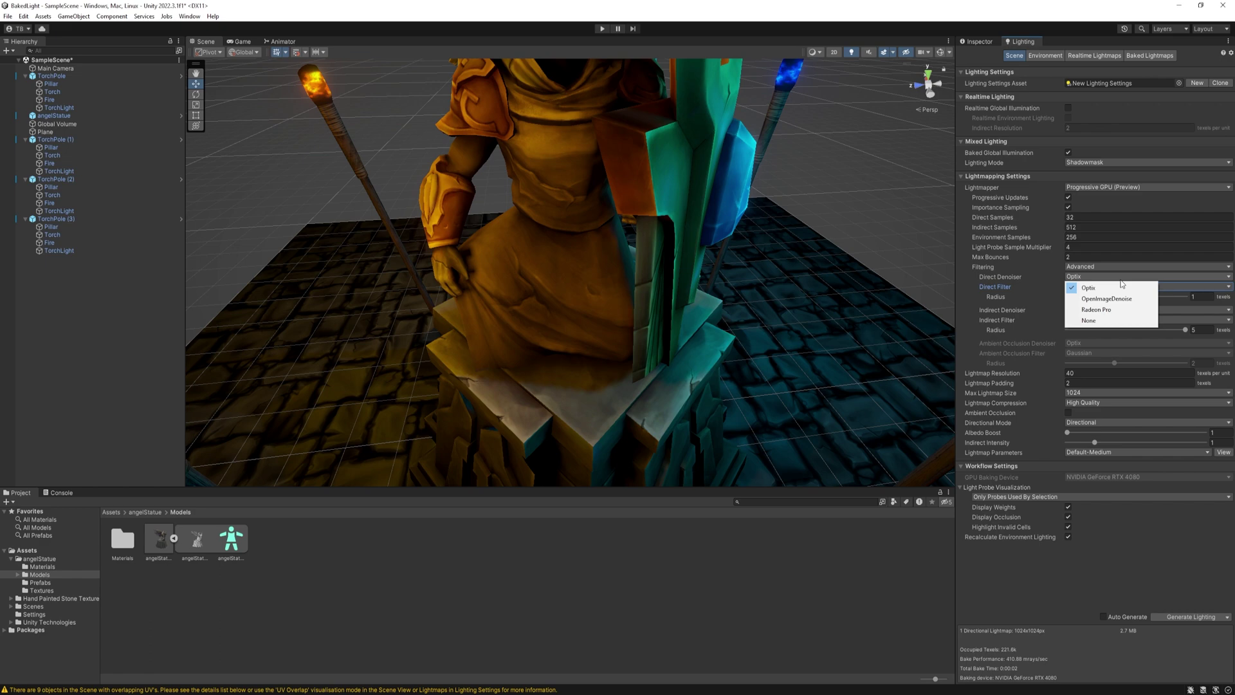
pyautogui.click(1159, 556)
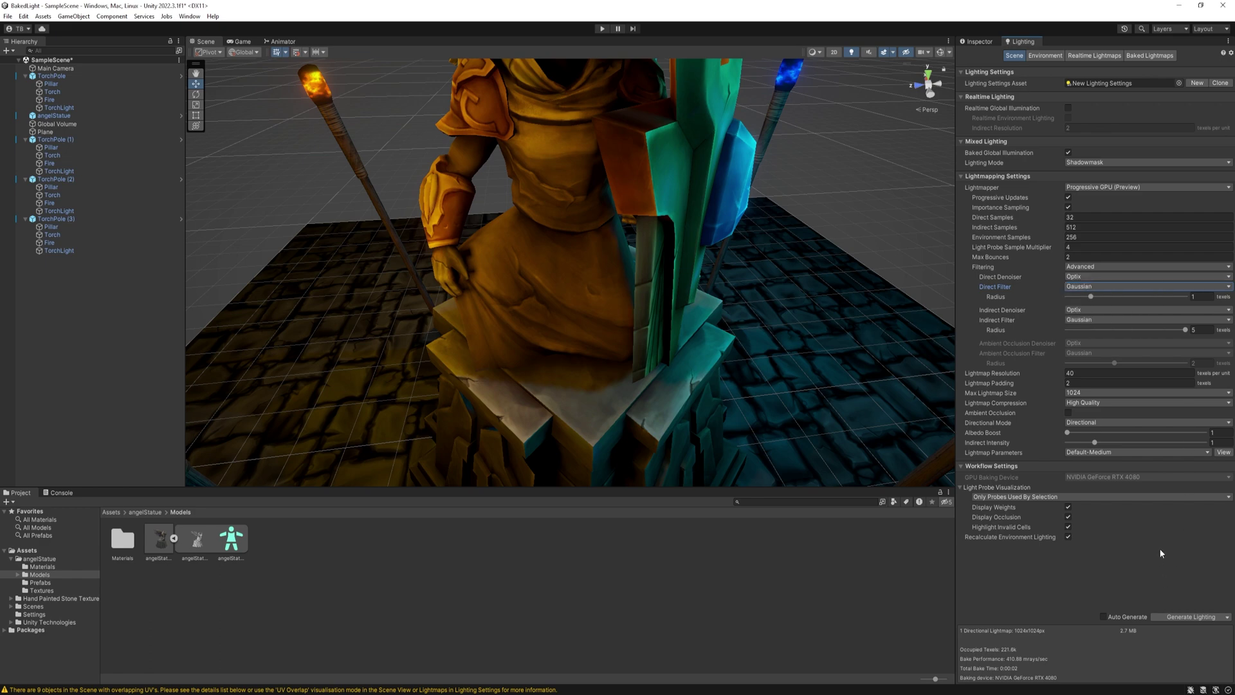
# Enable Ambient Occlusion in the lightmapping settings and try a Max Lightmap Size of 4096.
pyautogui.click(1068, 412)
pyautogui.keyDown('alt'); pyautogui.moveTo(876, 380); pyautogui.dragTo(653, 338); pyautogui.keyUp('alt')
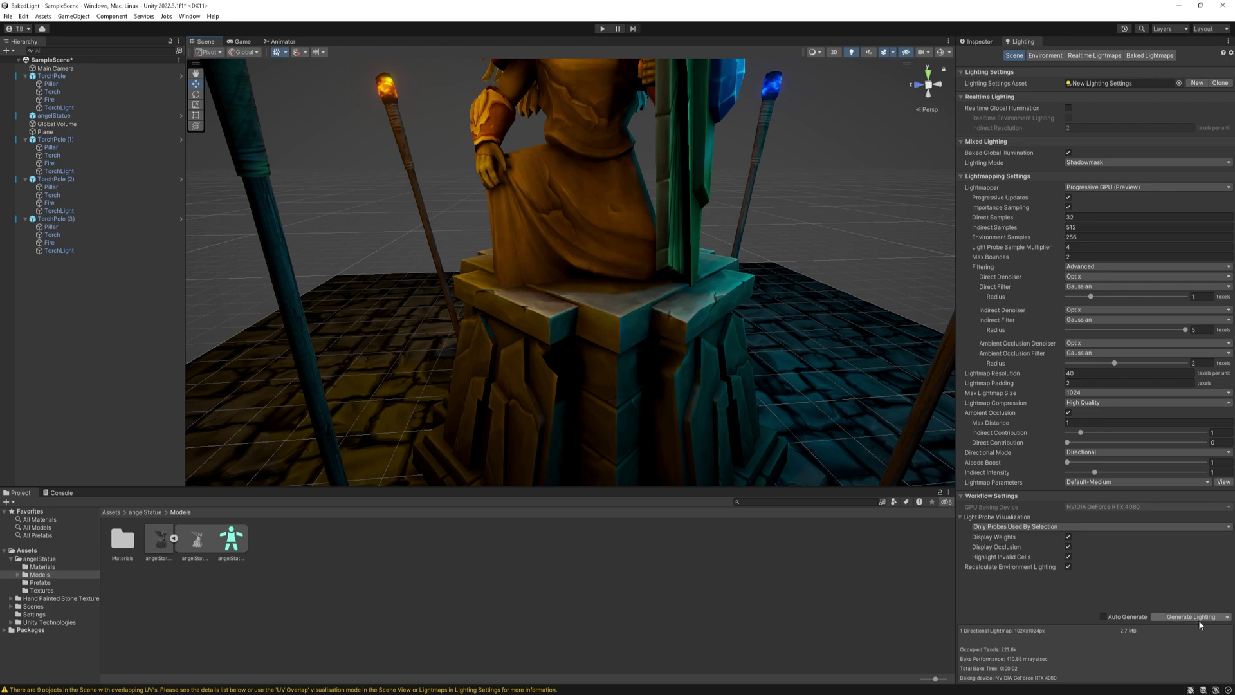
pyautogui.click(1111, 392)
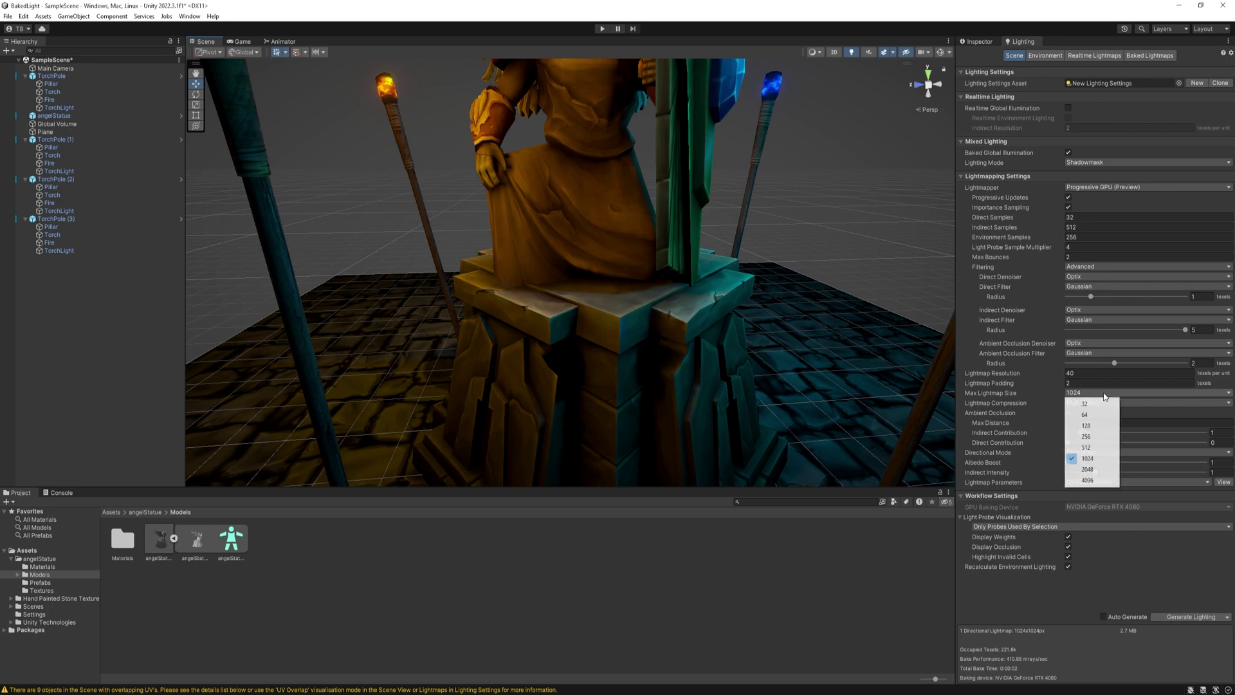
pyautogui.click(1107, 480)
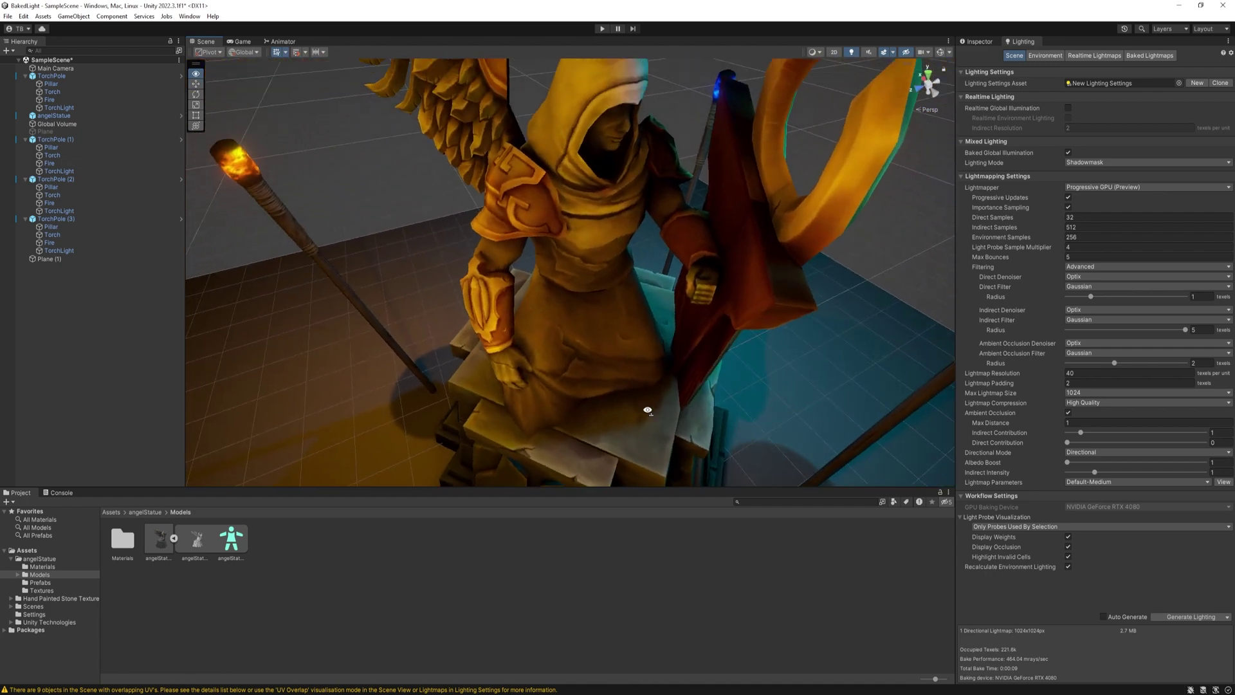
# Set the Lightmap Compression to None.
pyautogui.moveTo(640, 300); pyautogui.dragTo(638, 229, button='right')
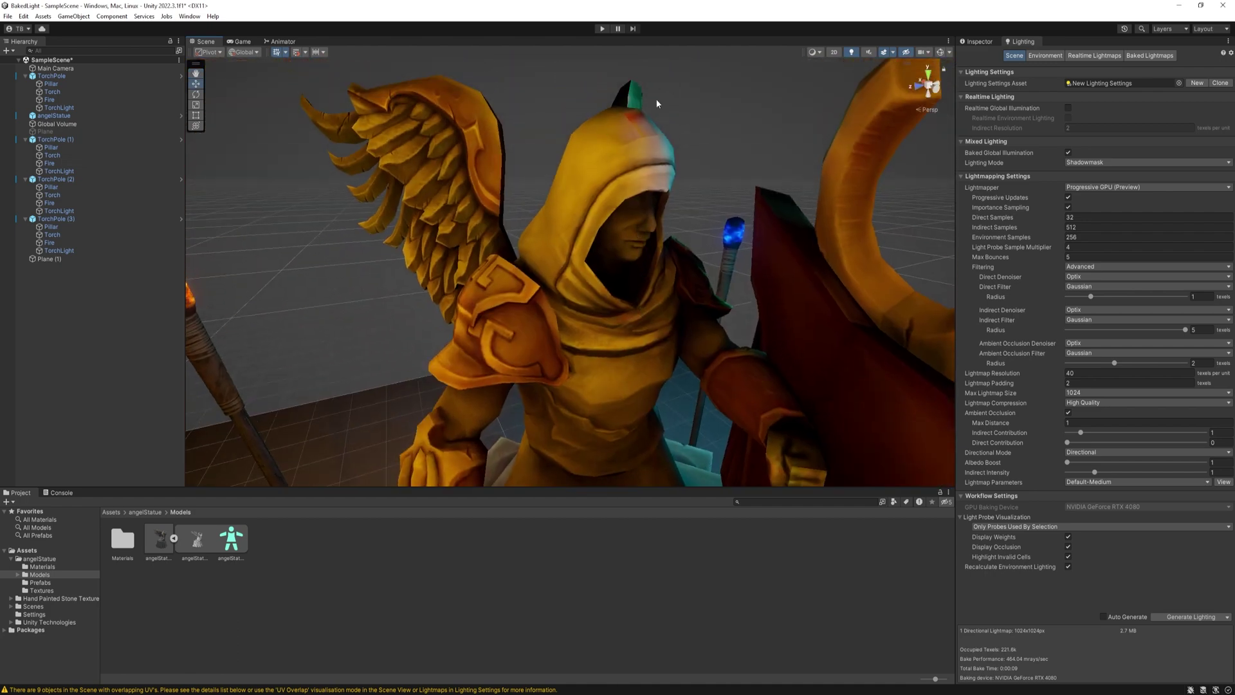
pyautogui.click(1093, 404)
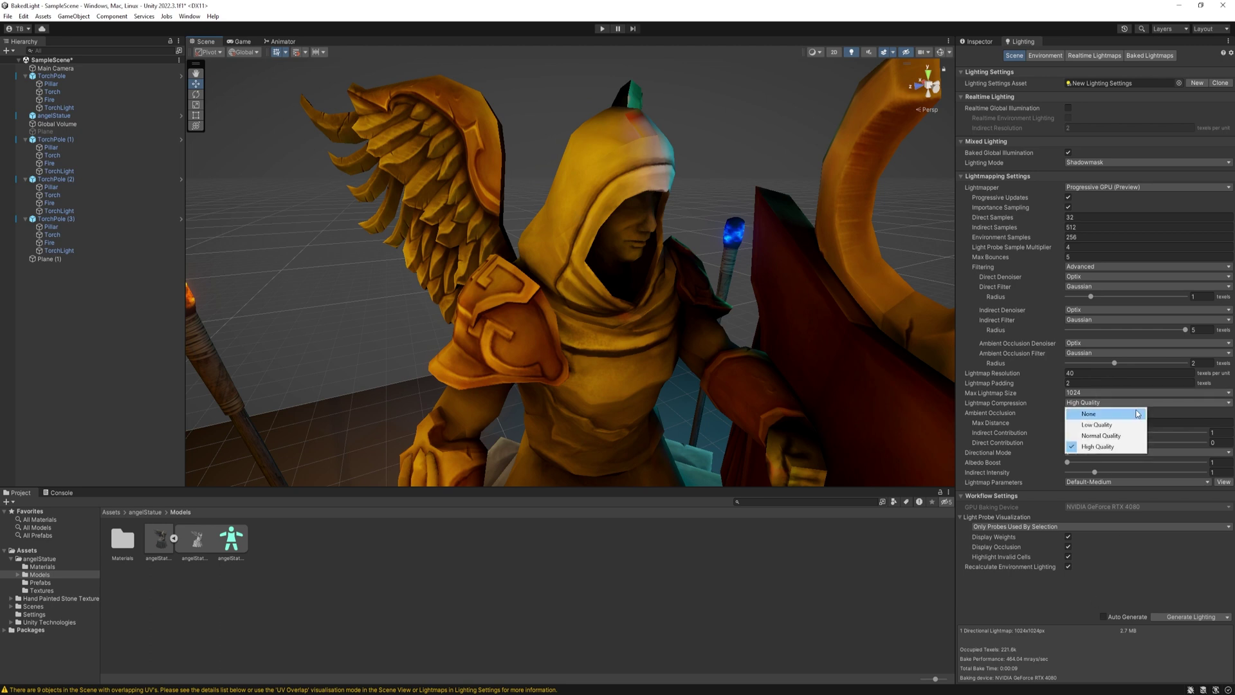
pyautogui.click(1137, 414)
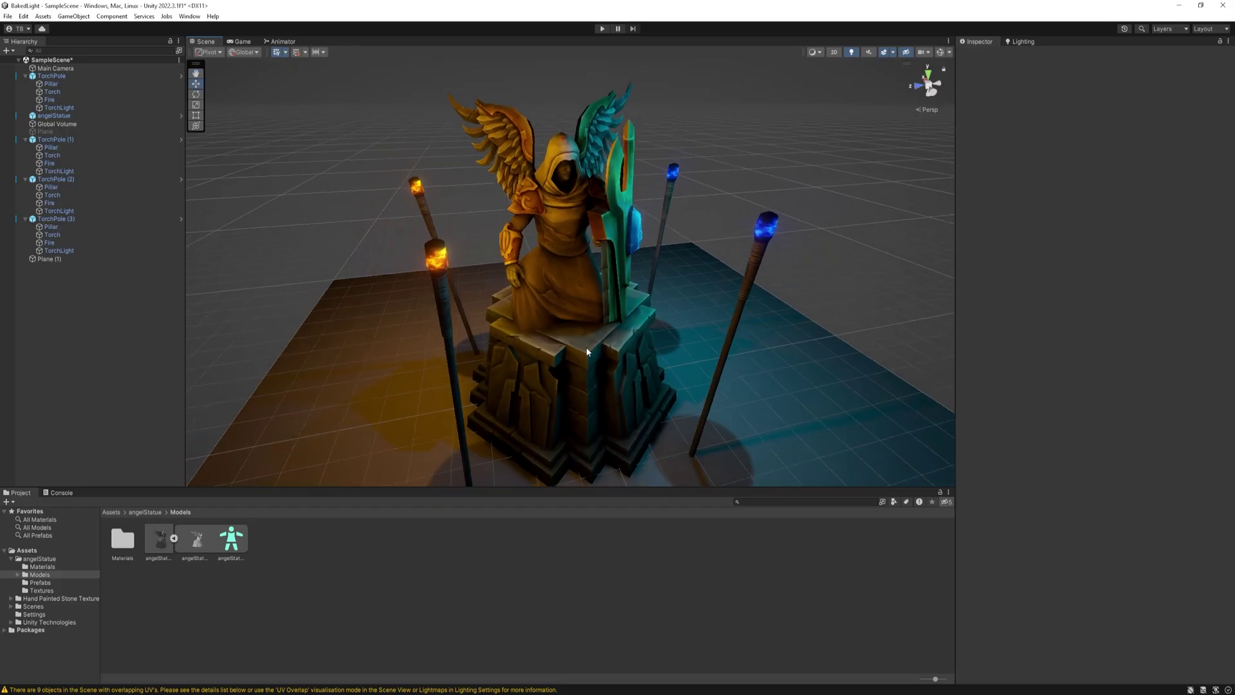
# Select the angel statue in the scene and review its lightmapping properties, such as Scale In Lightmap.
pyautogui.click(586, 352)
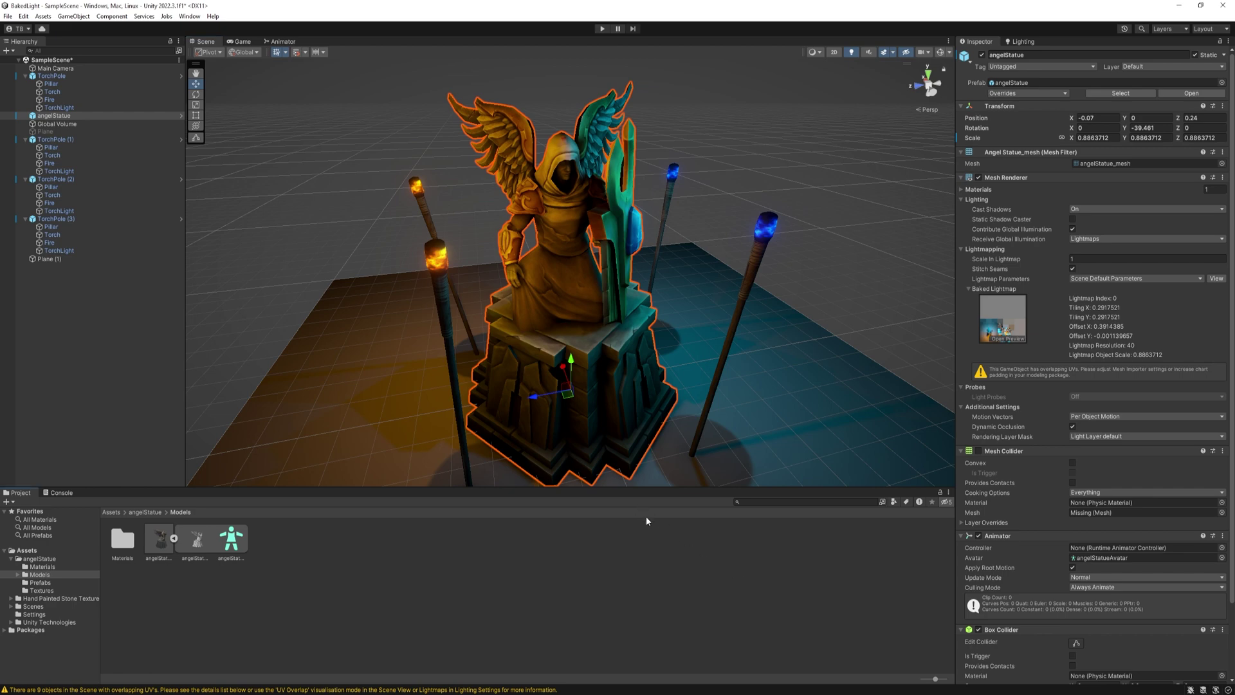
pyautogui.click(845, 318)
pyautogui.click(561, 291)
pyautogui.moveTo(986, 259)
# Switch the scene to the Baked Lightmap view and reselect the angel statue to examine its texel density.
pyautogui.click(819, 55)
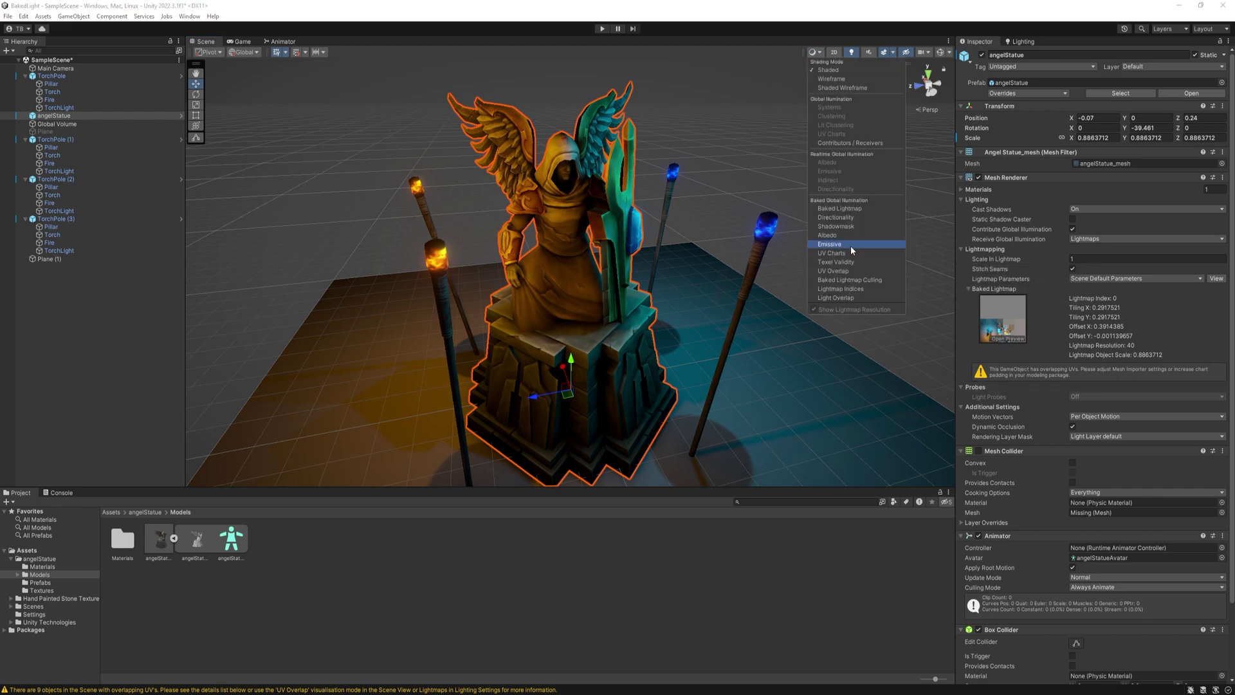
pyautogui.click(843, 209)
pyautogui.click(936, 271)
pyautogui.click(931, 276)
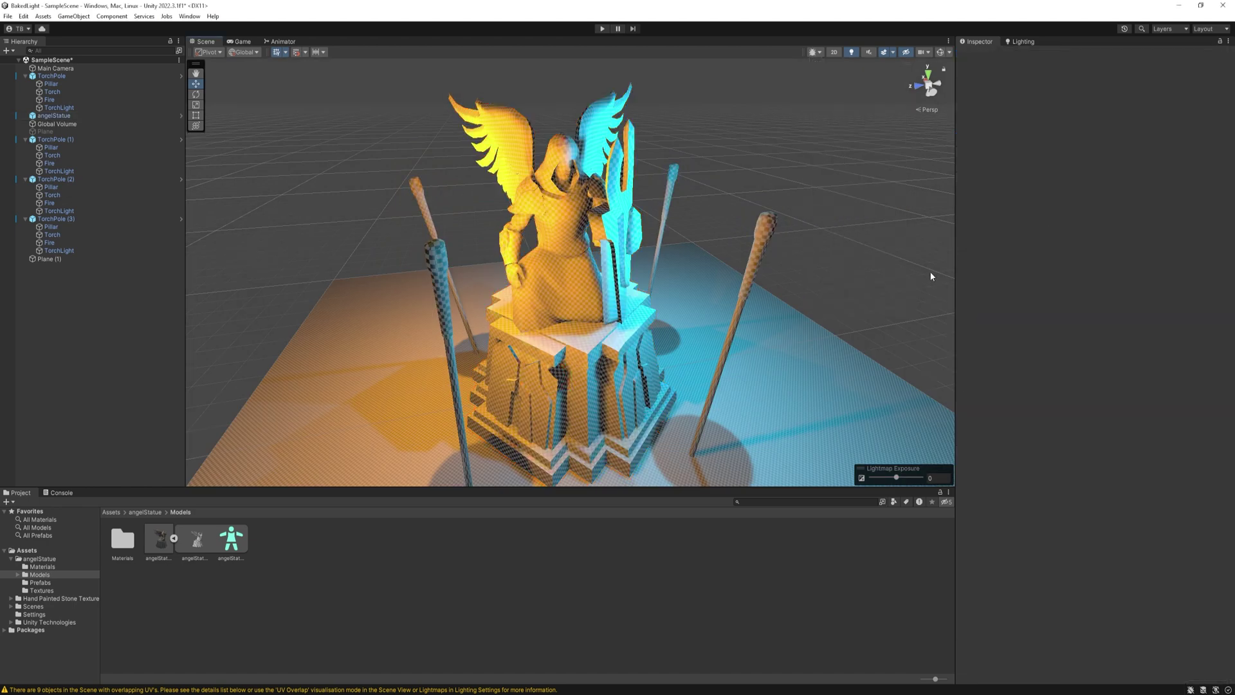
pyautogui.click(588, 128)
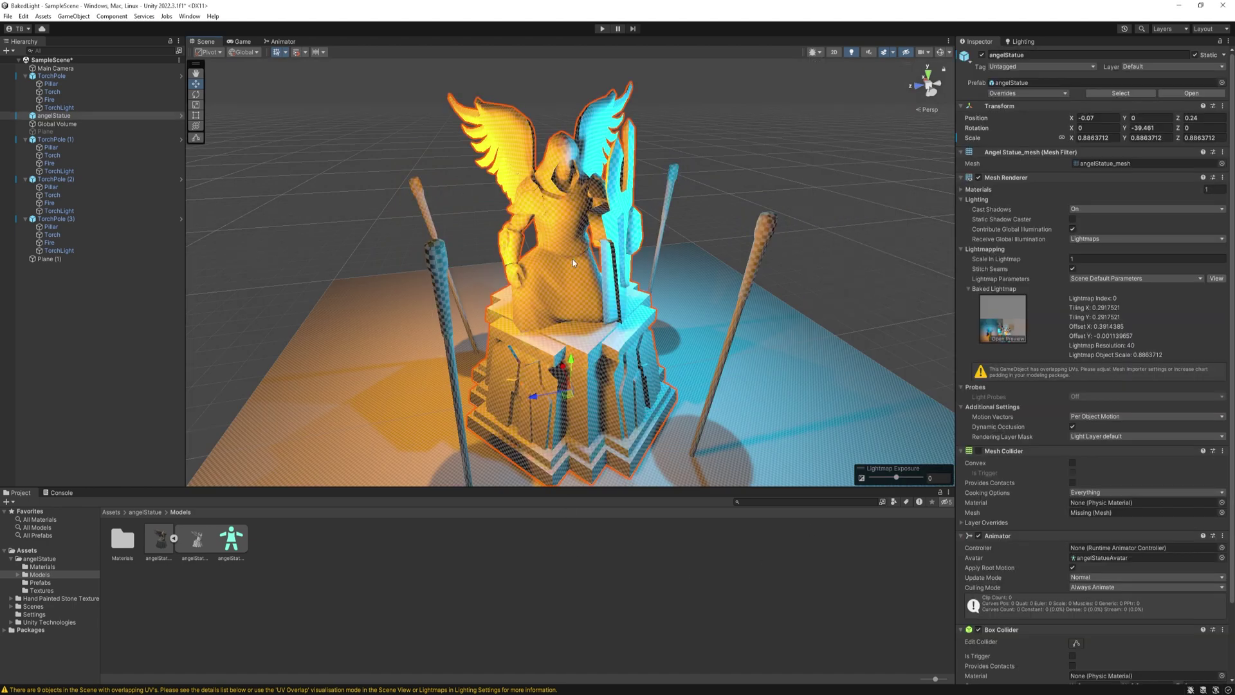
# Inspect the angel statue's layout in the baked lightmap preview, and set its Scale In Lightmap to 4.
pyautogui.click(1008, 340)
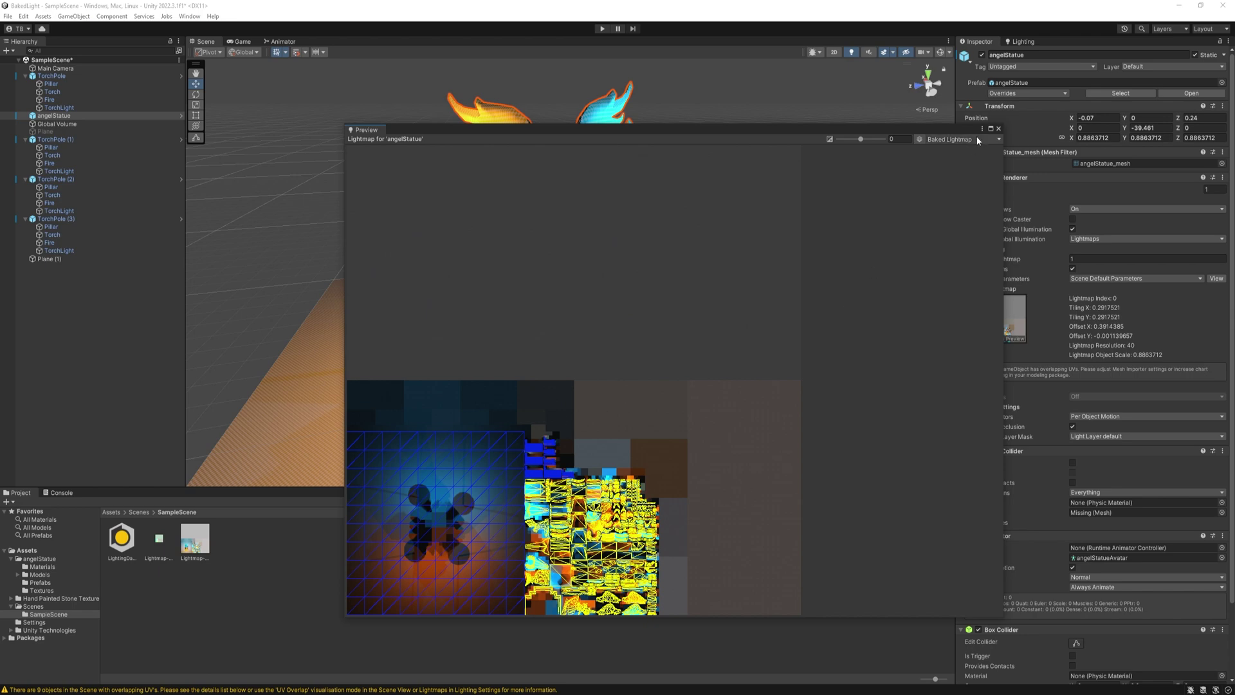
pyautogui.click(998, 129)
pyautogui.doubleClick(1082, 259)
pyautogui.write('4')
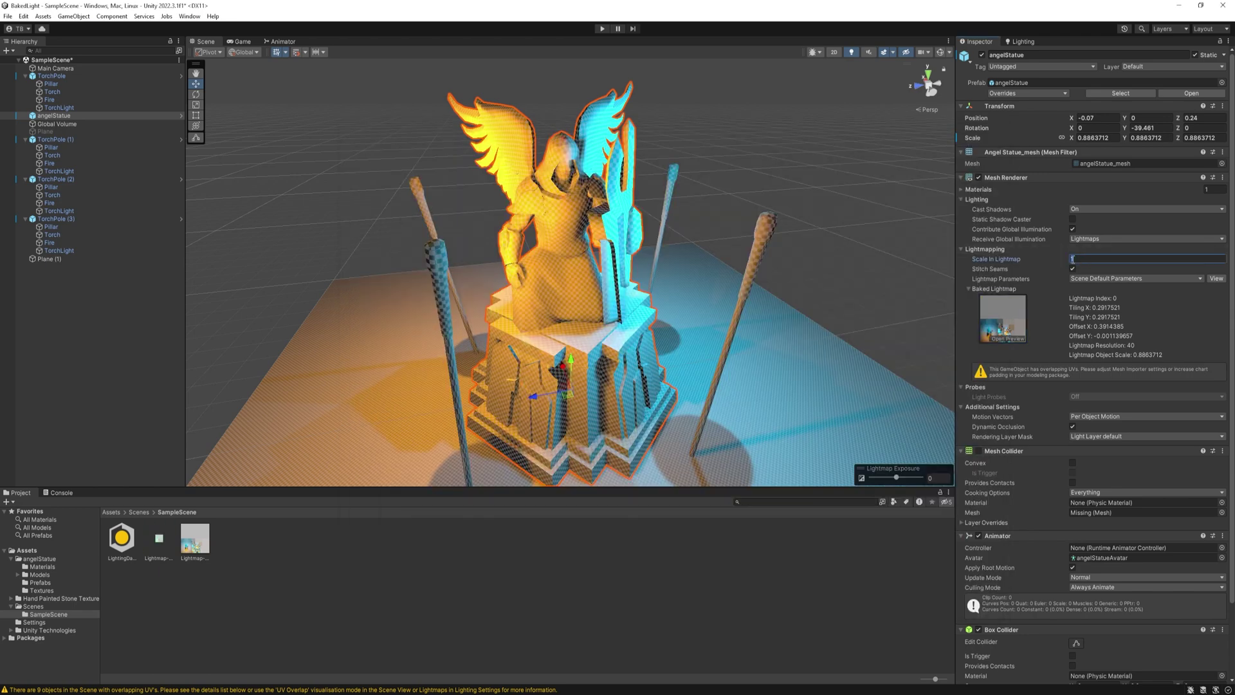
# Examine the angel statue's updated UV layout in the lightmap preview, and return the scene to the Shaded view with nothing selected.
pyautogui.click(1003, 318)
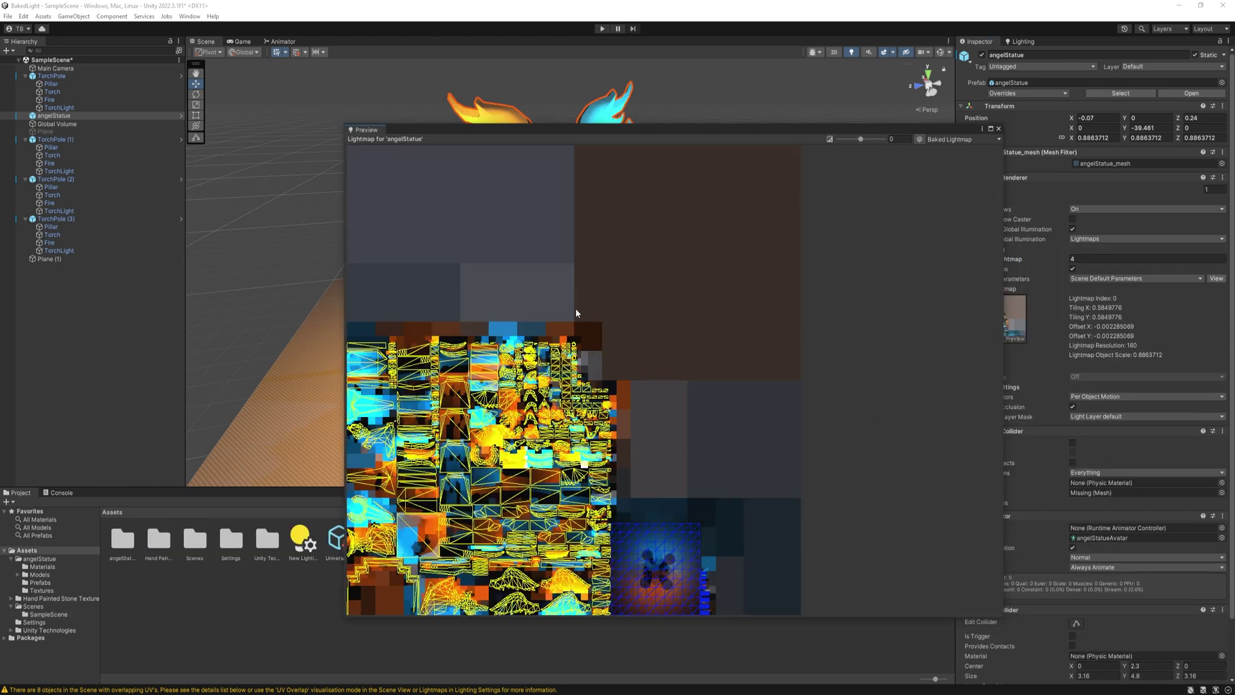
pyautogui.click(998, 129)
pyautogui.click(816, 55)
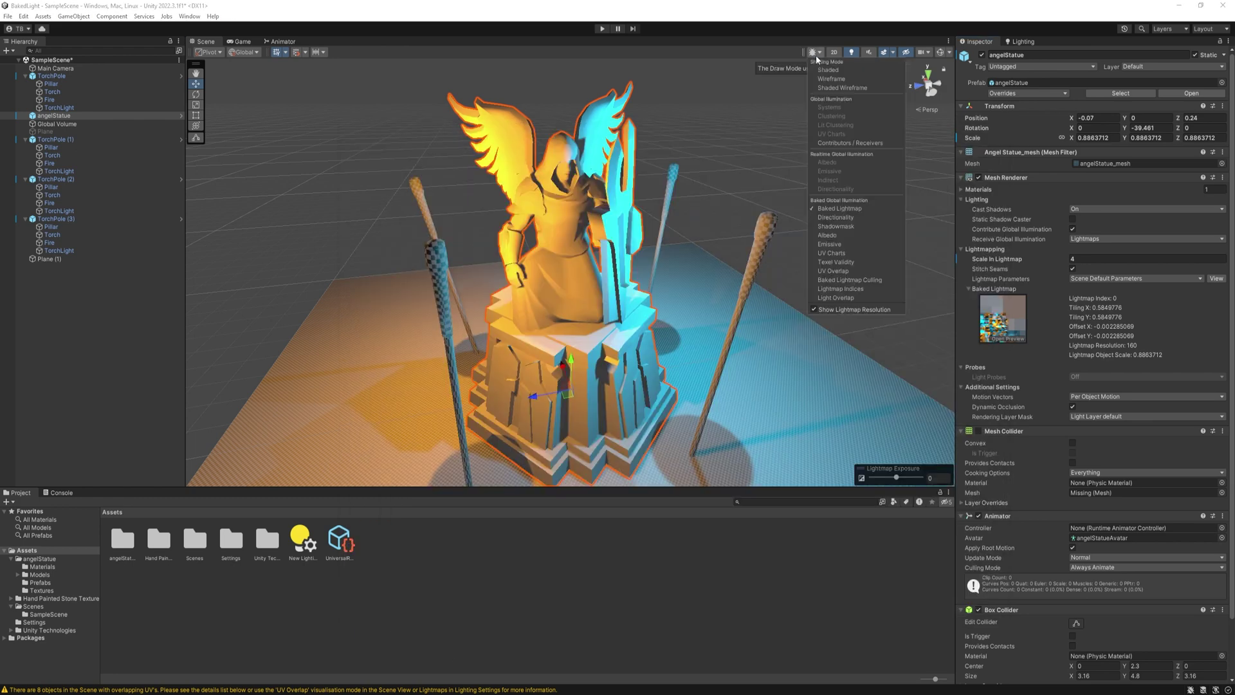
pyautogui.click(838, 70)
pyautogui.click(744, 171)
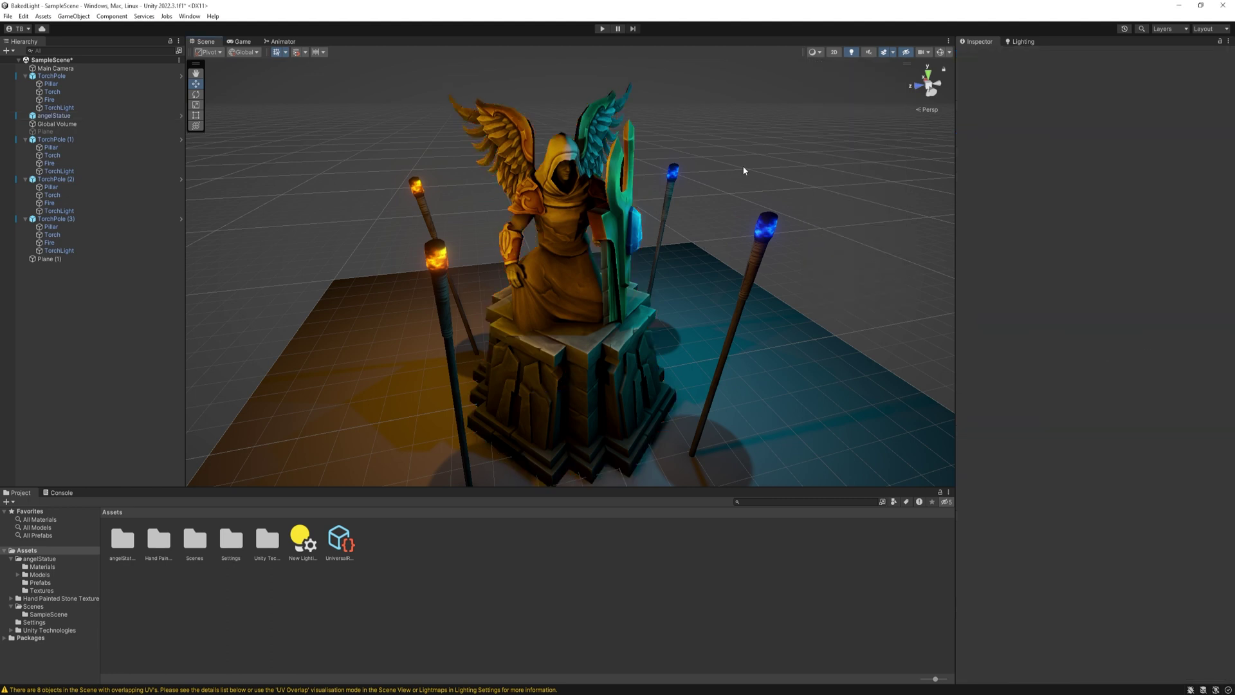
pyautogui.keyDown('alt'); pyautogui.moveTo(856, 314); pyautogui.dragTo(830, 314); pyautogui.keyUp('alt')
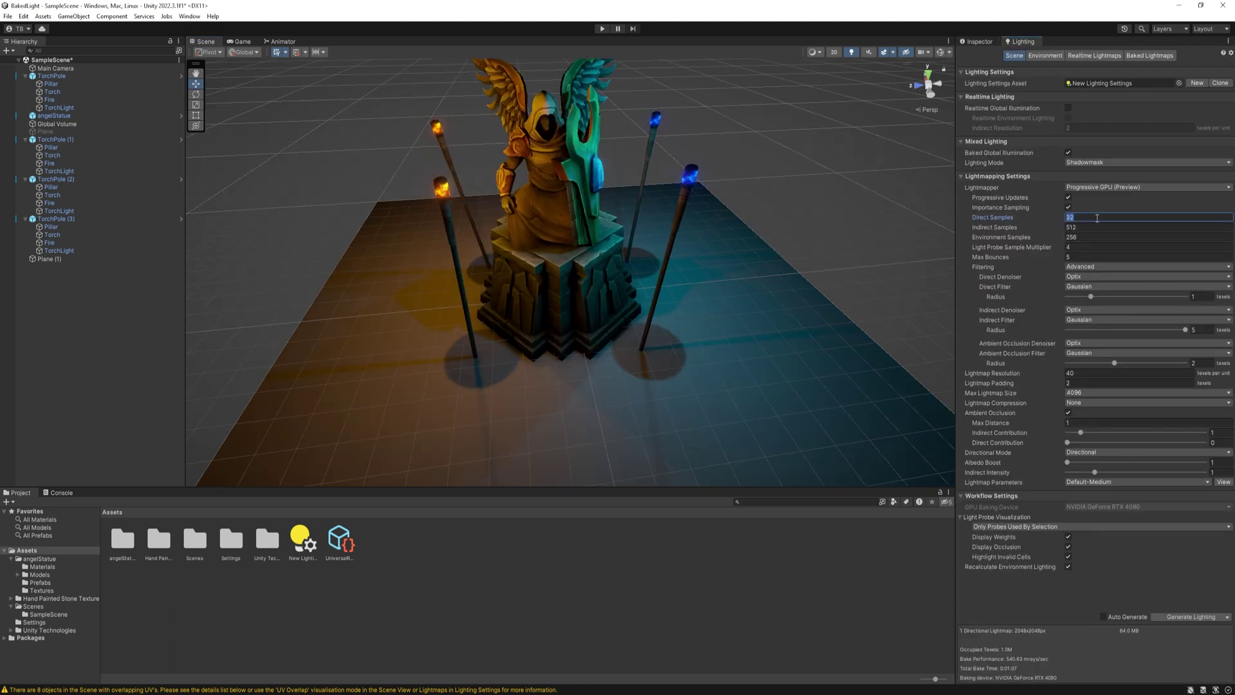
# Set Direct Samples to 64, Environment Samples to 512, Max Bounces to 10 and Lightmap Parameters to Default-HighResolution, and generate the lighting.
pyautogui.click(1085, 218)
pyautogui.write('64')
pyautogui.press('Tab')
pyautogui.press('Tab')
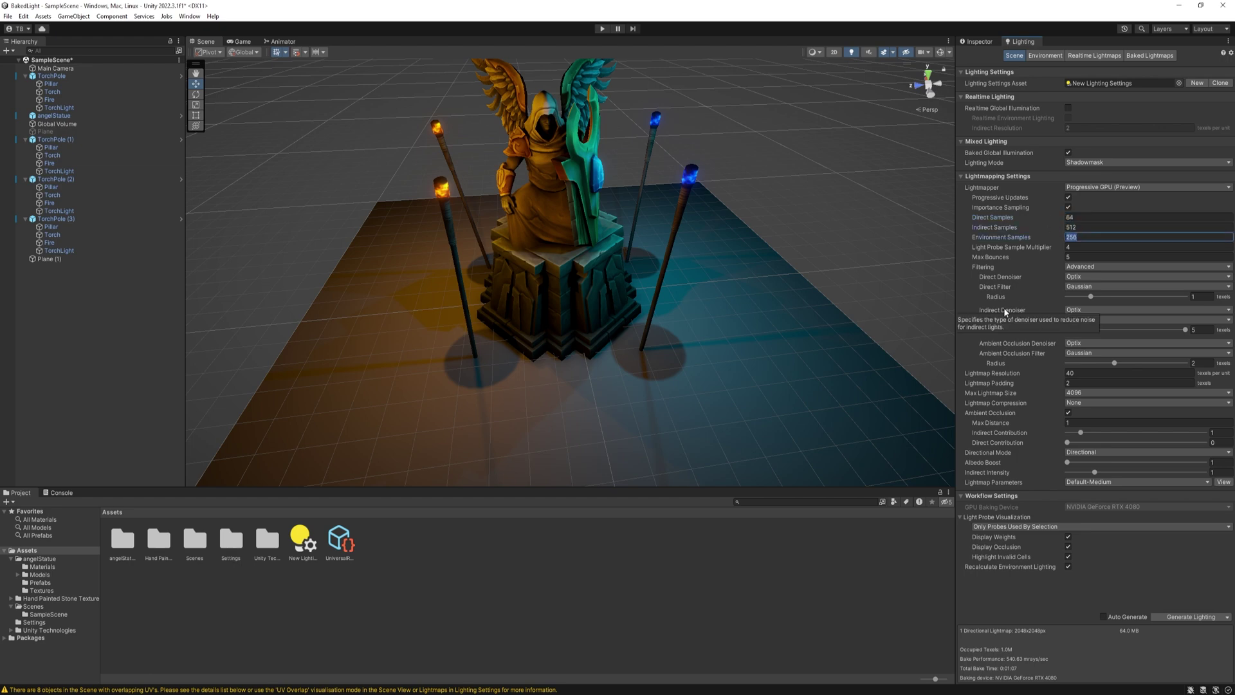
pyautogui.write('512')
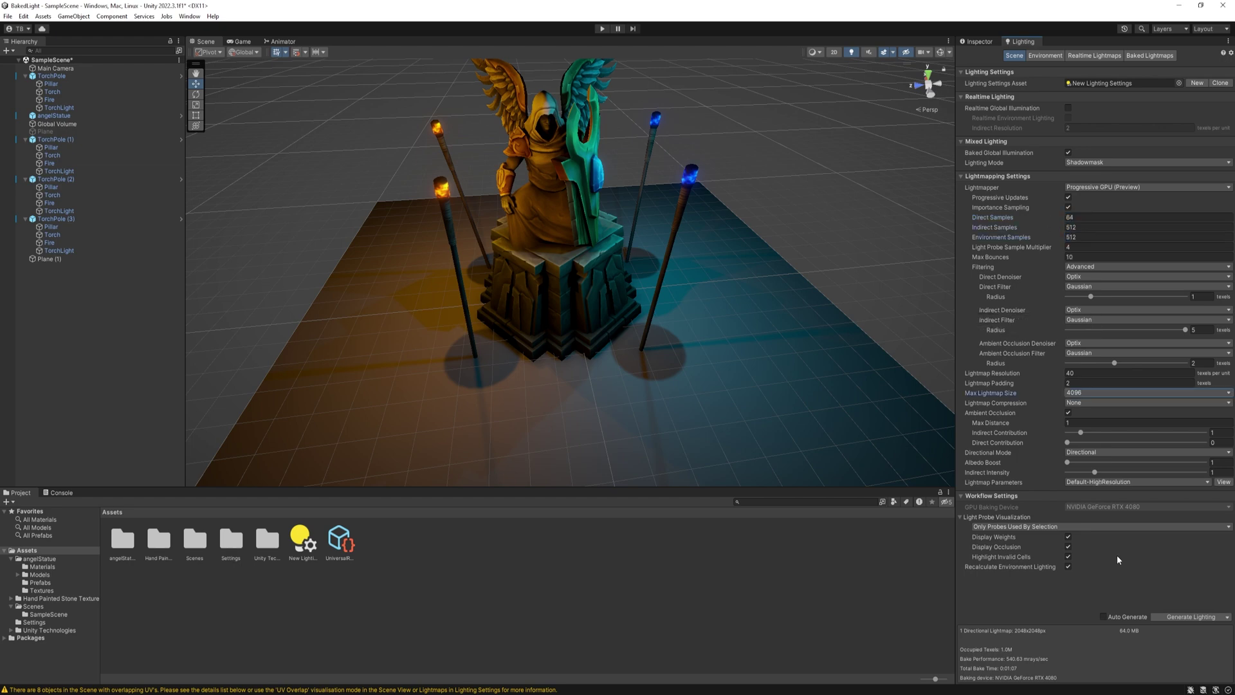
pyautogui.click(1190, 615)
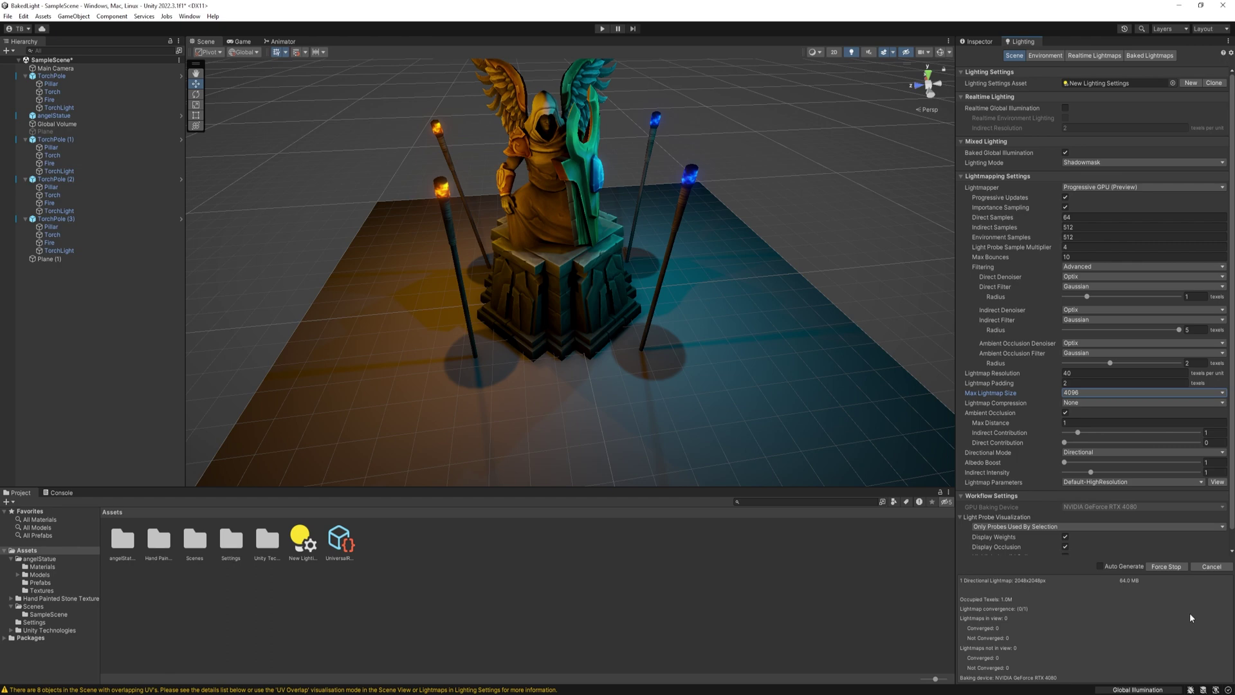